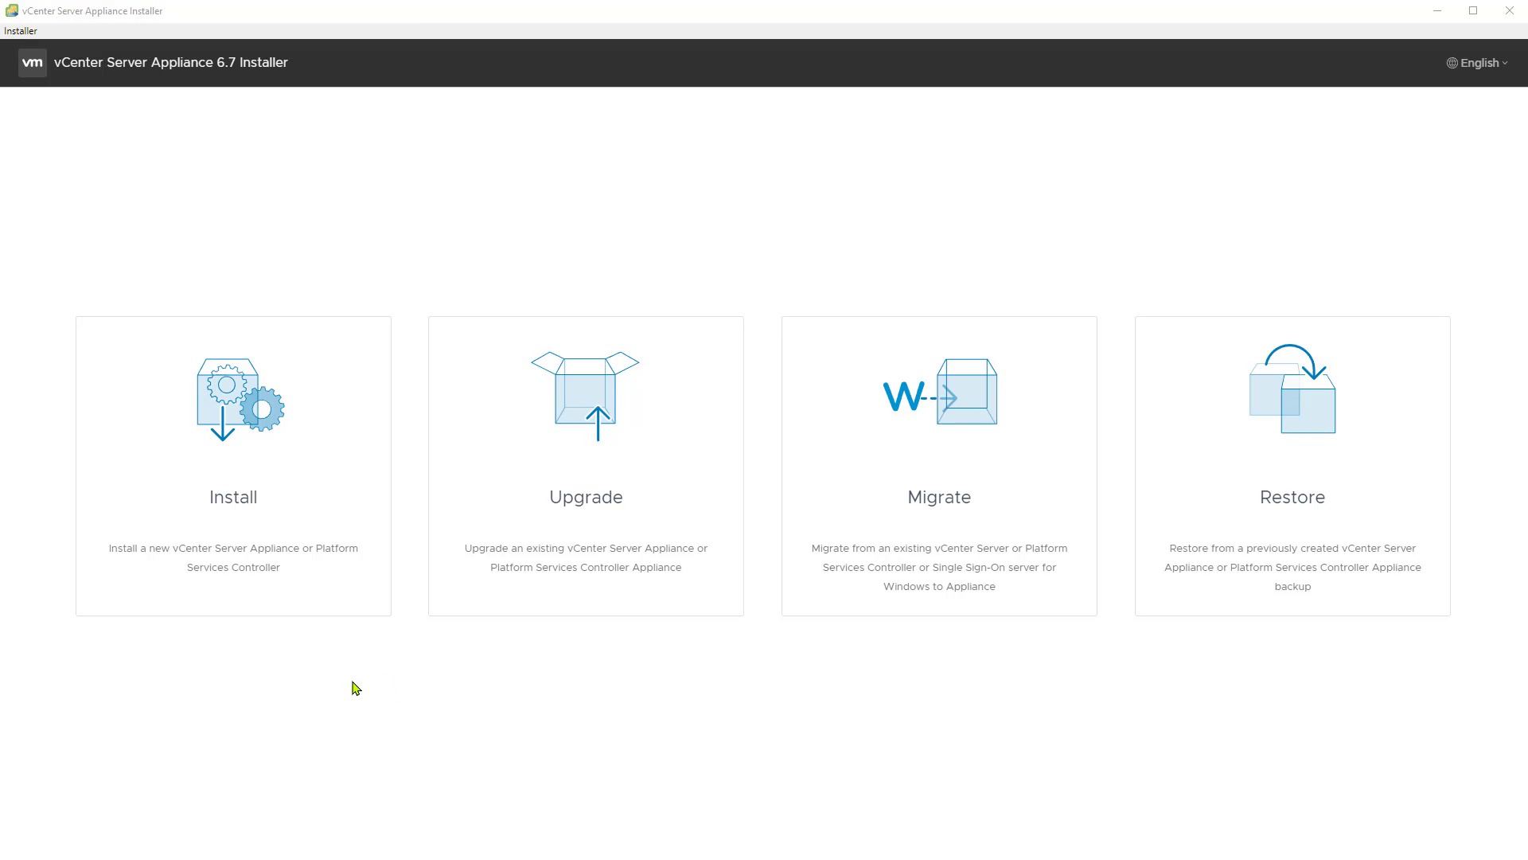
Step: Start a new vCenter Server Appliance installation and accept the terms of the end user license agreement
click(240, 535)
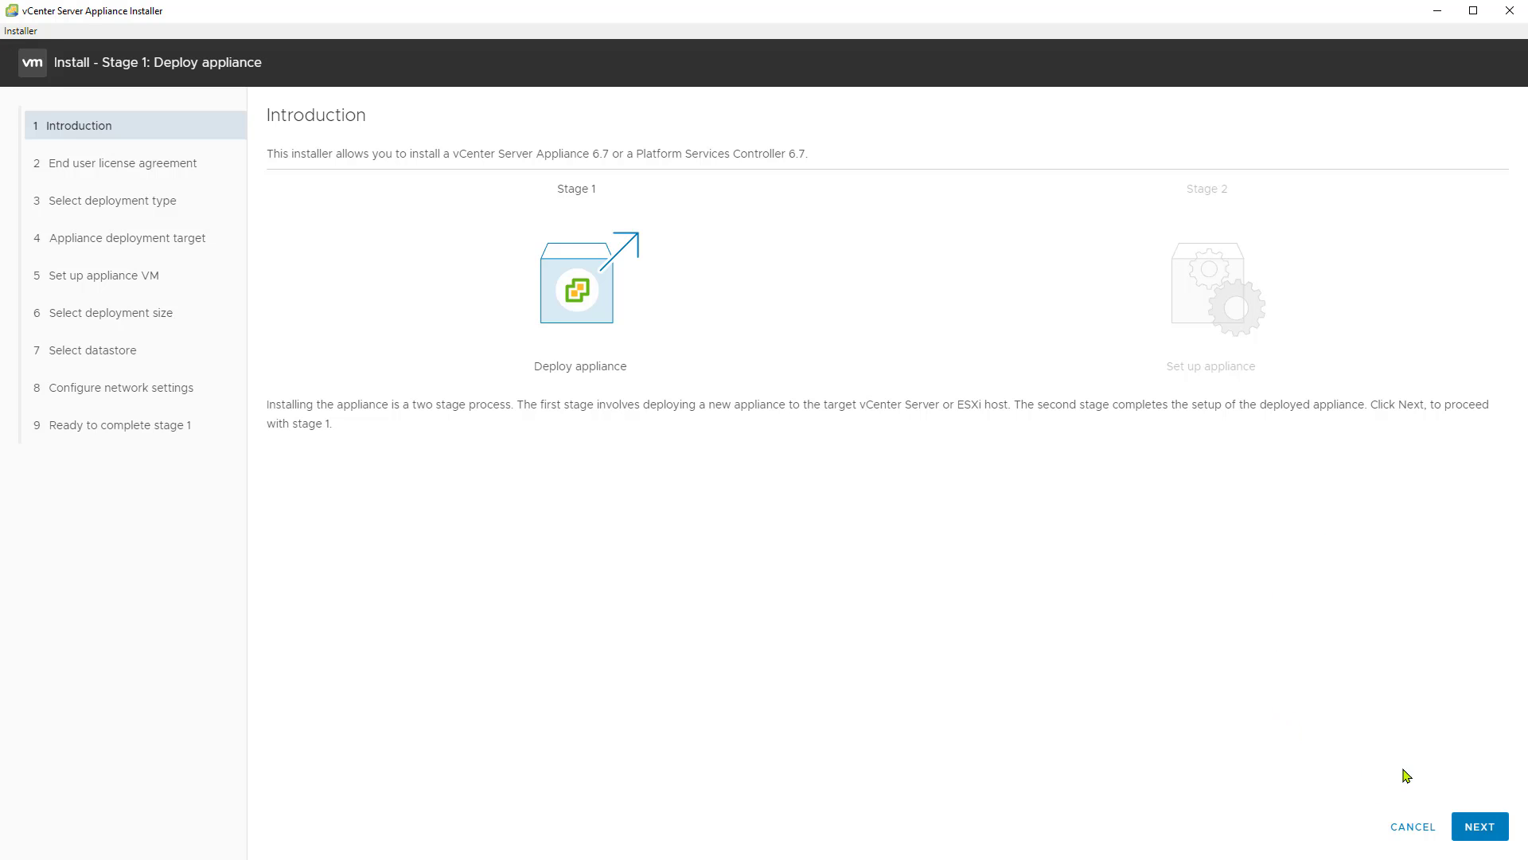
click(1480, 827)
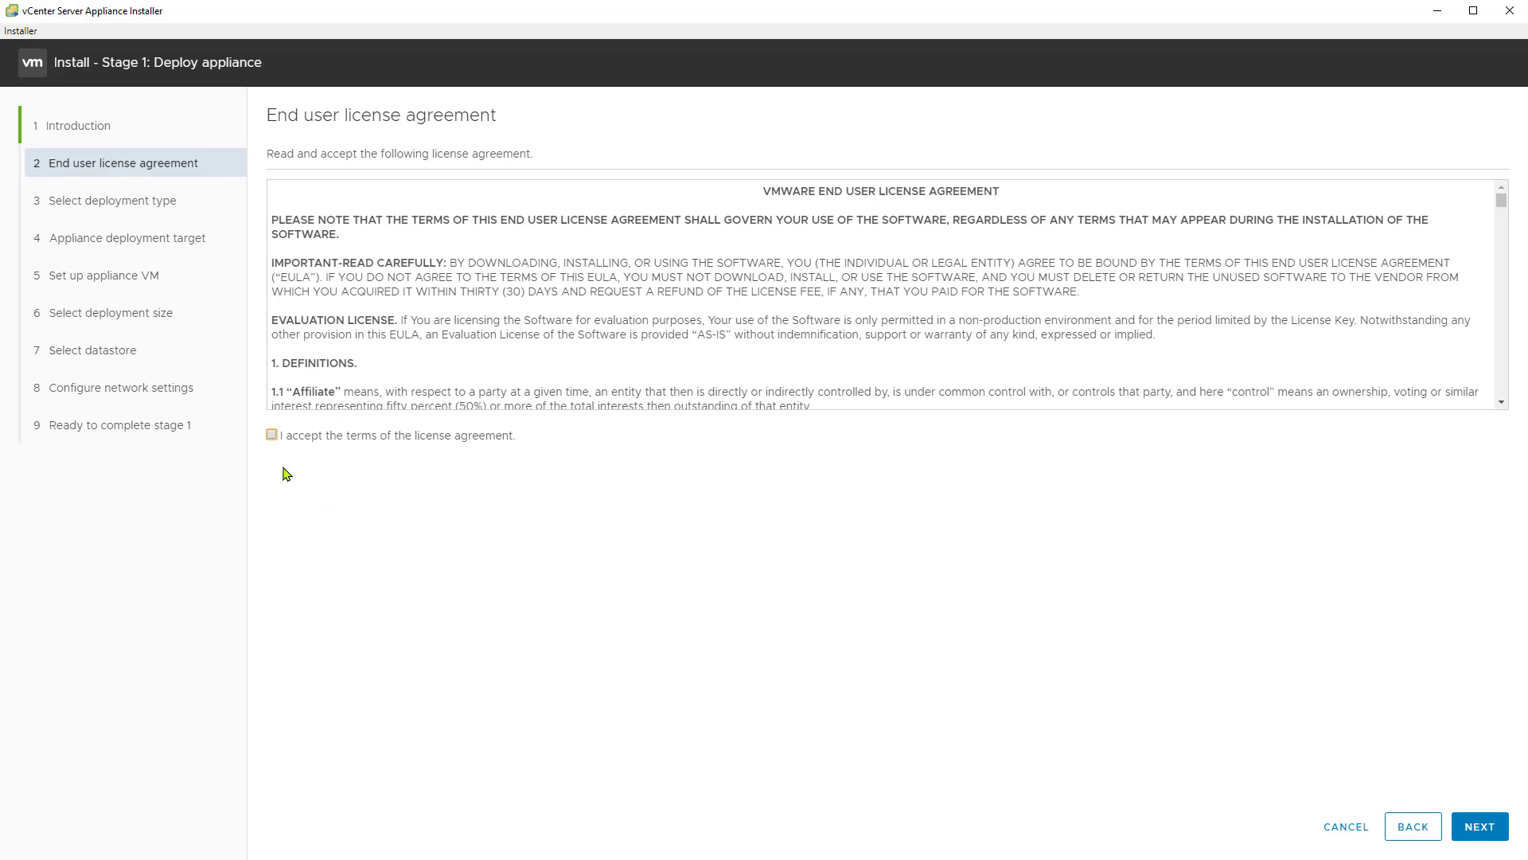
click(273, 435)
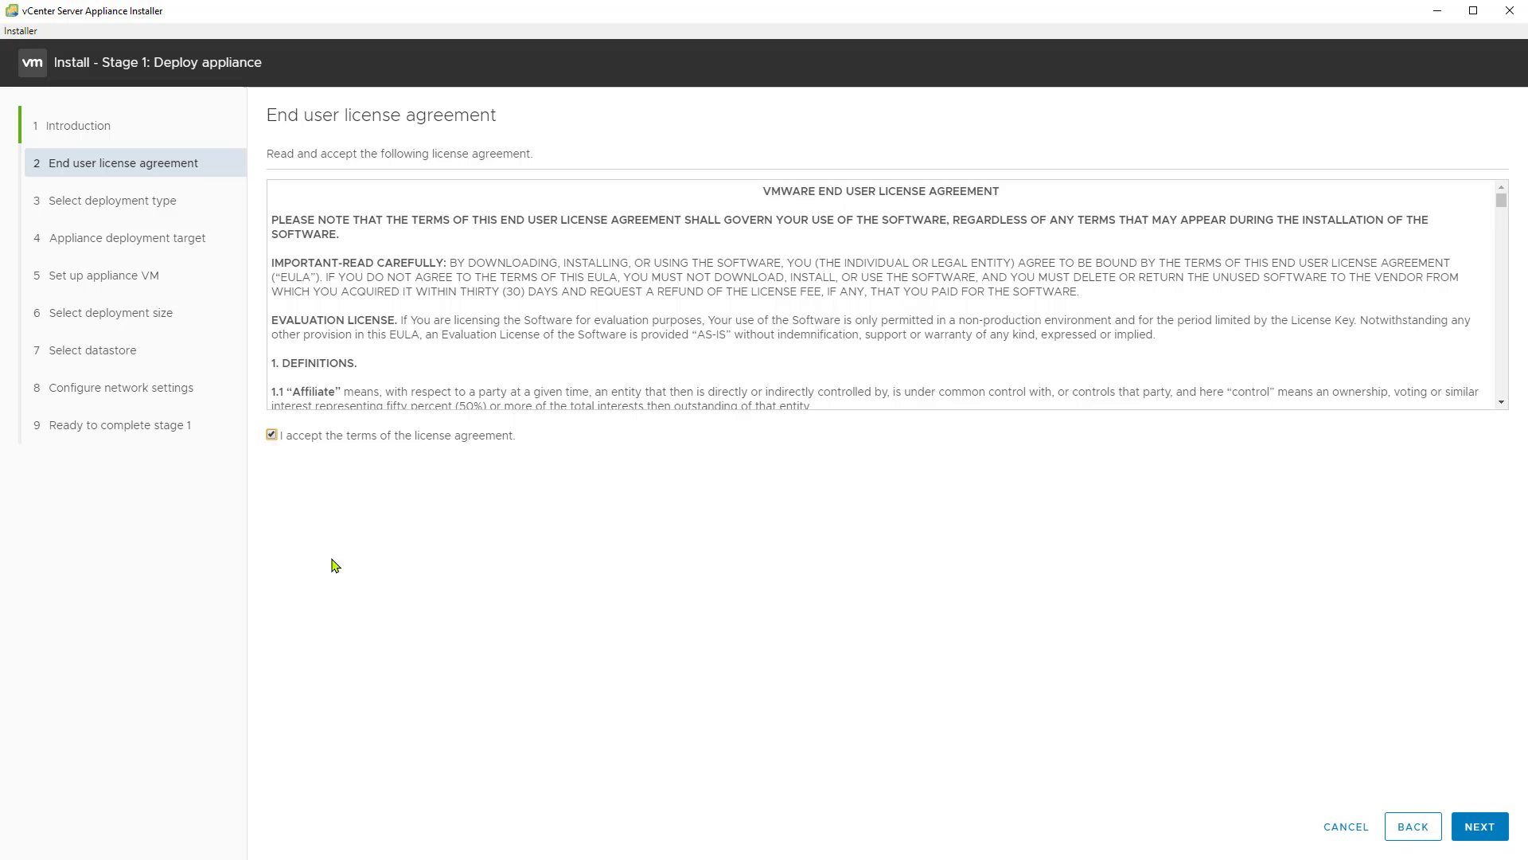
click(1480, 828)
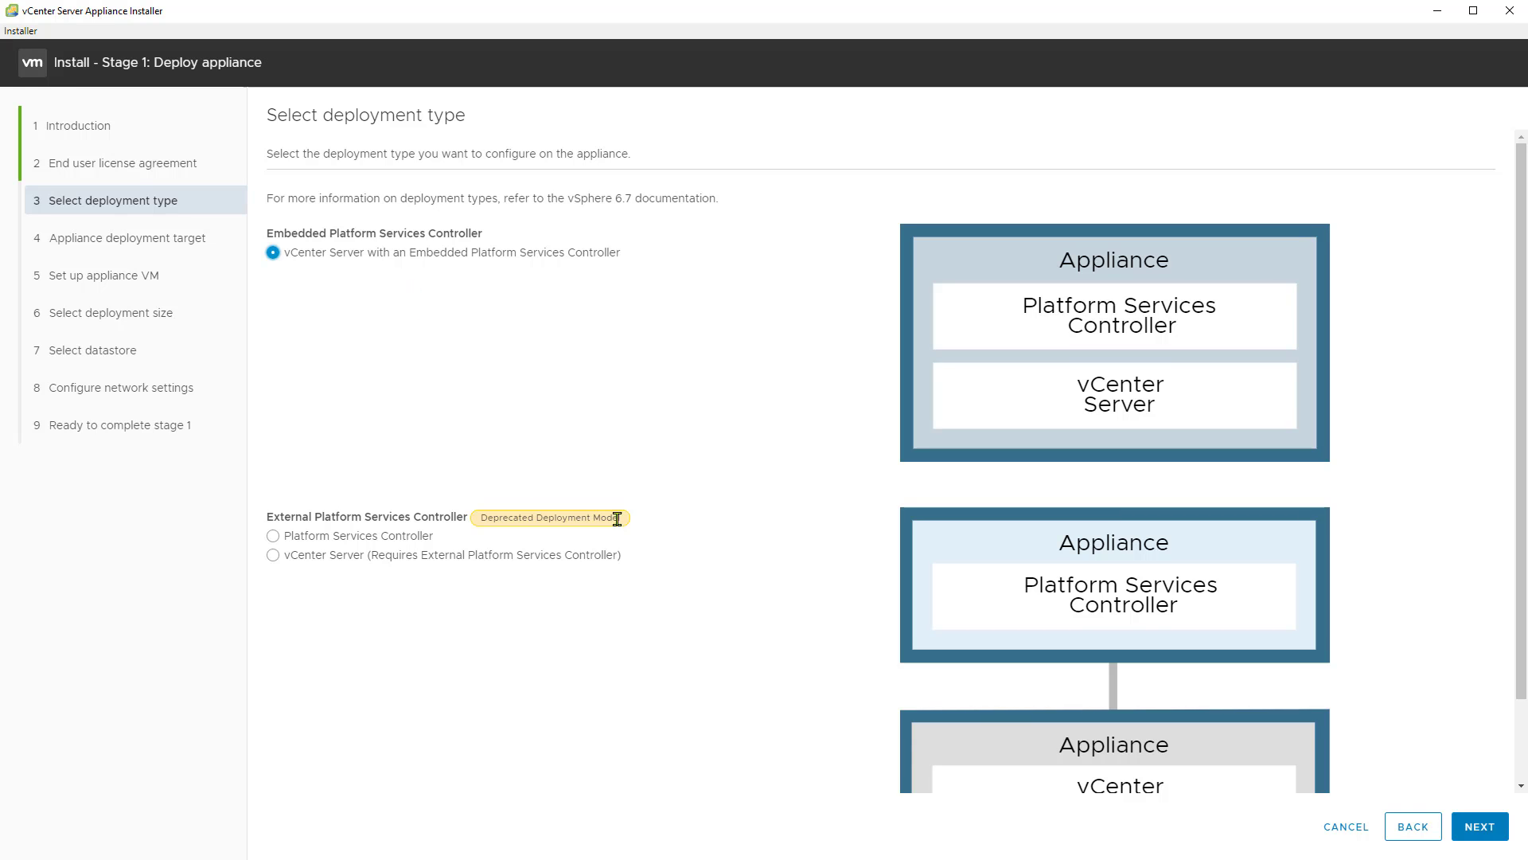
Step: Keep the embedded Platform Services Controller type and connect to ESXi host 192.168.1.100 as root with its password, accepting the certificate
click(1494, 830)
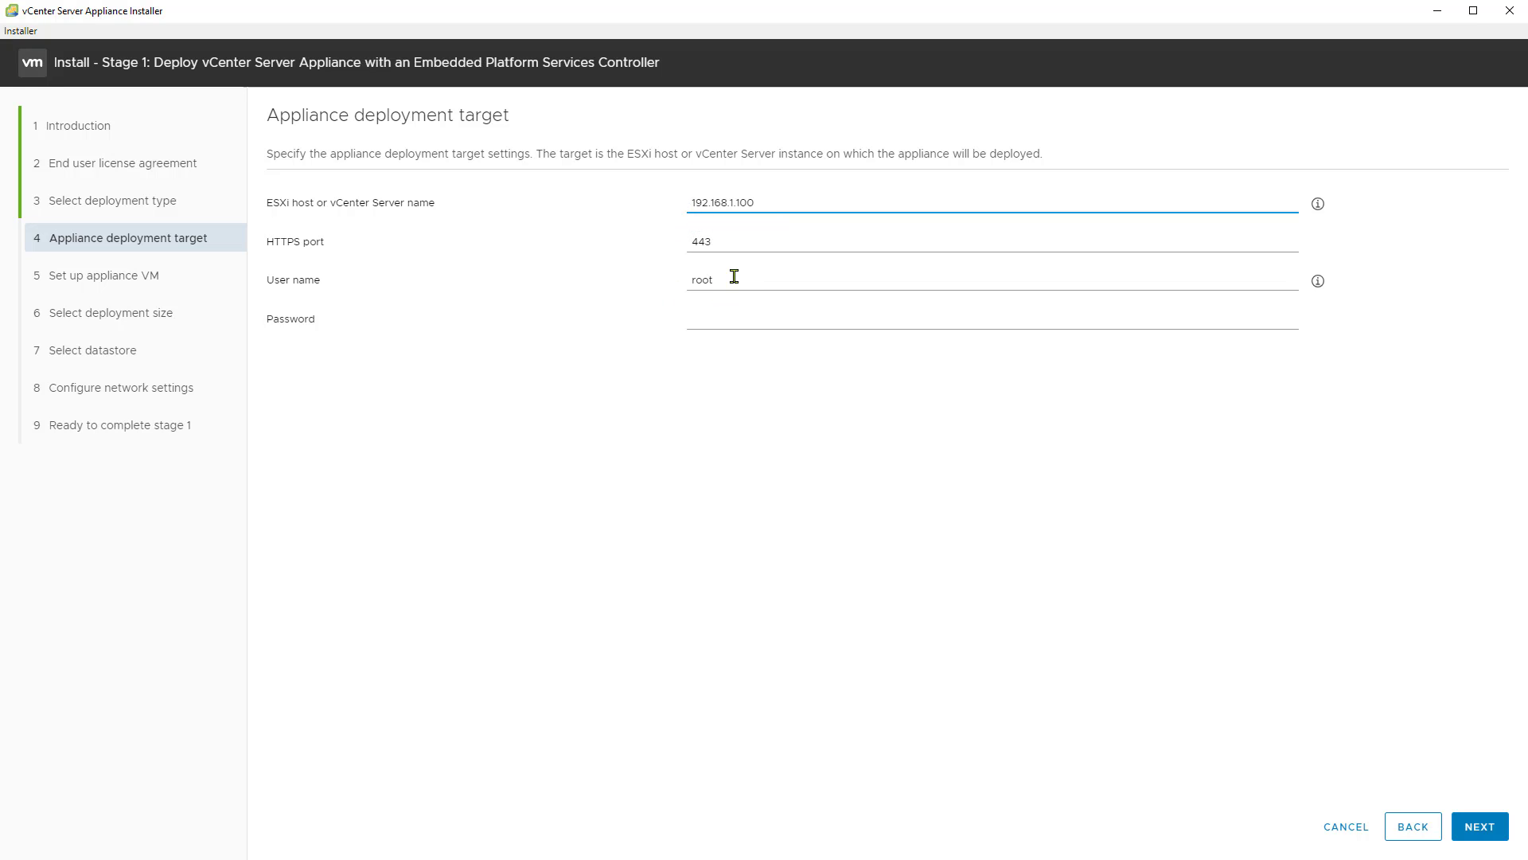
click(726, 316)
text(•••••••)
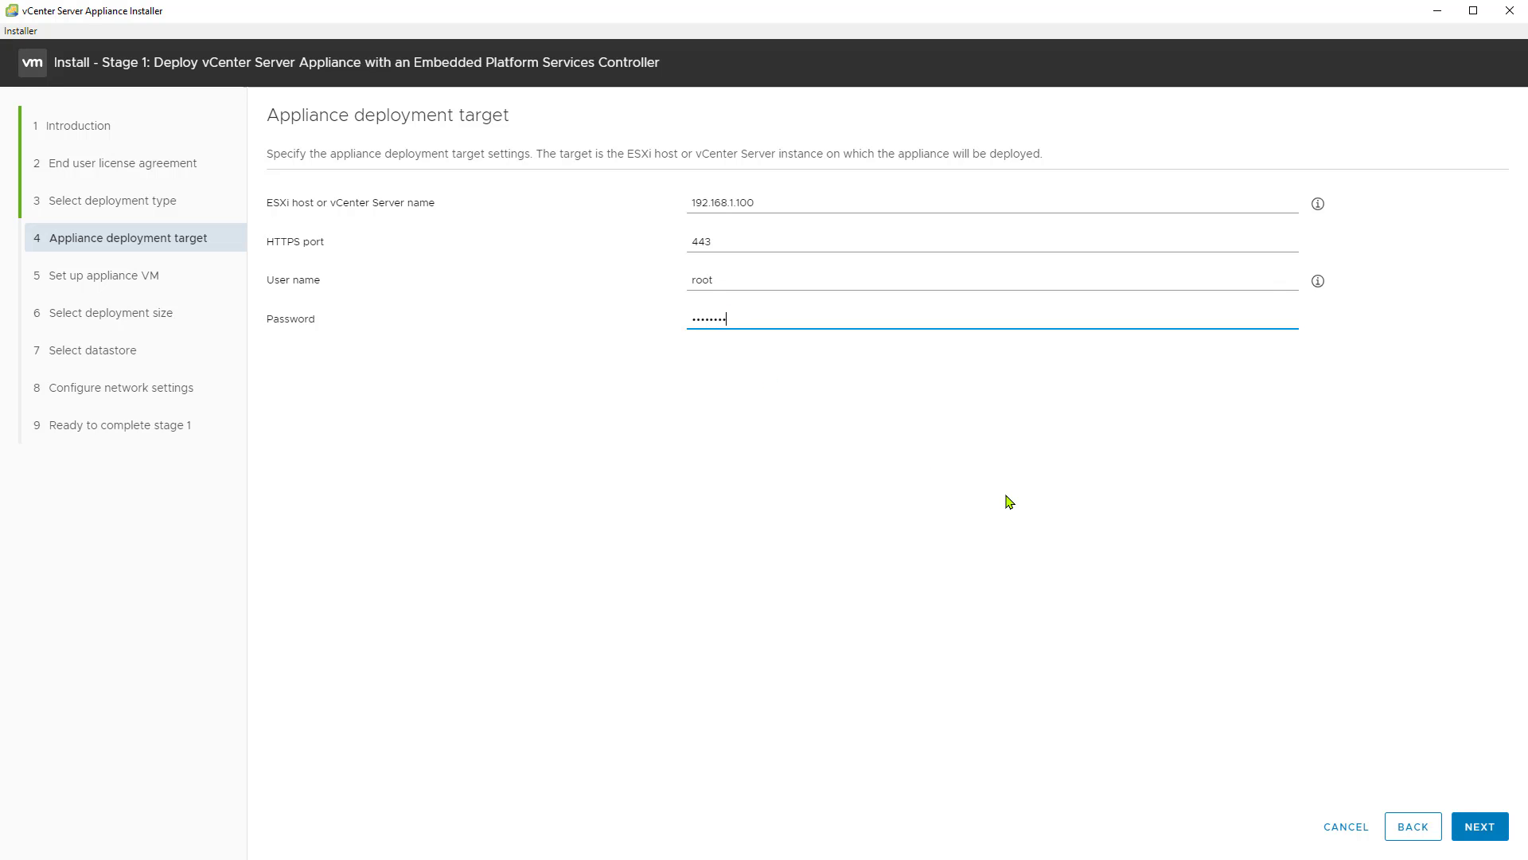
click(1475, 826)
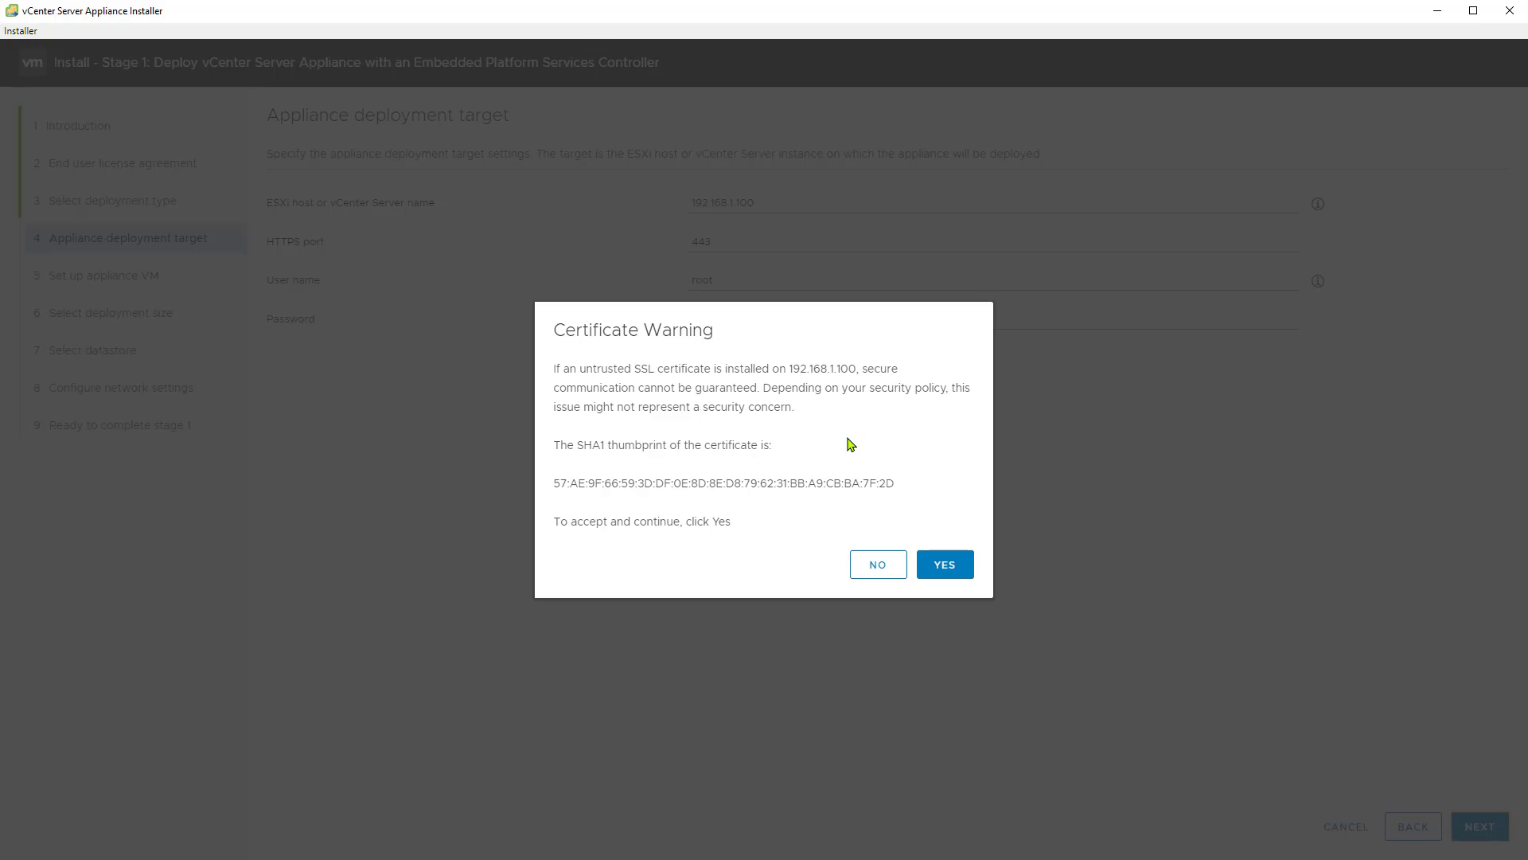
click(944, 565)
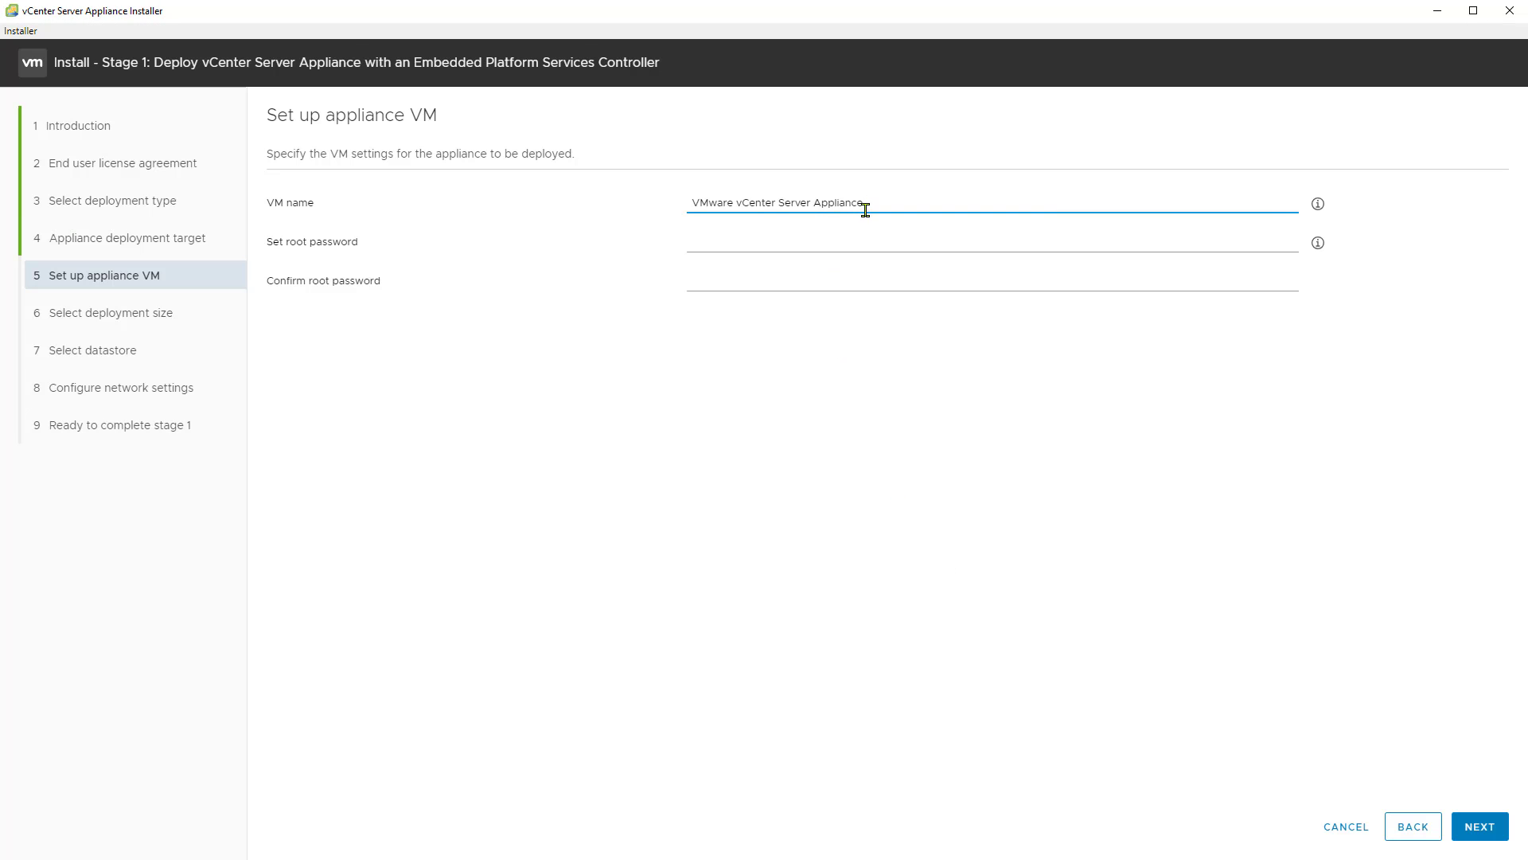
Step: Name the appliance VM vCenter-ZAX
drag(869, 204, 643, 208)
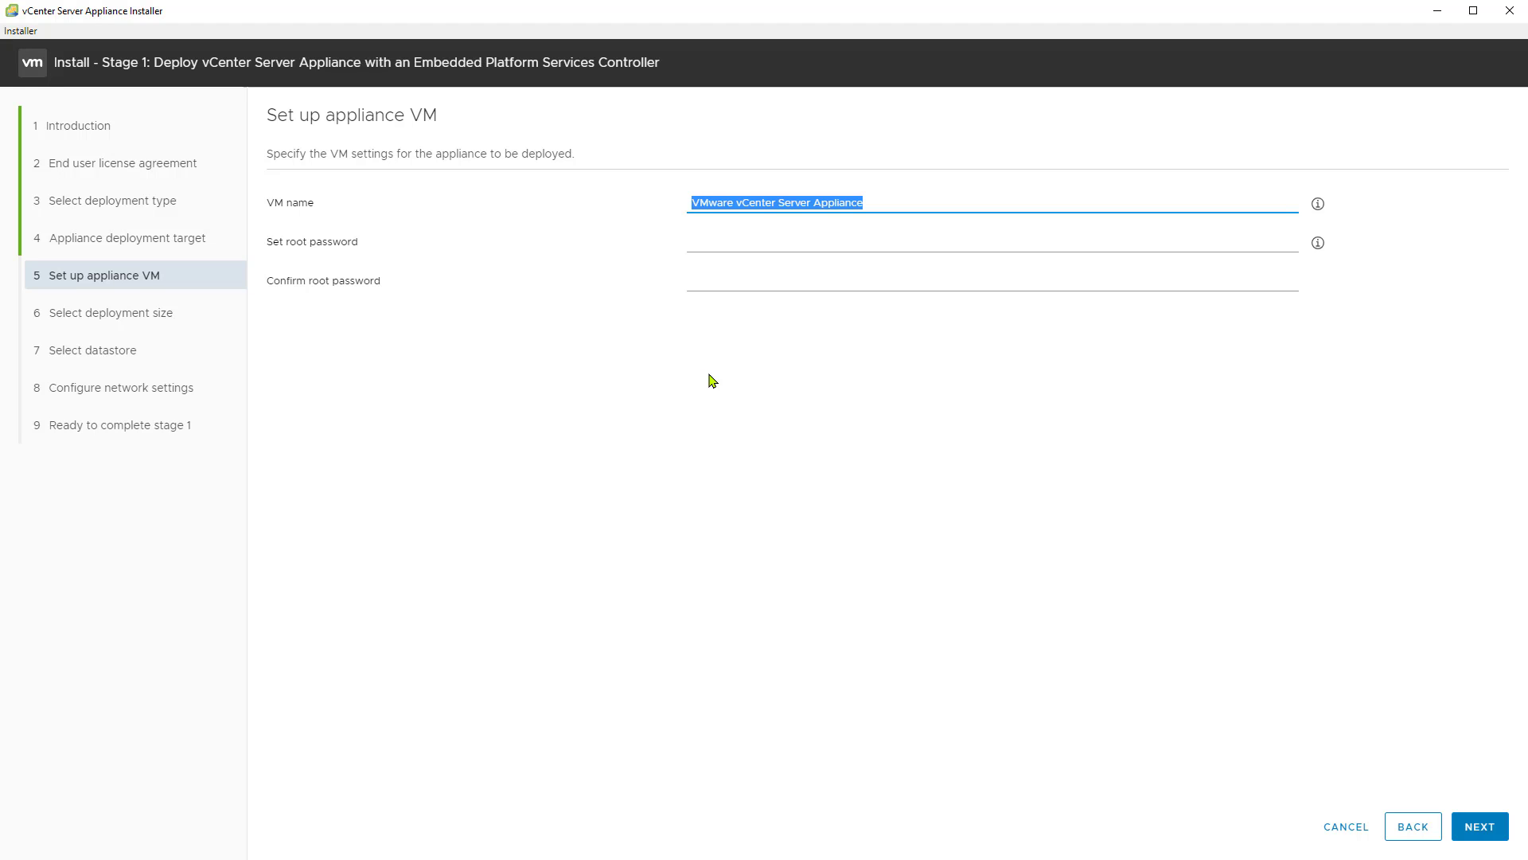
text(vCenter-ZAX)
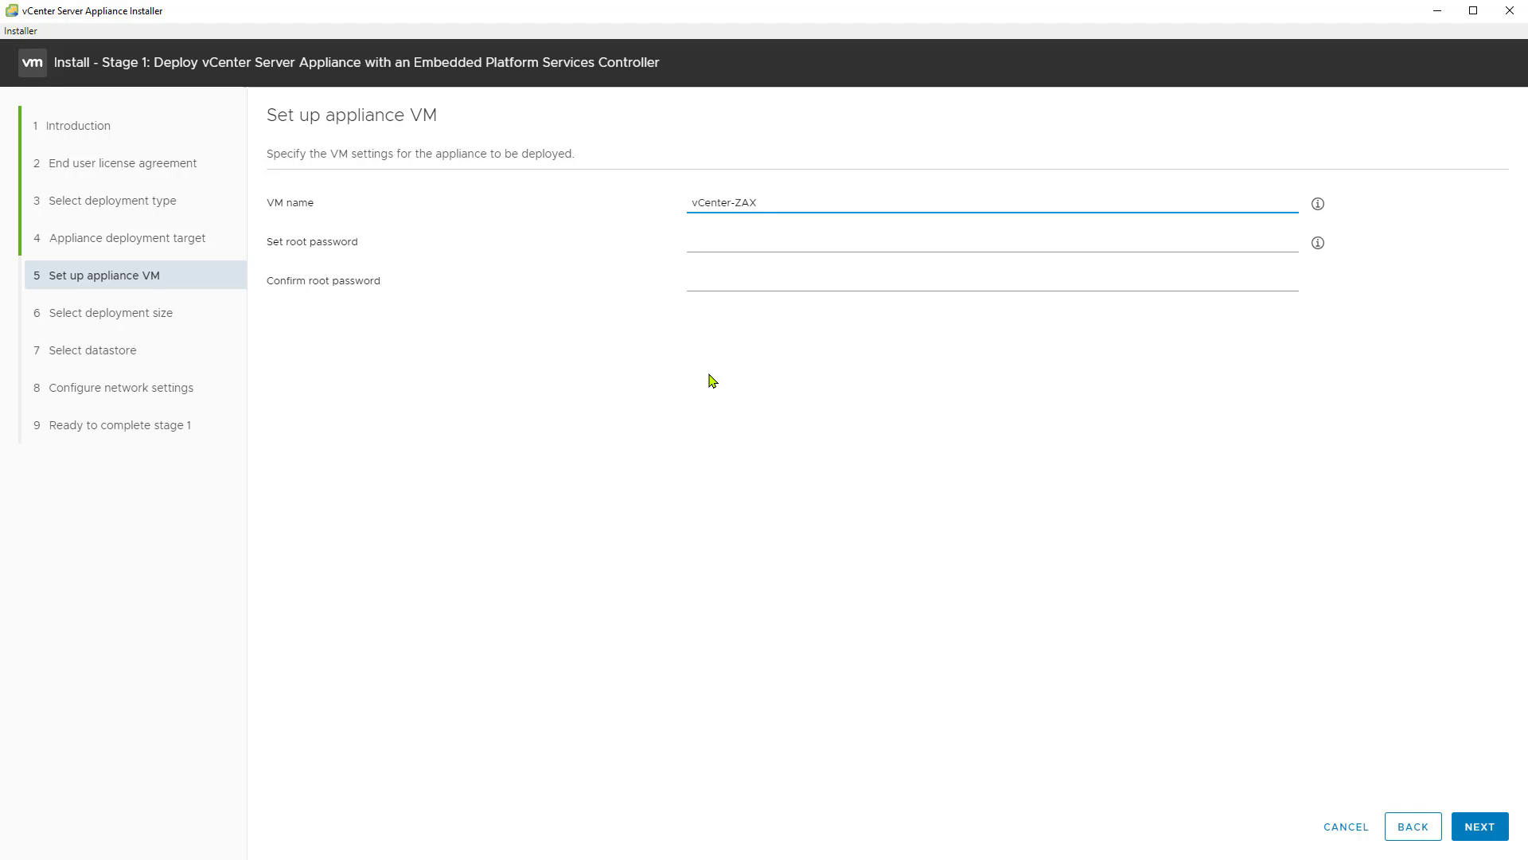
key(Tab)
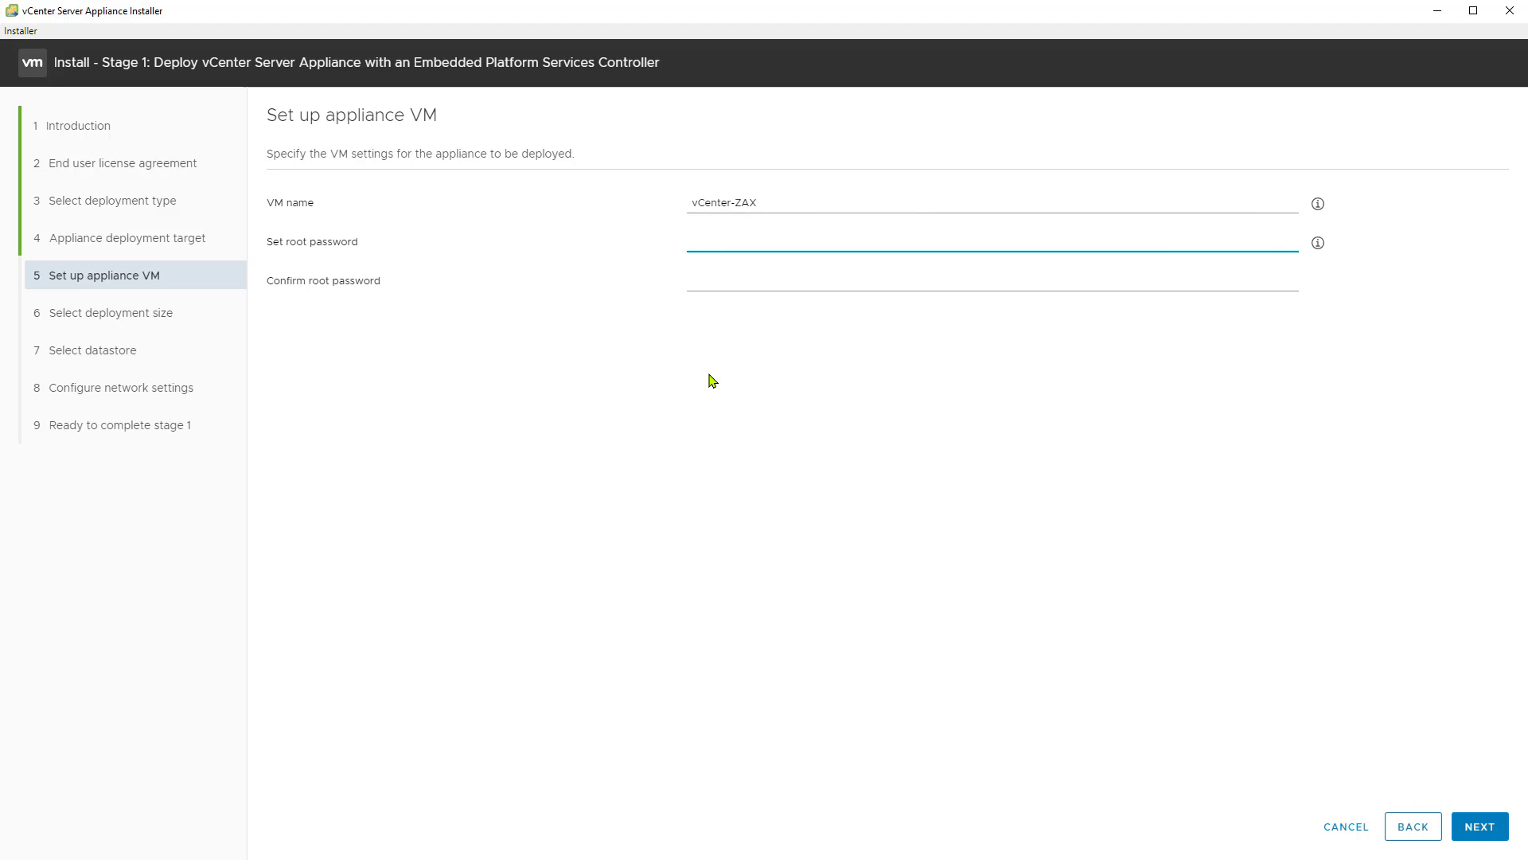
Step: Check the password requirements, enter and confirm the appliance's root password, and proceed to the deployment size
mouse_move(1319, 246)
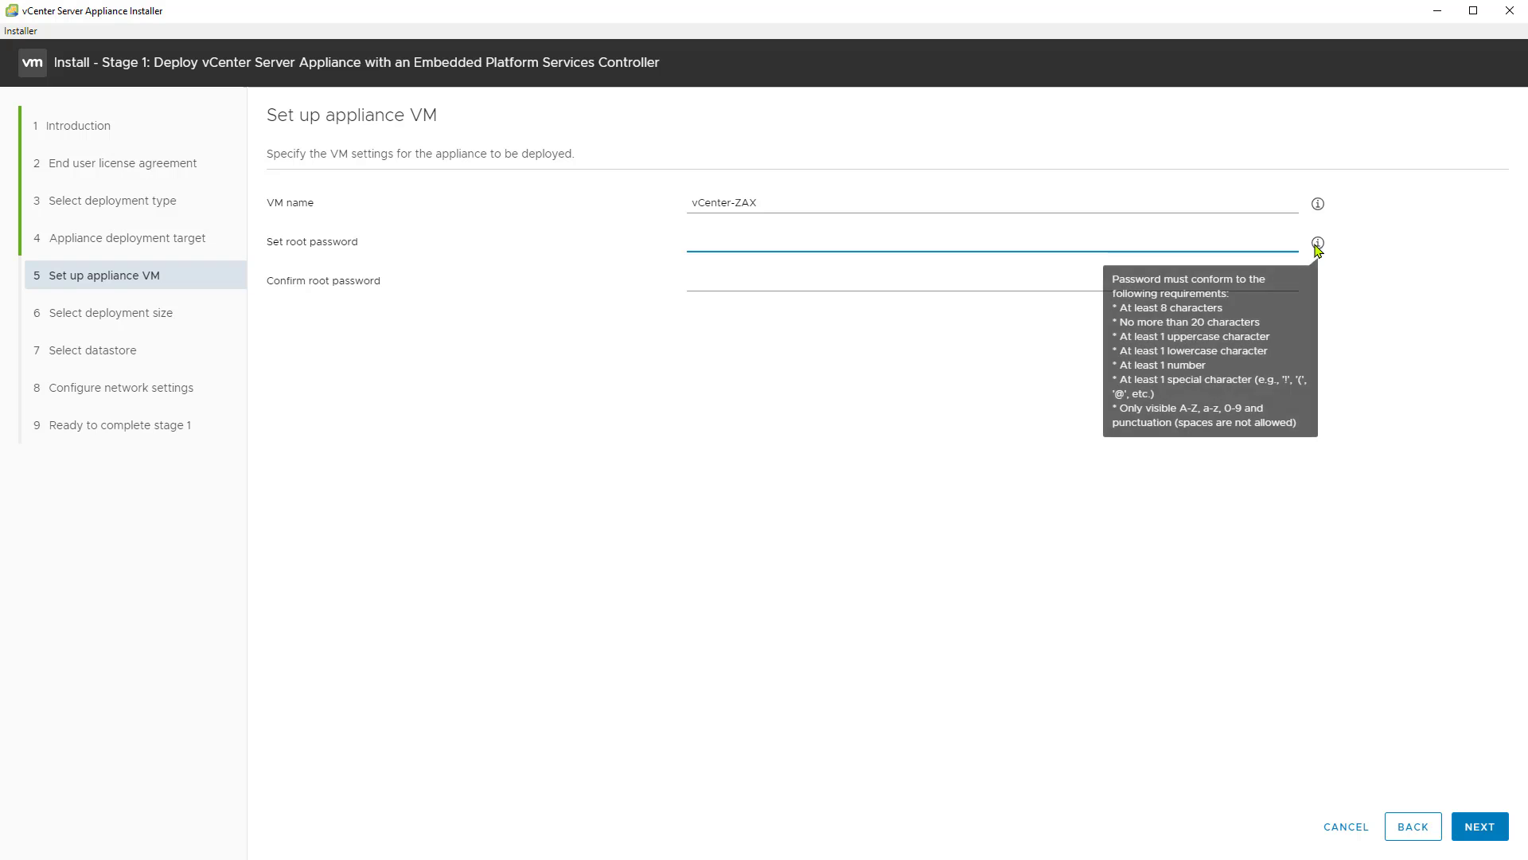
mouse_move(1318, 205)
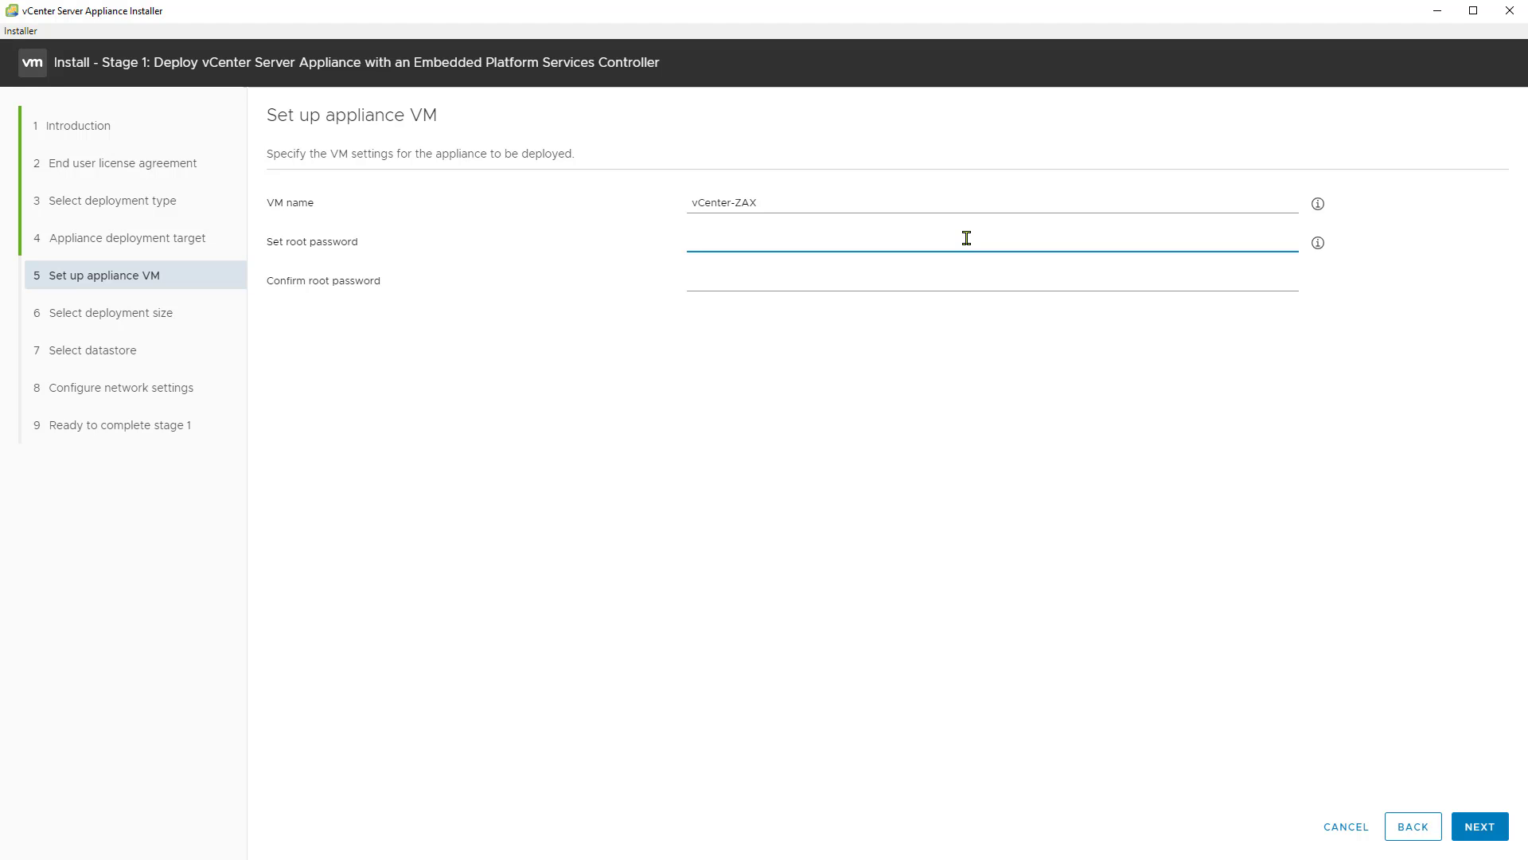
text(••••••)
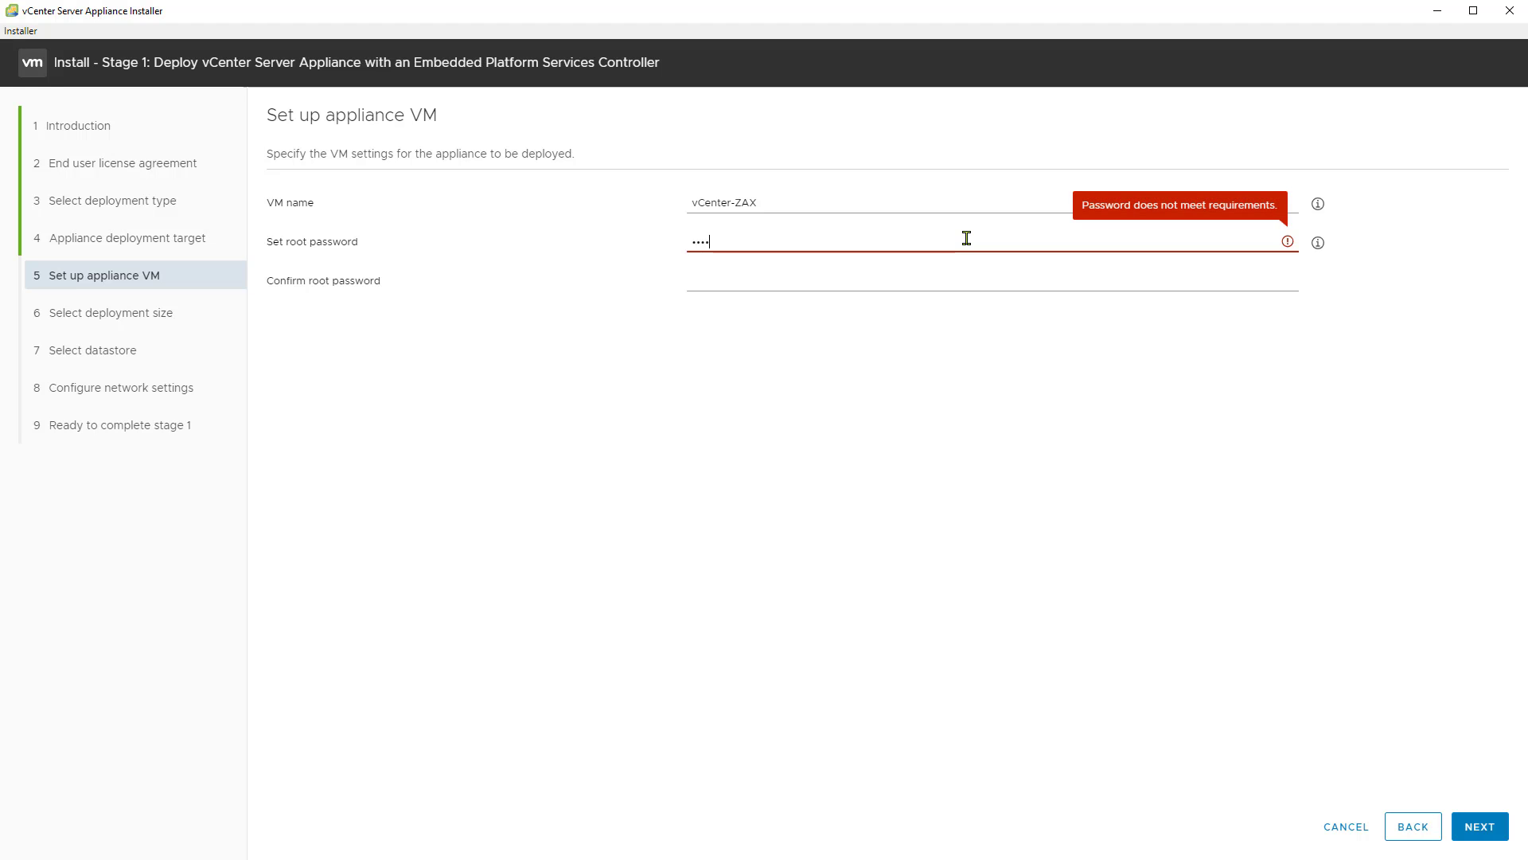
text(•)
key(Tab)
text(••••••••)
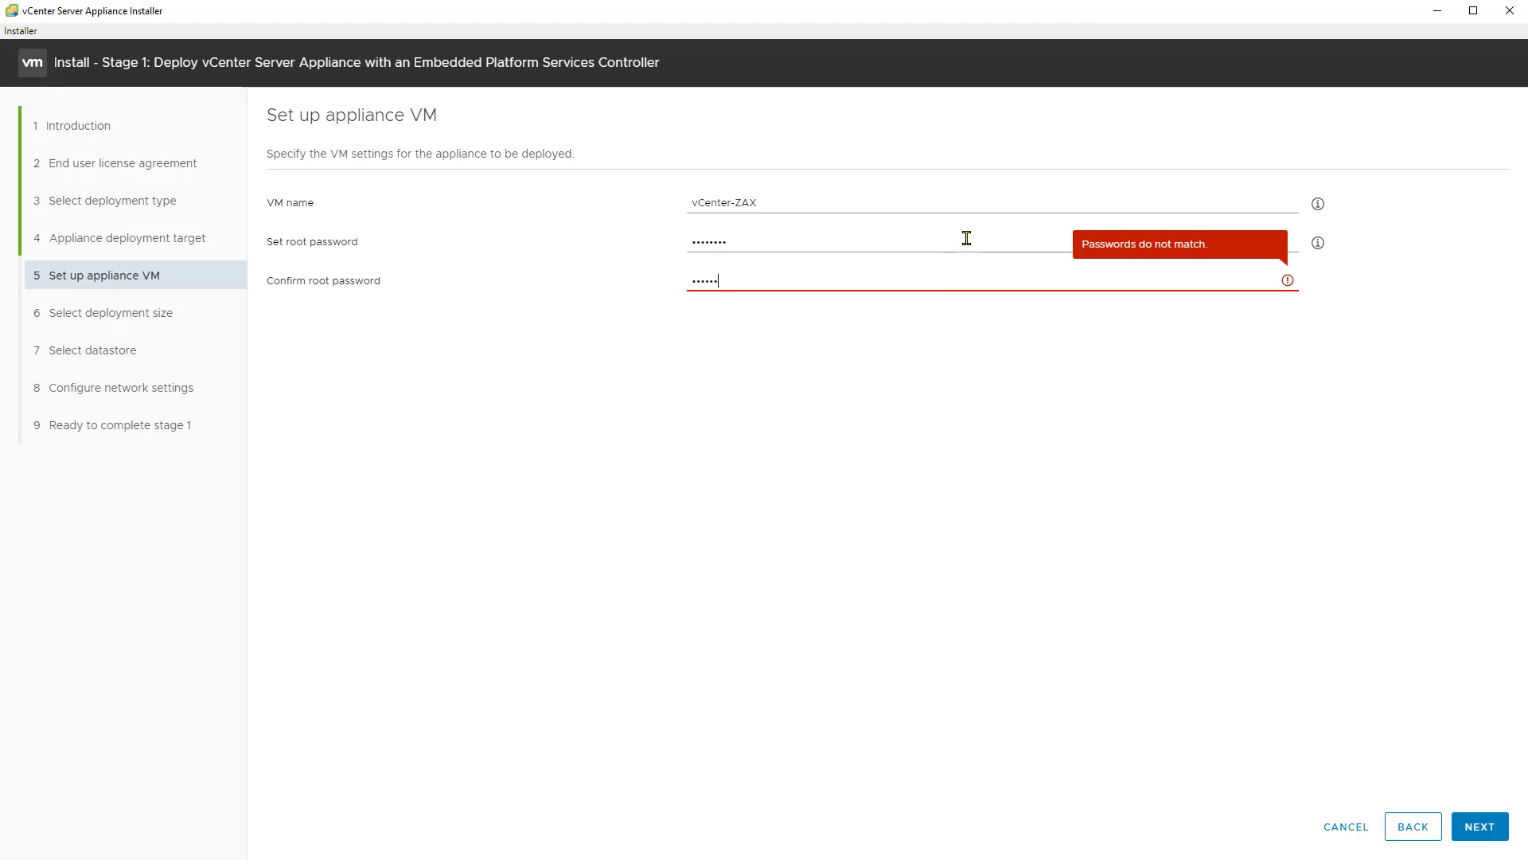
click(1479, 826)
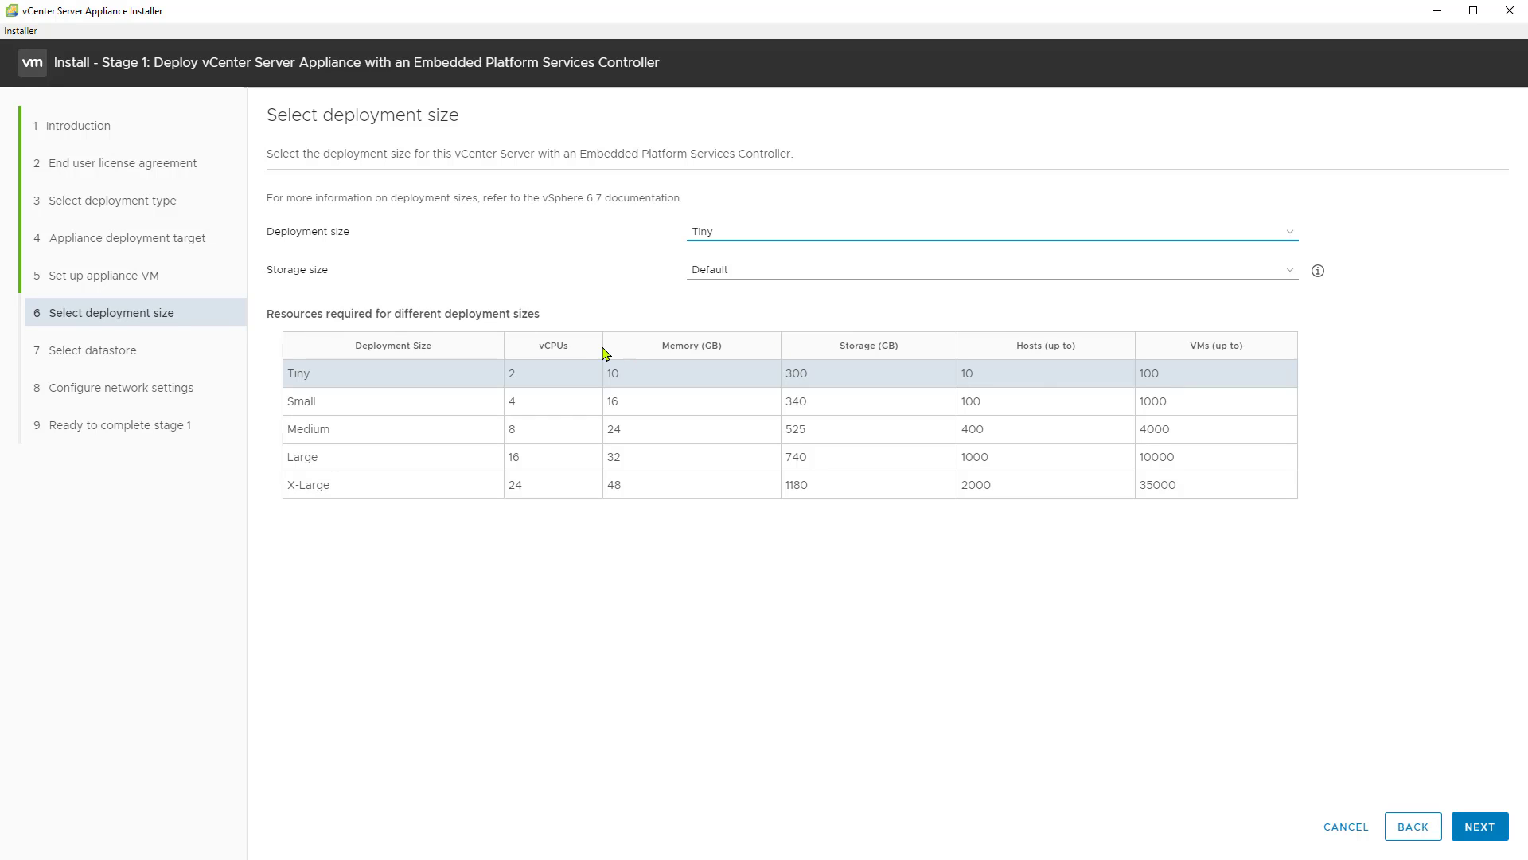
Step: Accept the Tiny deployment size with the Default storage size for the appliance
click(1281, 275)
click(1280, 274)
mouse_move(1317, 273)
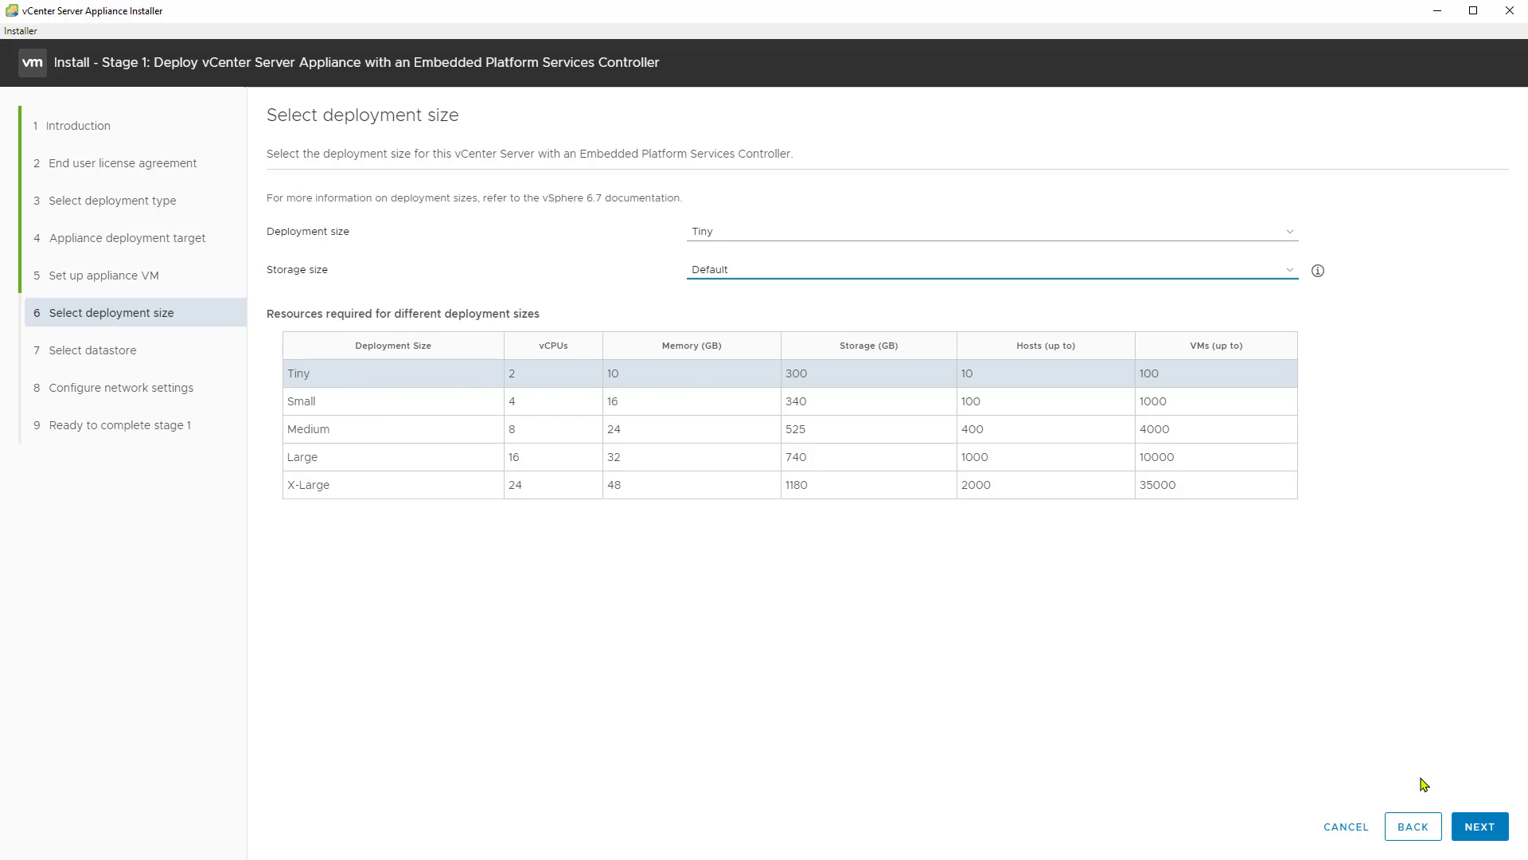
click(1474, 830)
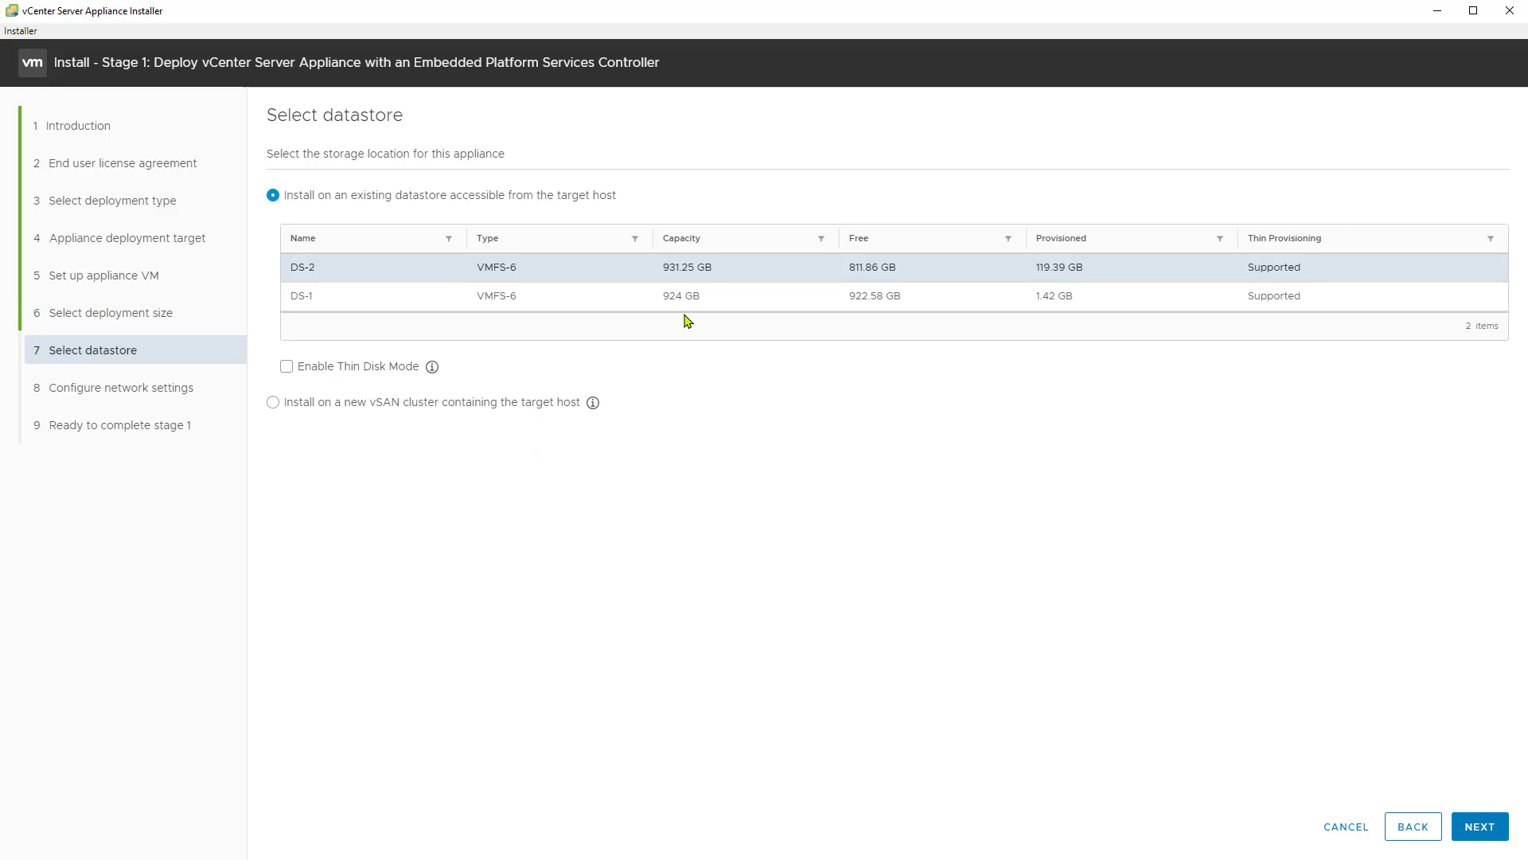
Step: Choose datastore DS-1 as the appliance's storage location and enable Thin Disk Mode
click(370, 304)
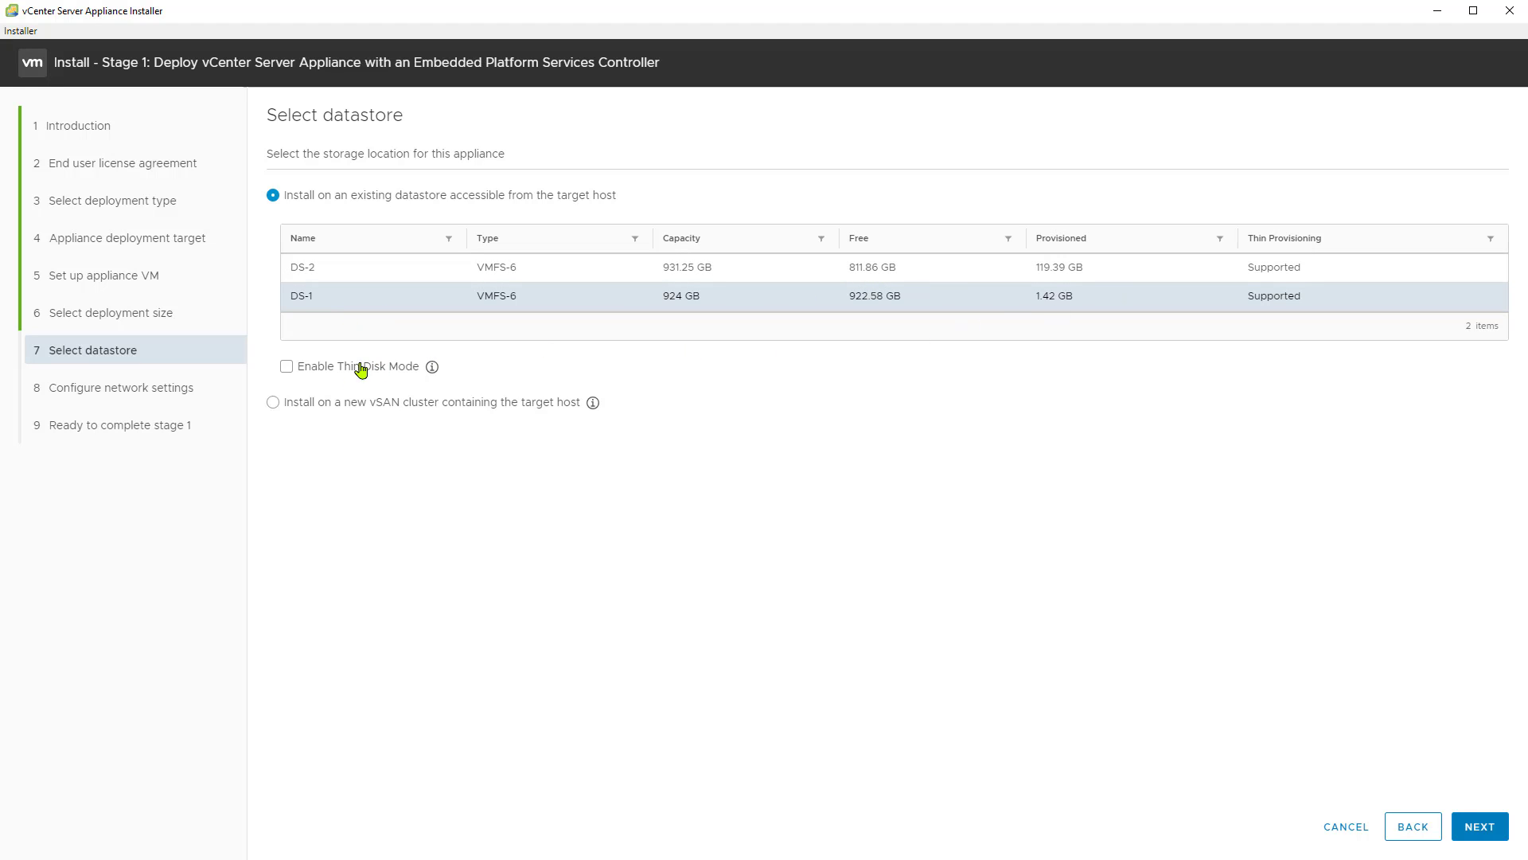
click(288, 367)
mouse_move(593, 402)
click(1473, 829)
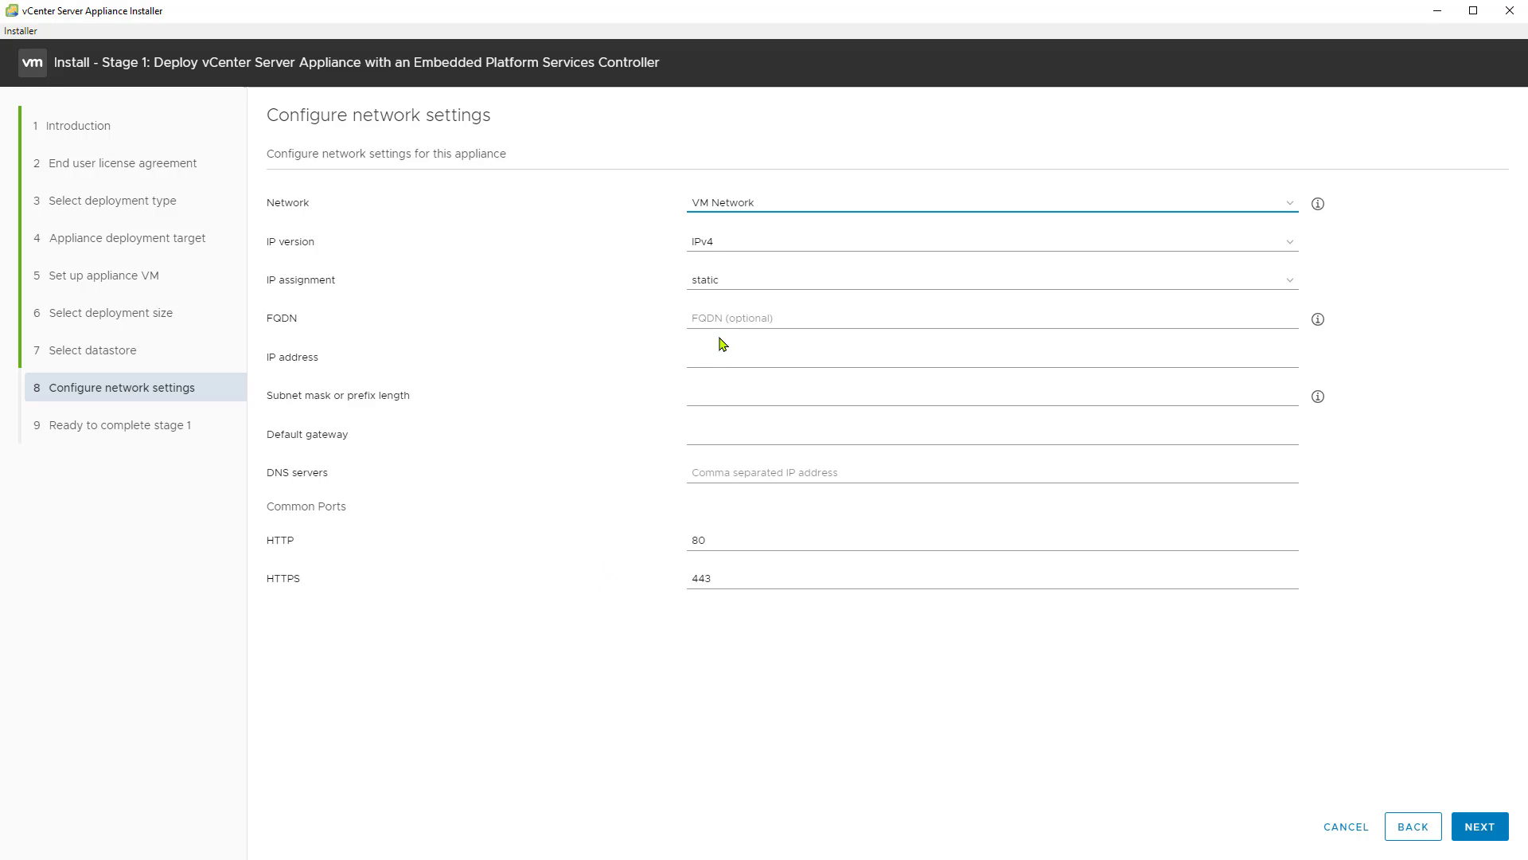
Step: Leave the FQDN blank and assign the static IP address 192.168.1.101 with subnet mask 255.255.255.0
click(812, 322)
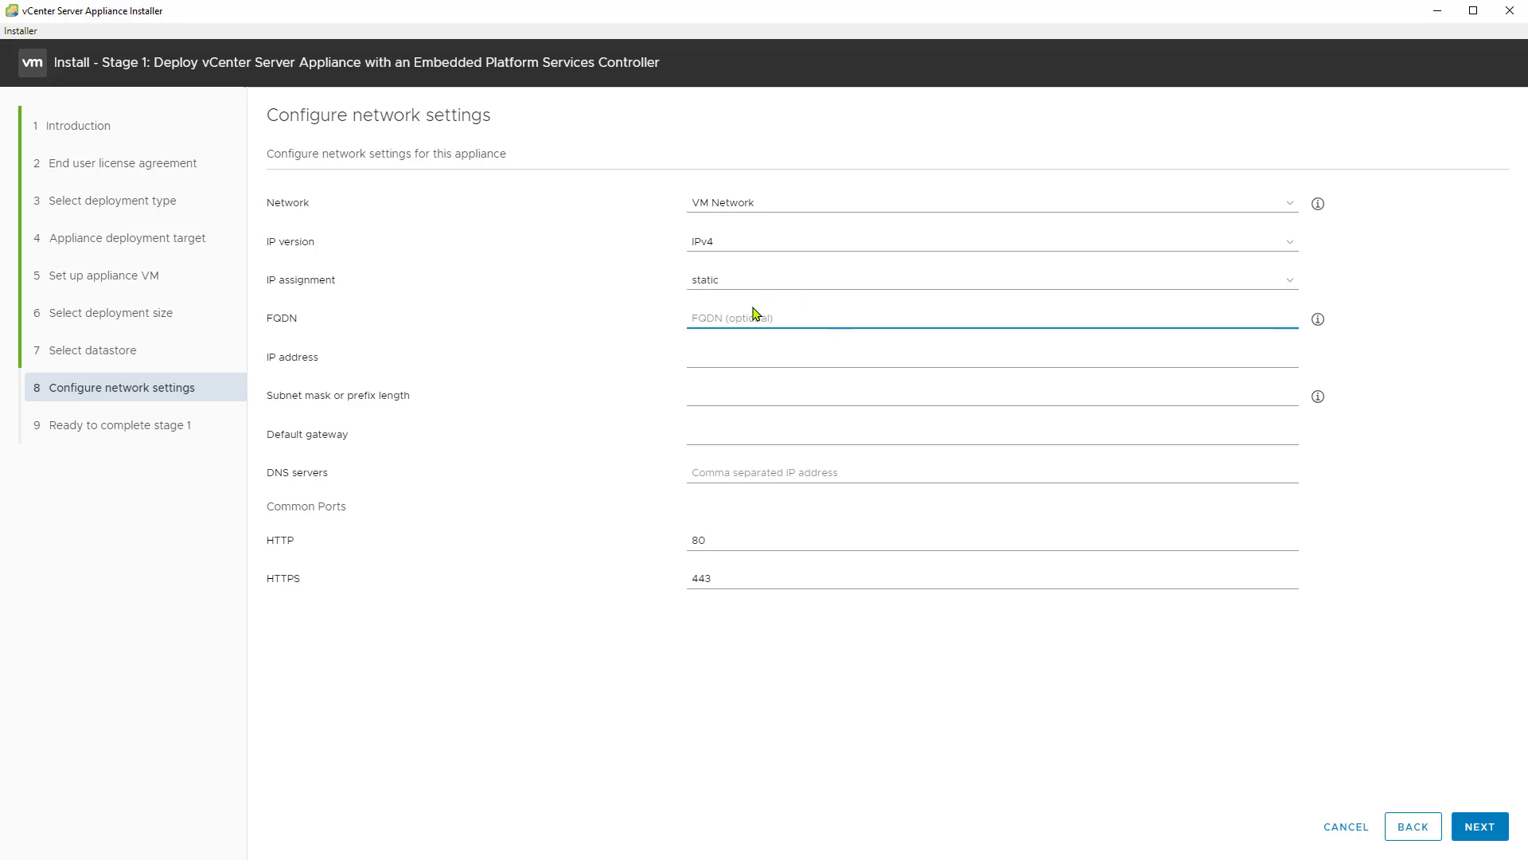
click(734, 357)
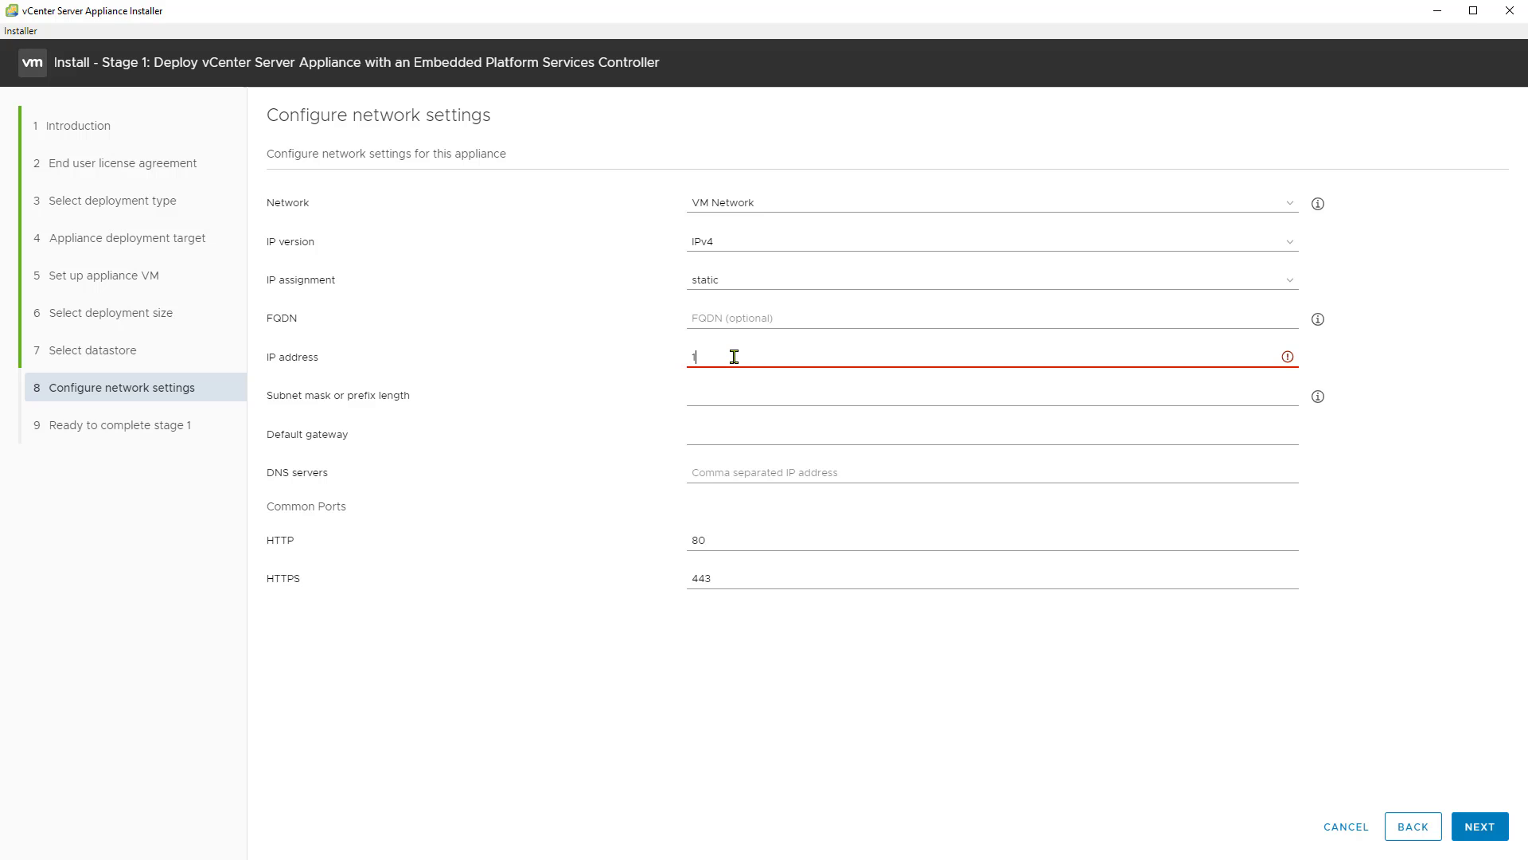
text(192.168.)
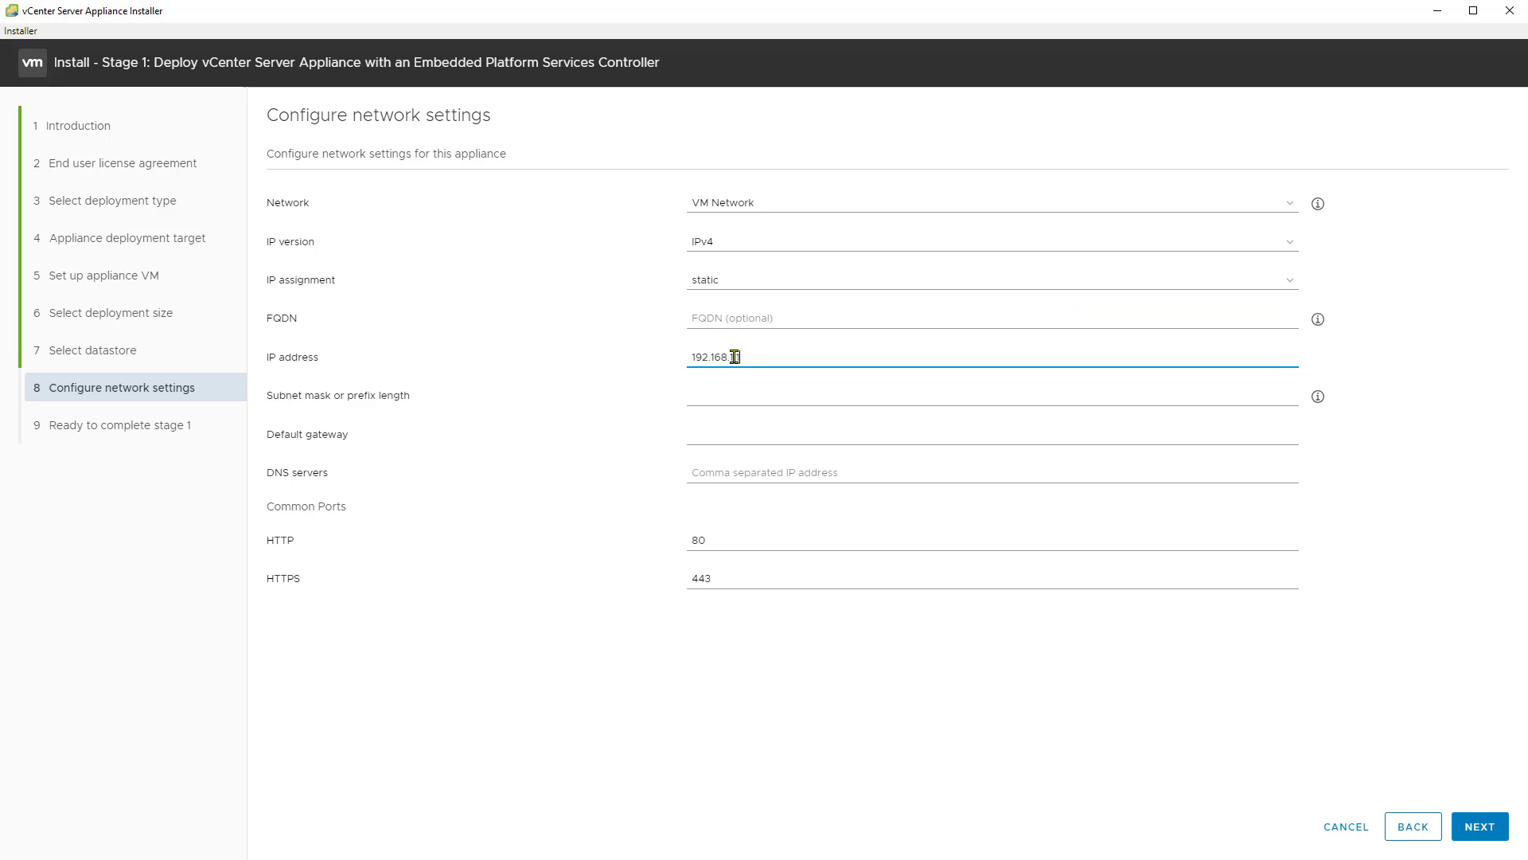
text(1.101)
click(747, 392)
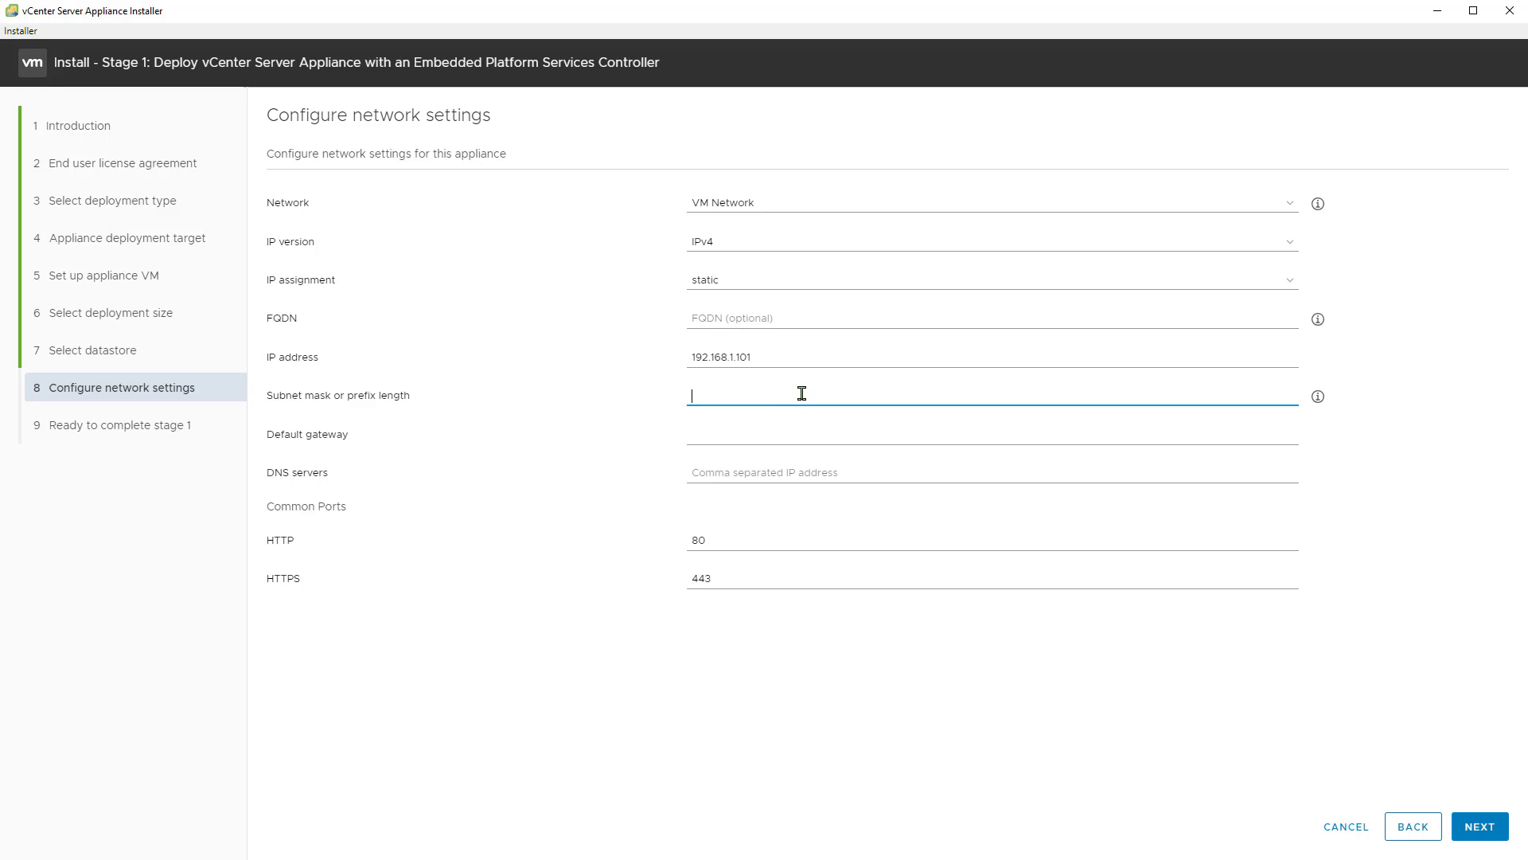
text(255.255.255.0)
key(Tab)
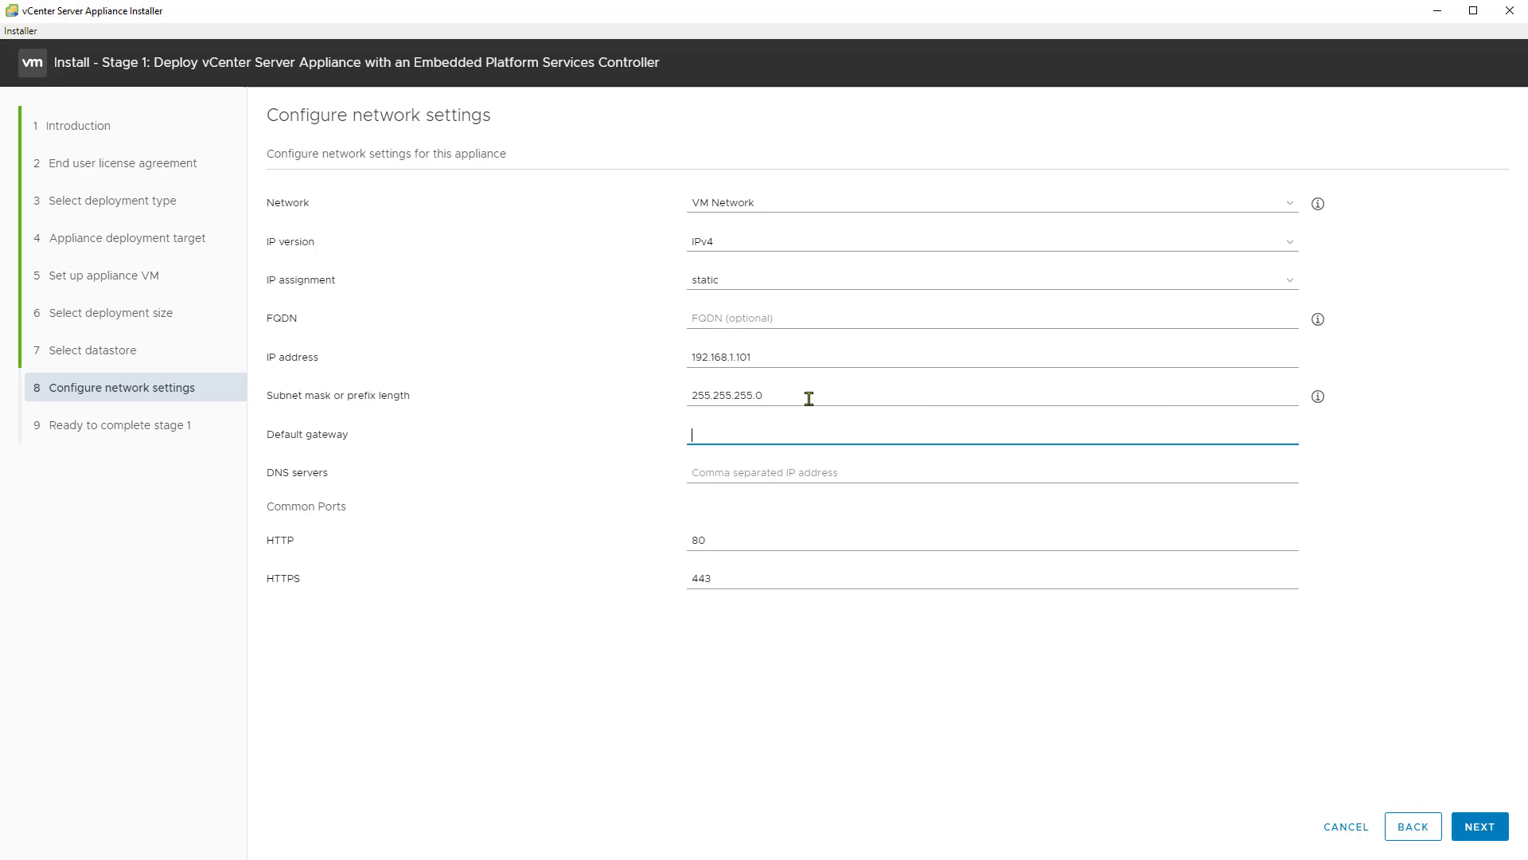
Step: Set both the default gateway and the DNS server to 192.168.1.1 and proceed to the settings review
text(192.168.1.1)
key(Tab)
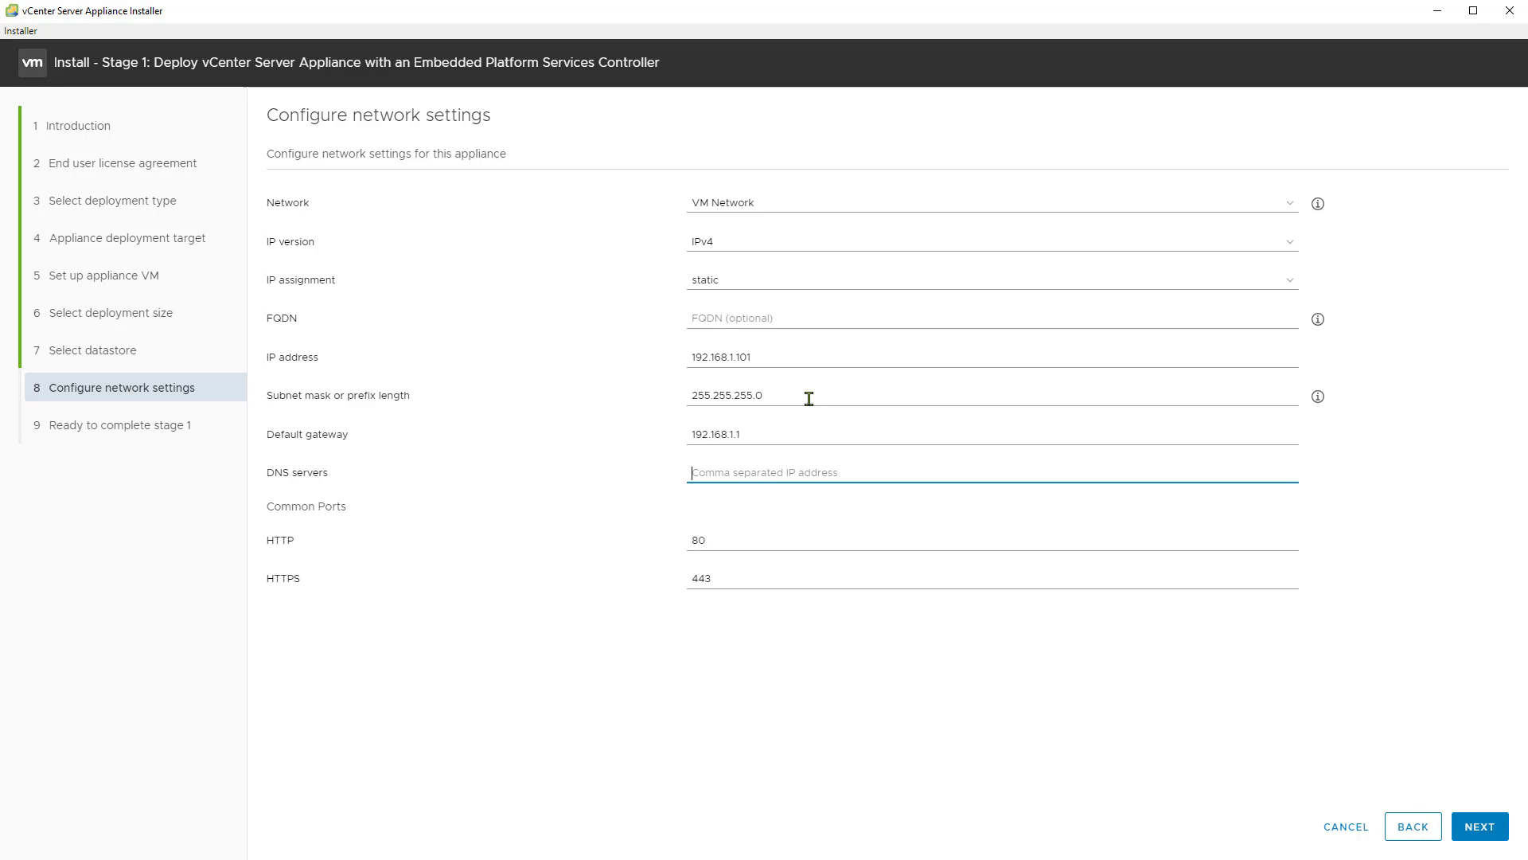
text(192.168.1.1)
click(1476, 825)
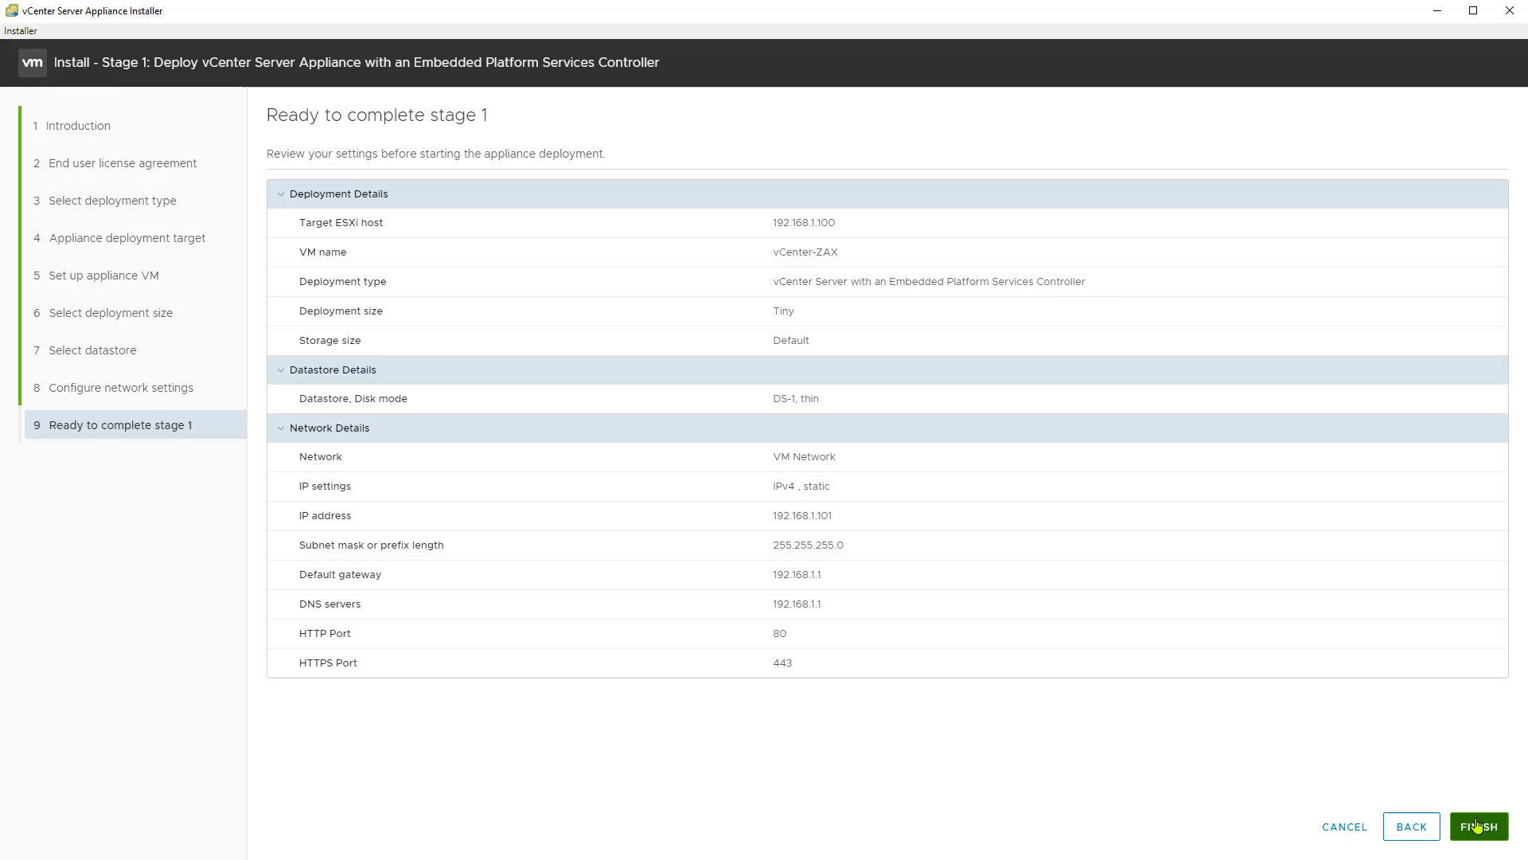
Step: Run the stage 1 appliance deployment and continue into the stage 2 appliance configuration
click(1476, 825)
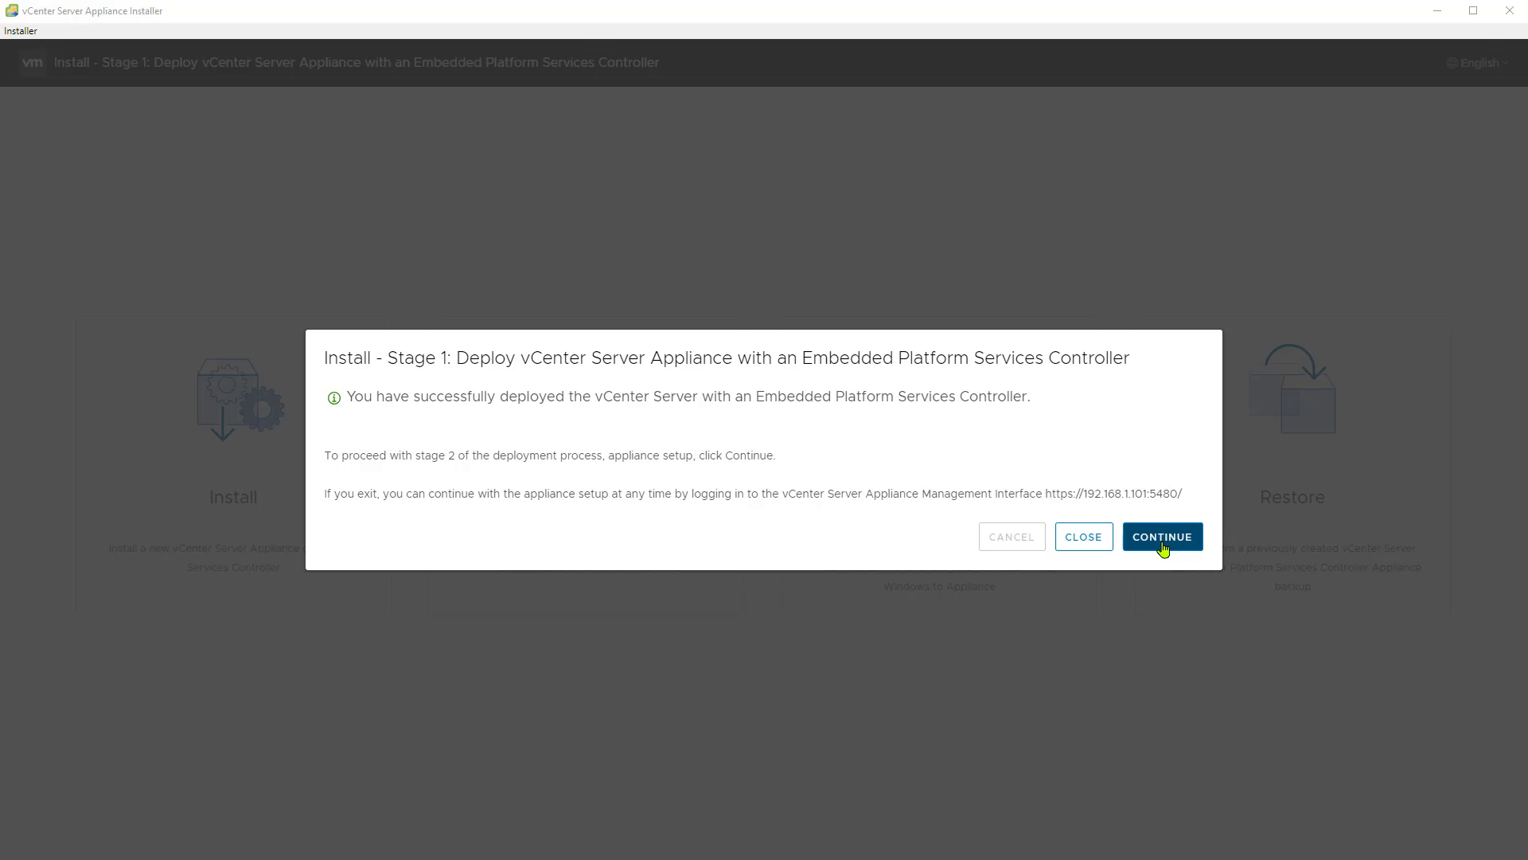
drag(1045, 495, 1179, 496)
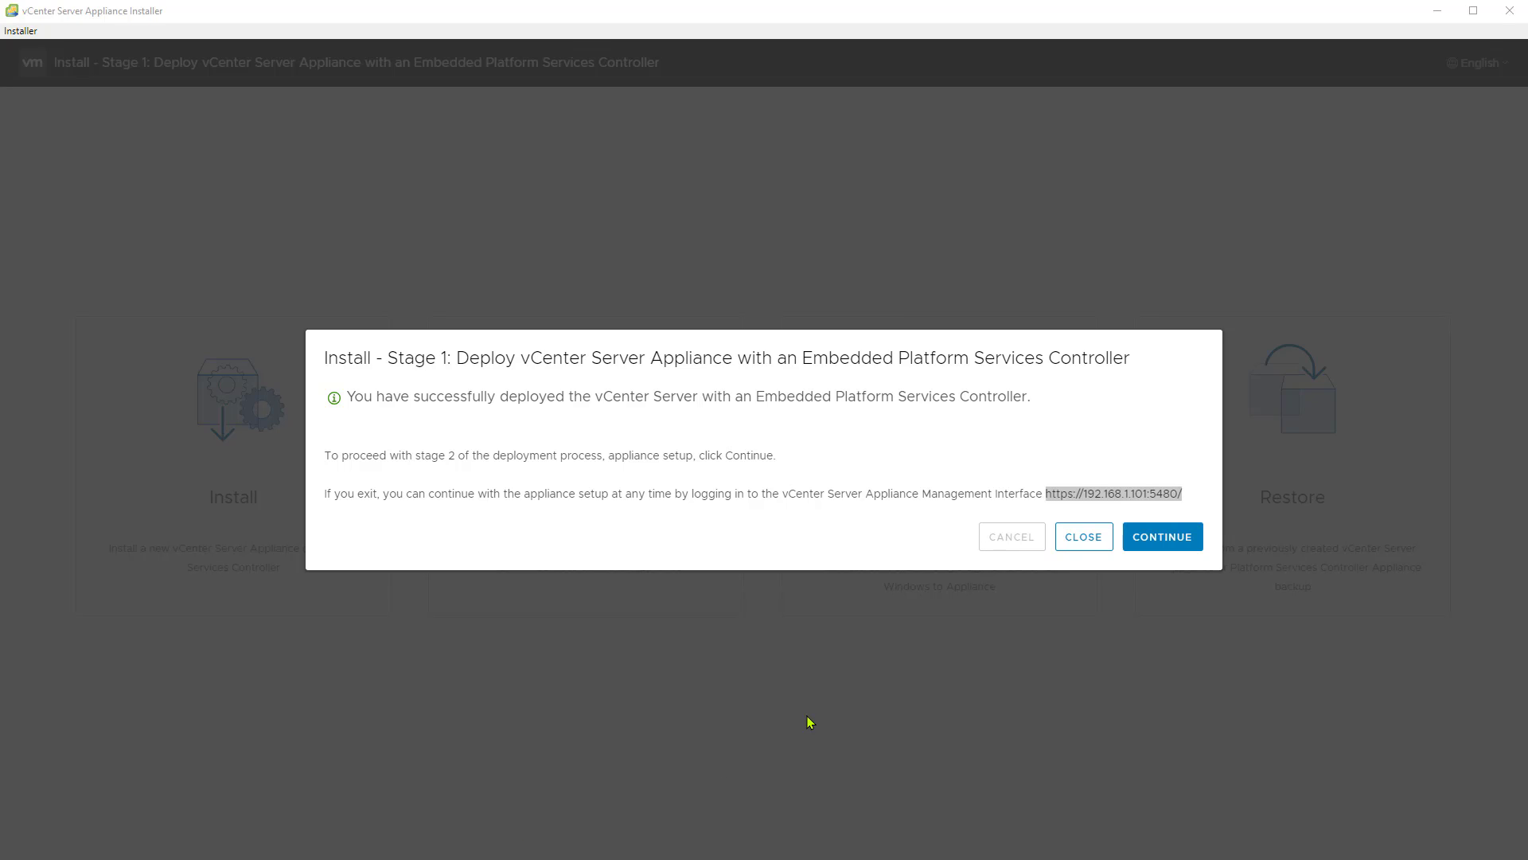
click(872, 541)
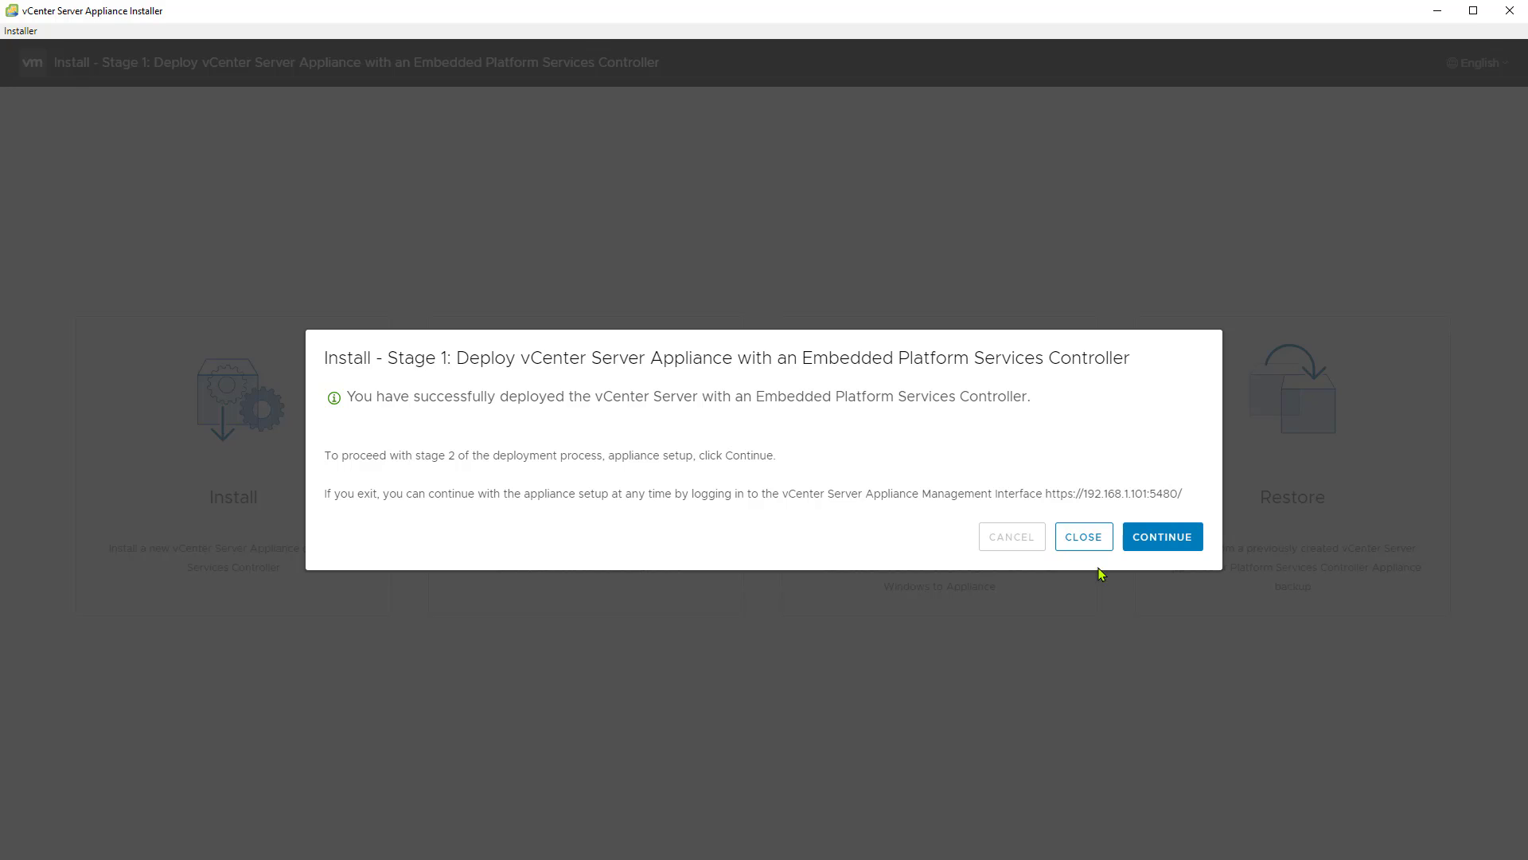
click(1173, 548)
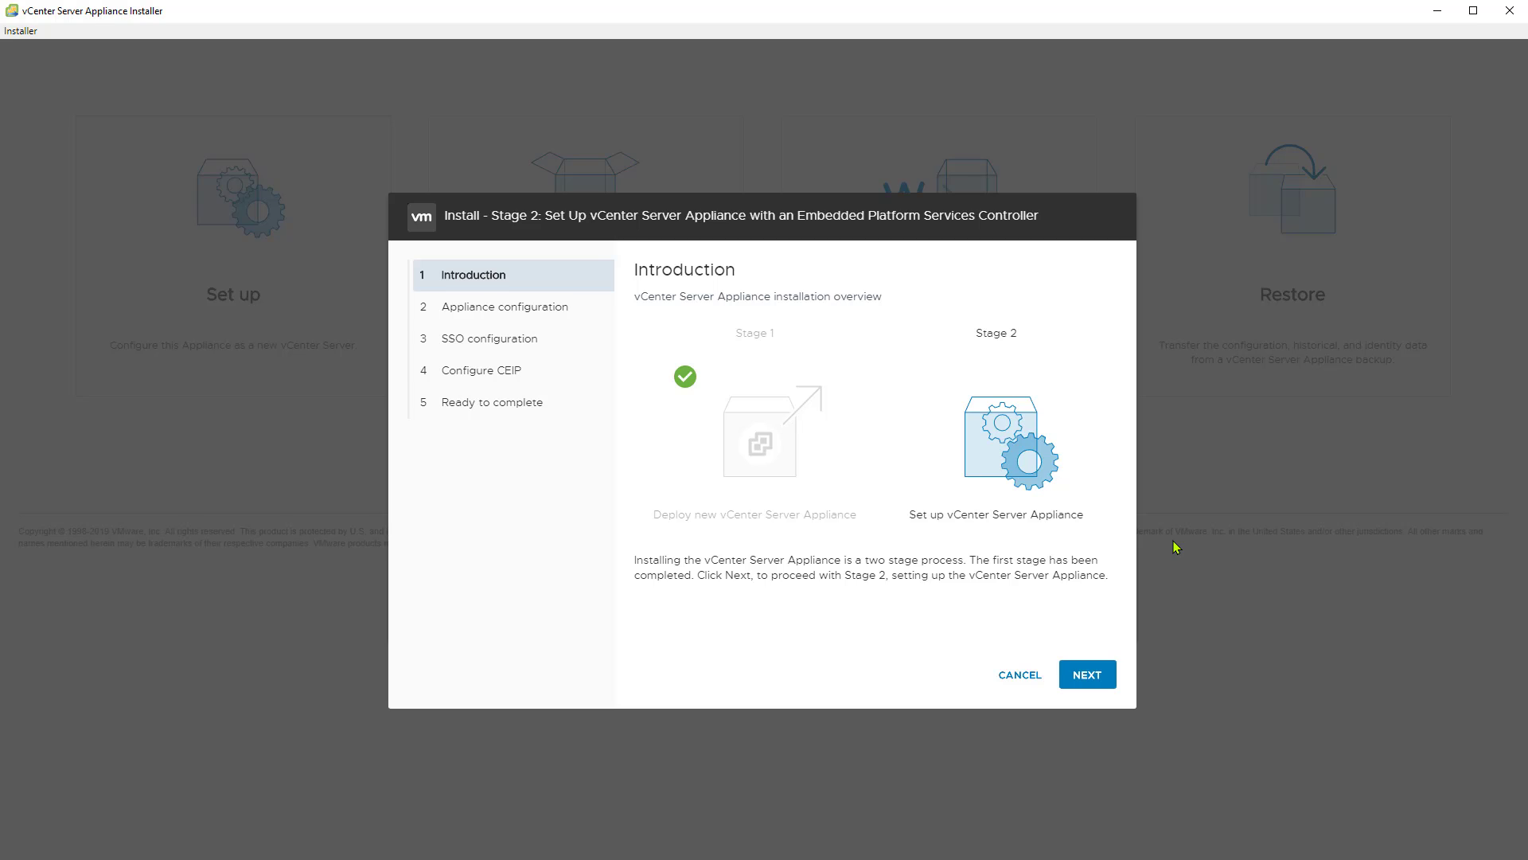
click(1087, 675)
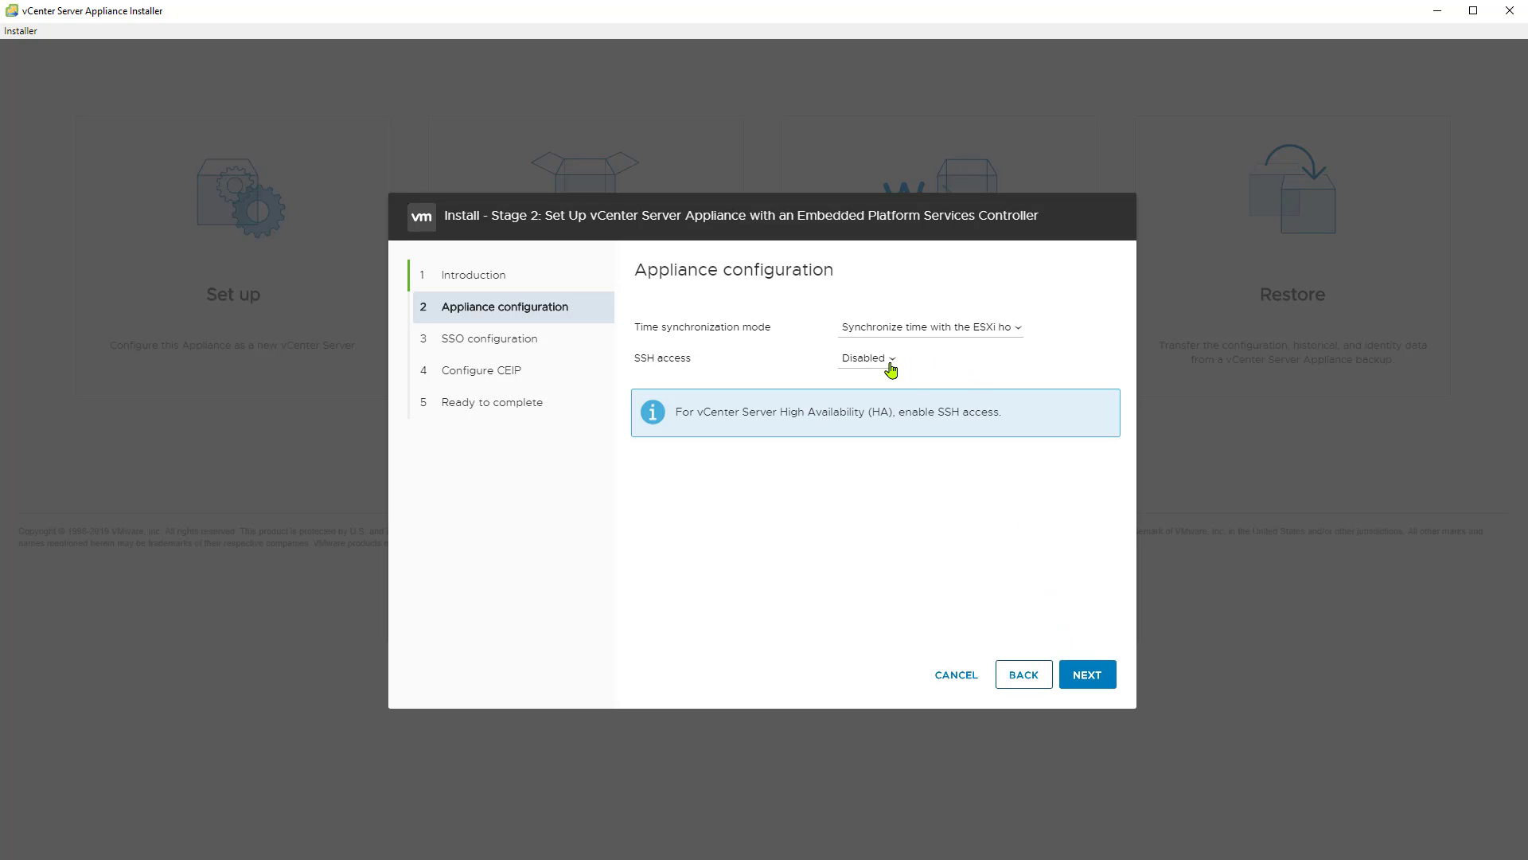
Step: Try synchronizing the appliance's time with NTP servers, and return to synchronizing with the ESXi host
click(985, 332)
click(986, 333)
click(988, 335)
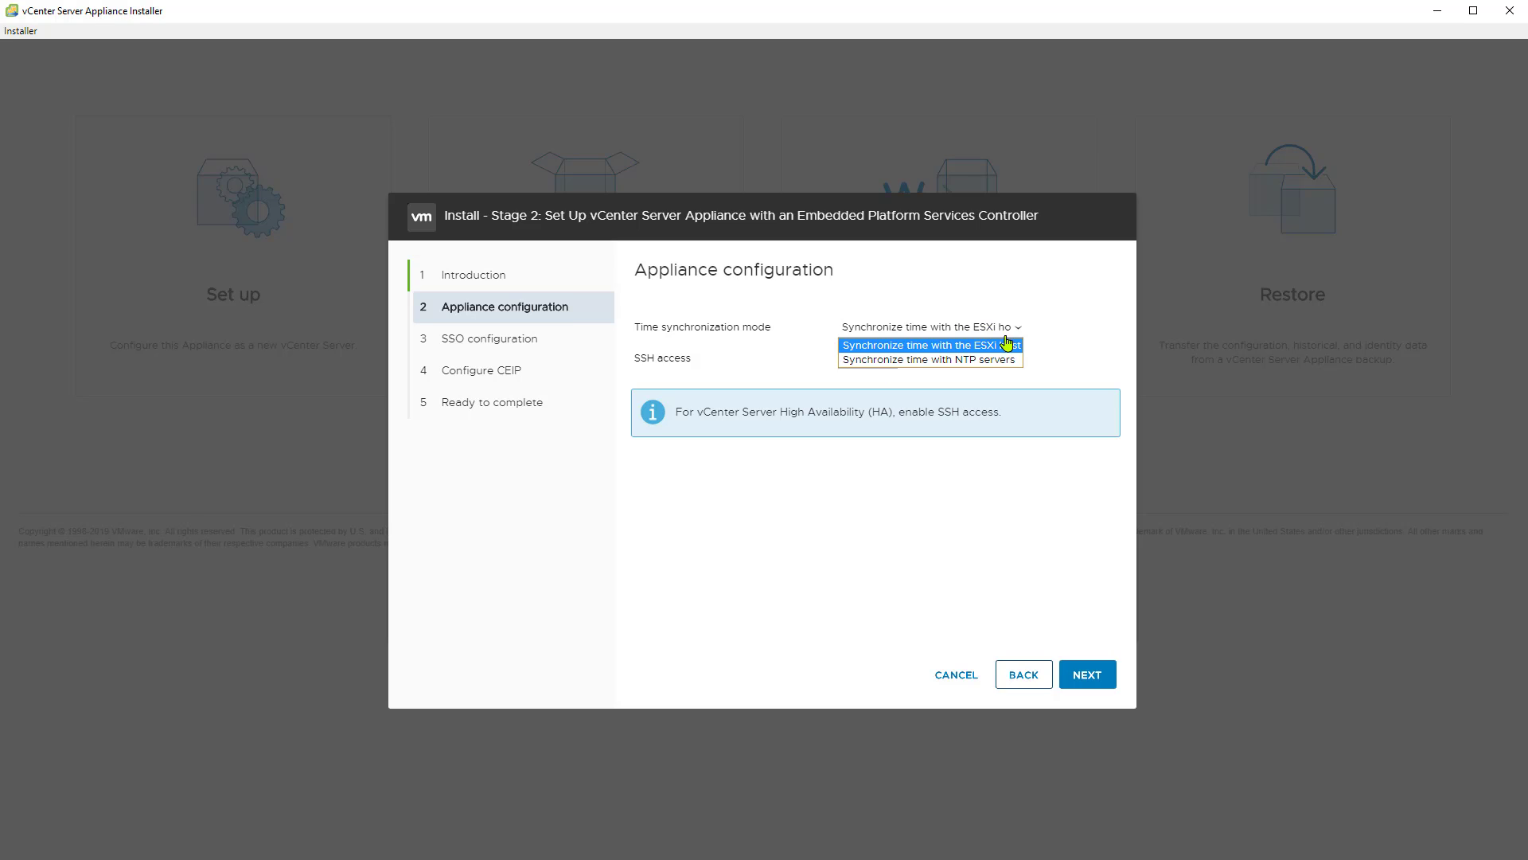
click(998, 359)
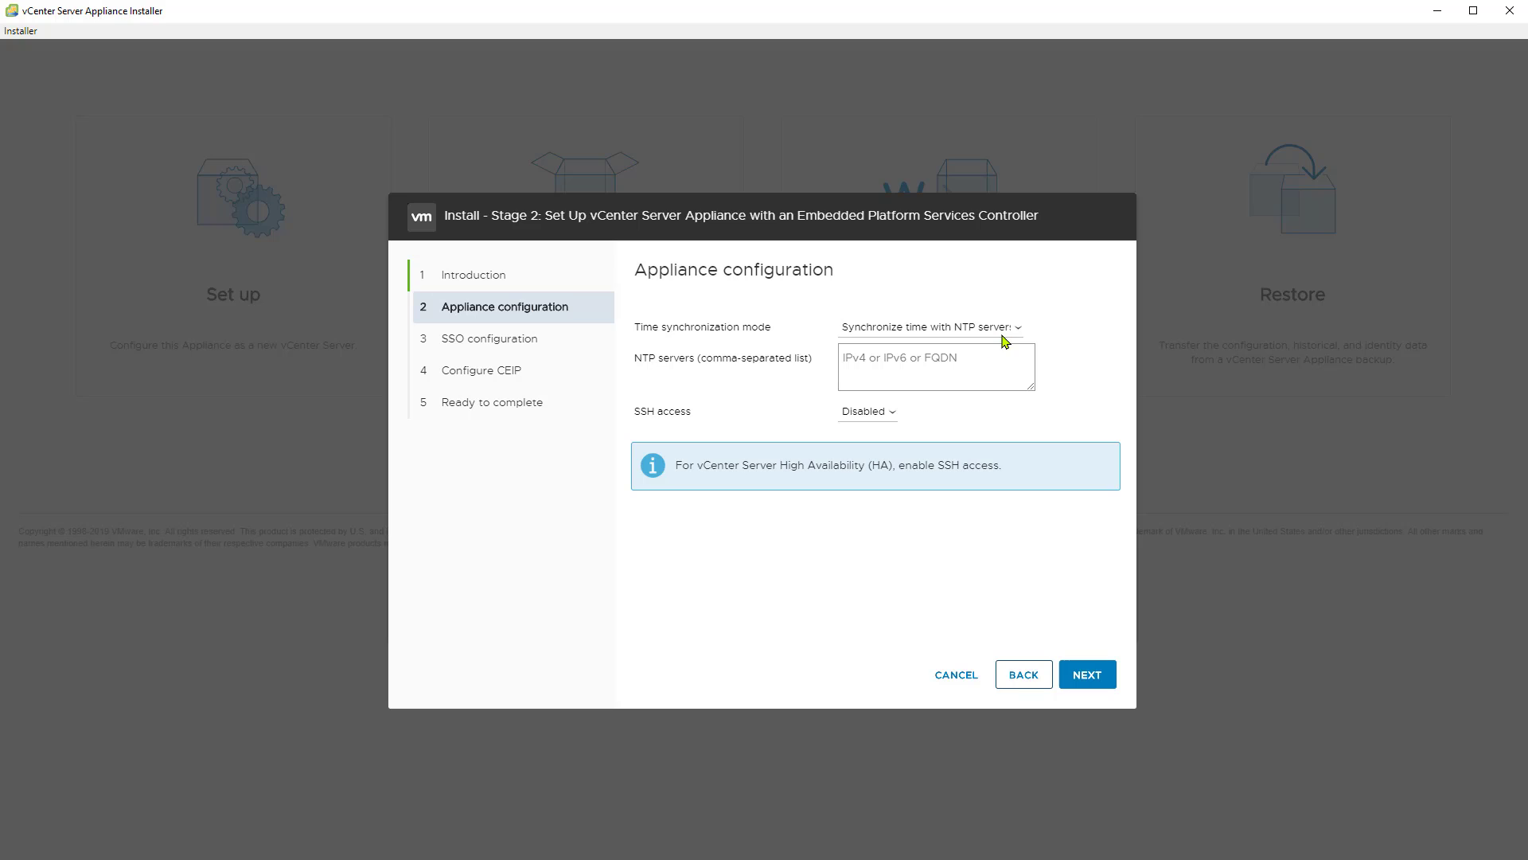
click(999, 331)
click(1000, 346)
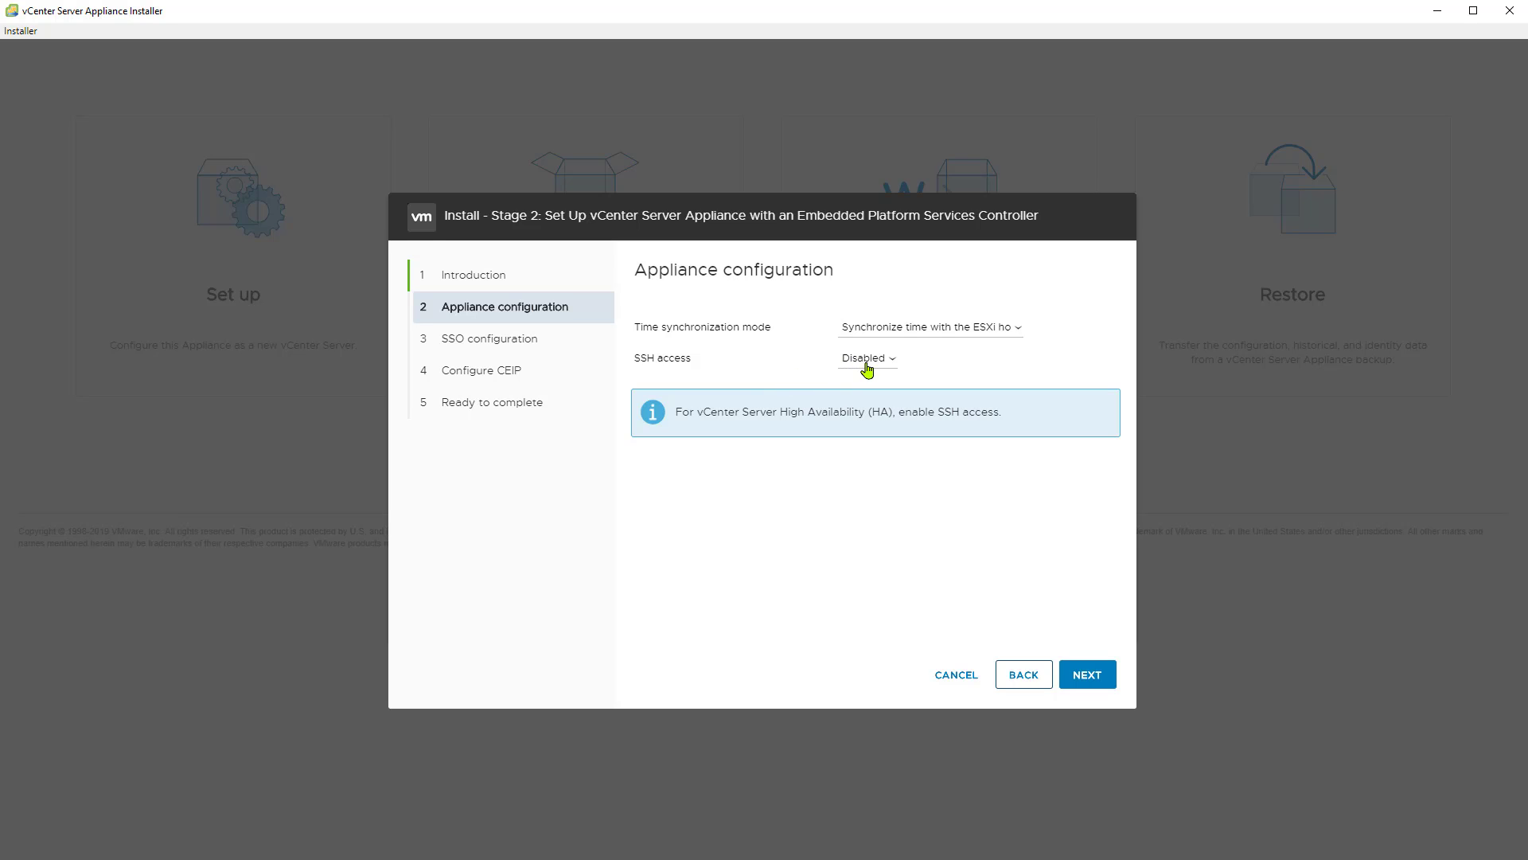
Step: Keep SSH access disabled and name the new Single Sign-On domain vsphere.local
click(1086, 675)
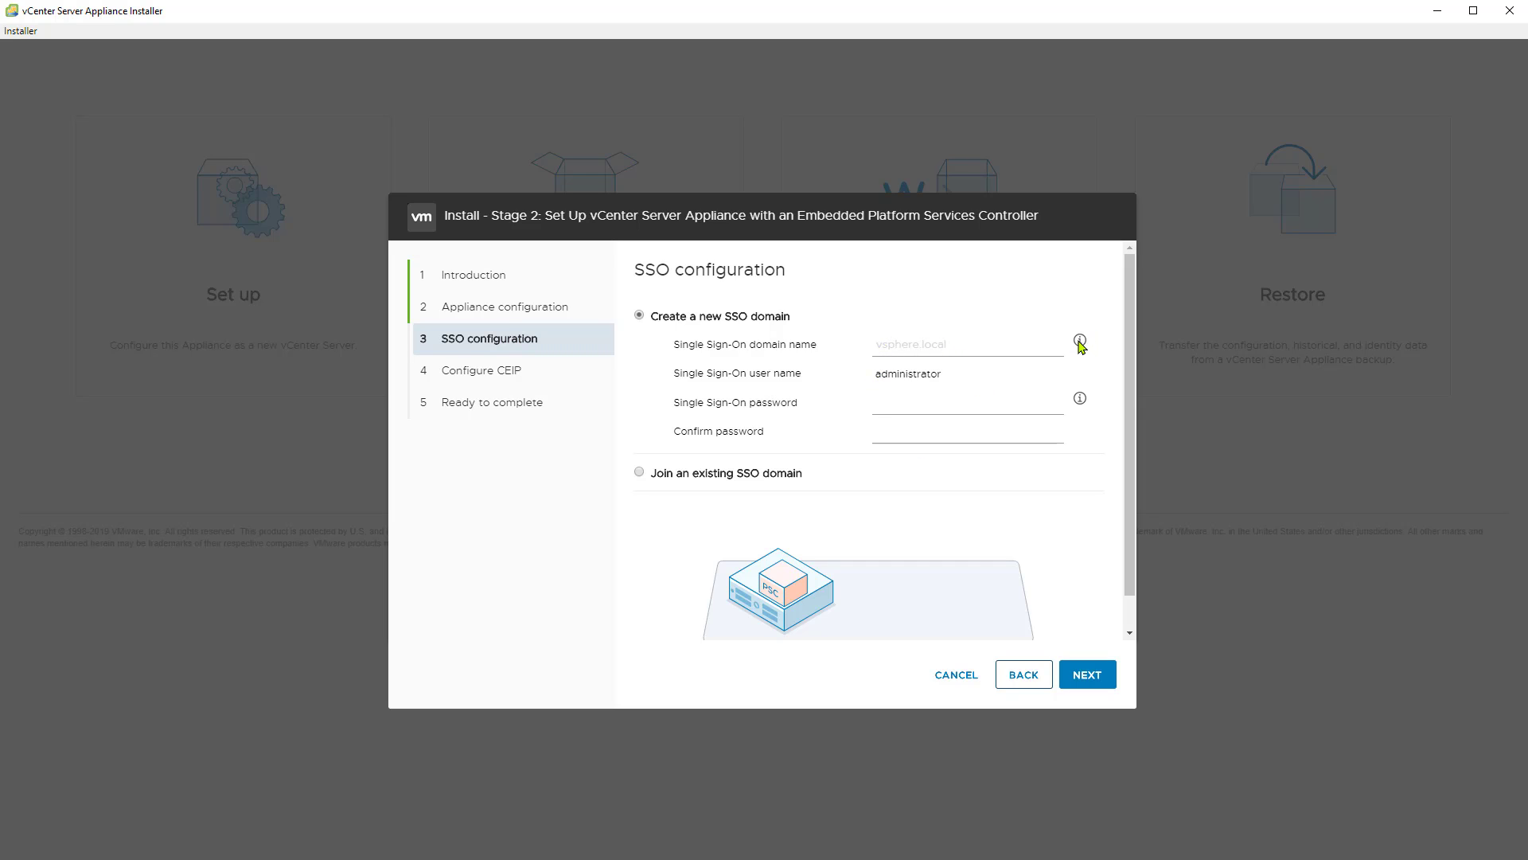
text(vsher)
key(BackSpace)
key(BackSpace)
key(BackSpace)
text(vsphere.loca)
Step: Enter and confirm the Single Sign-On administrator password, and save the SSO configuration
text(VMware1!)
key(Tab)
text(VMwa)
key(BackSpace)
key(BackSpace)
text(VMware1!)
click(1085, 677)
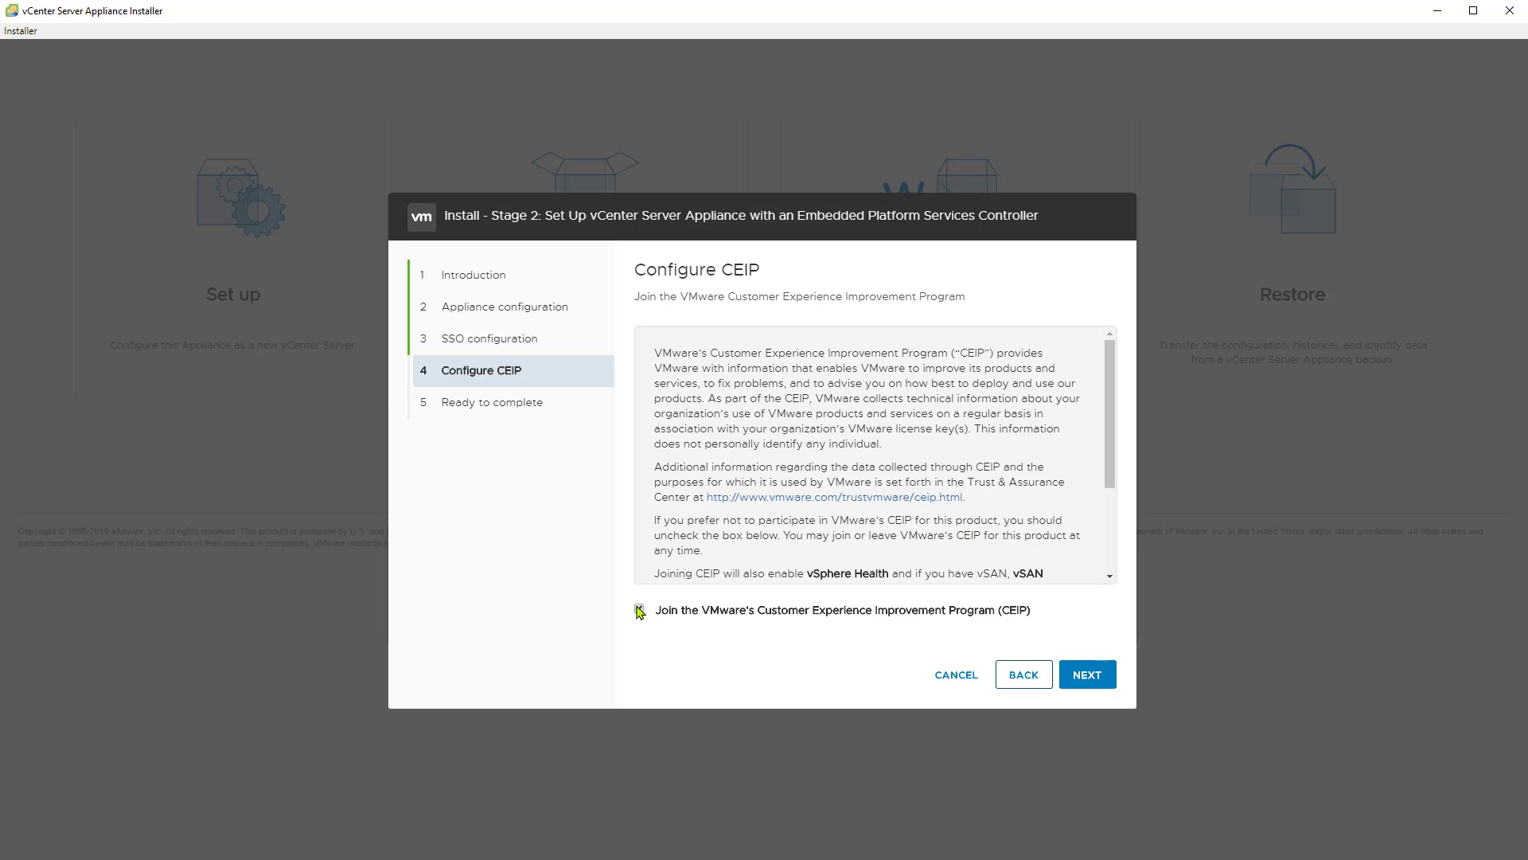
Step: Opt out of the Customer Experience Improvement Program, review the settings, and start the stage 2 installation
click(639, 610)
click(1087, 674)
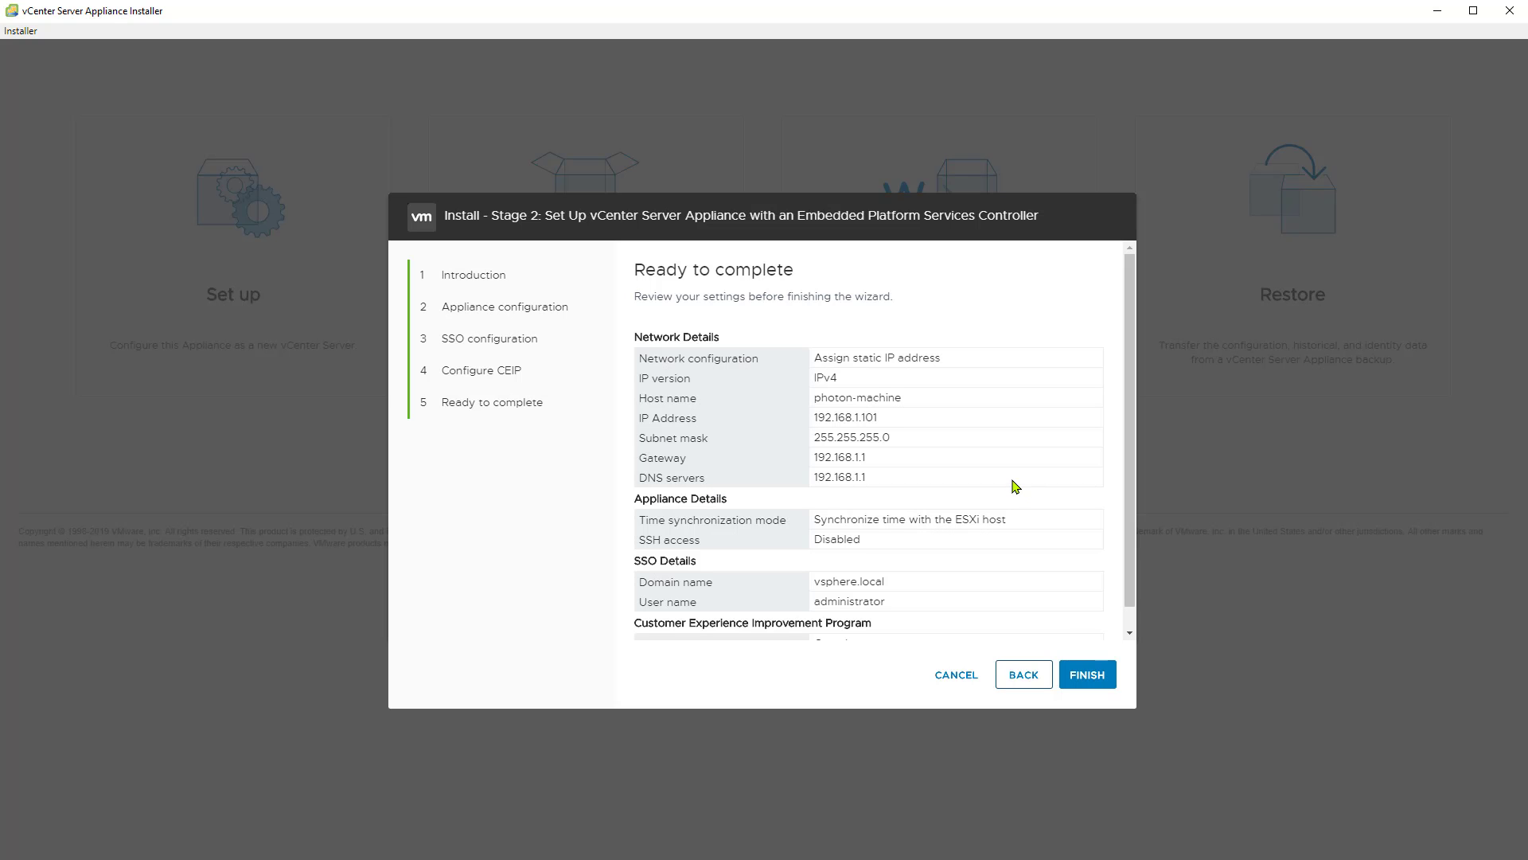
scroll(1013, 484, down, 1)
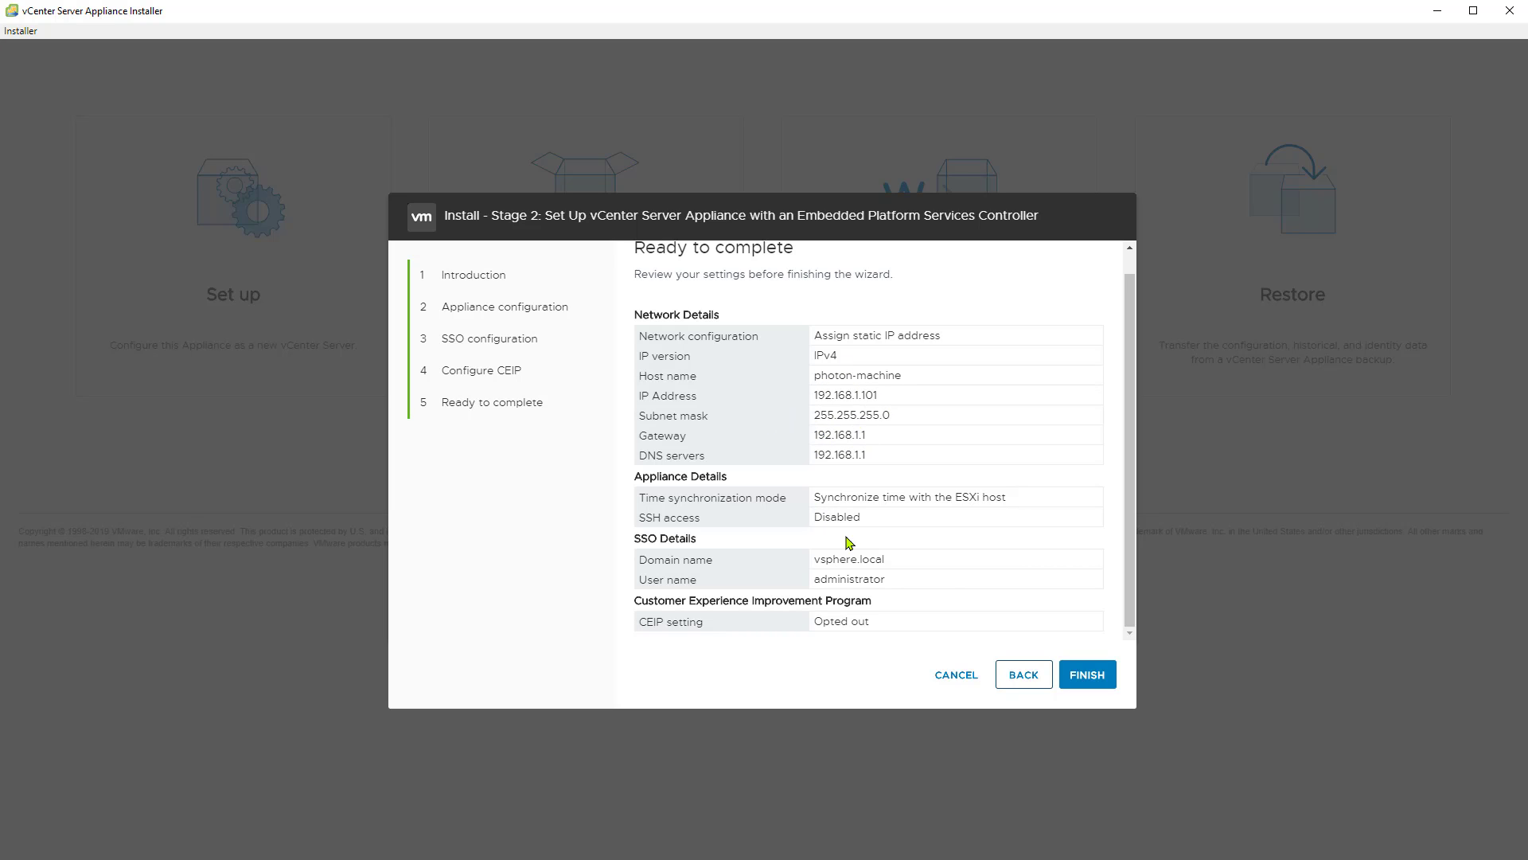
click(1089, 675)
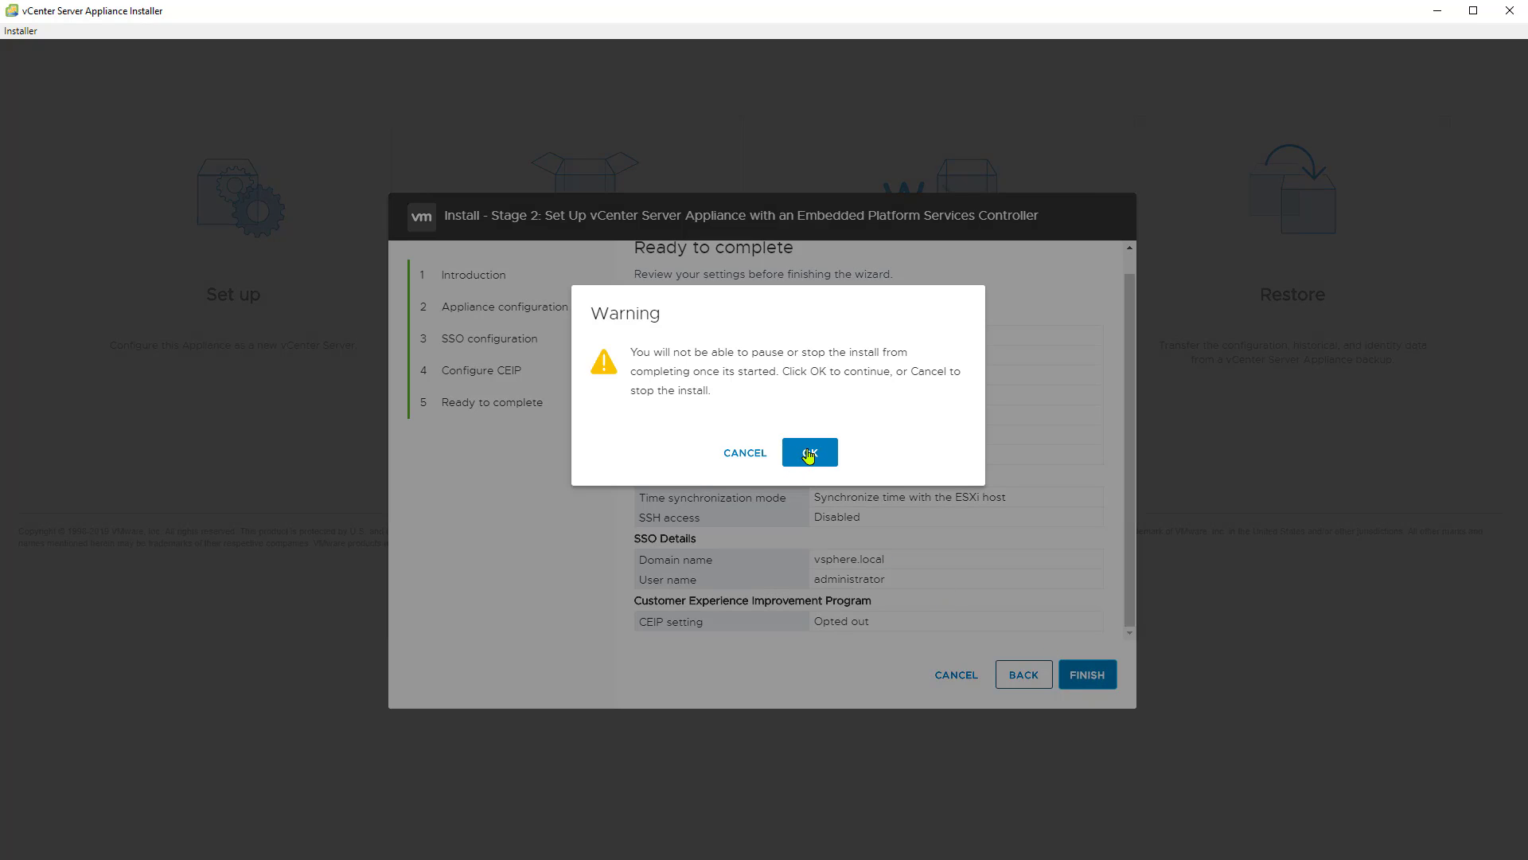
click(809, 453)
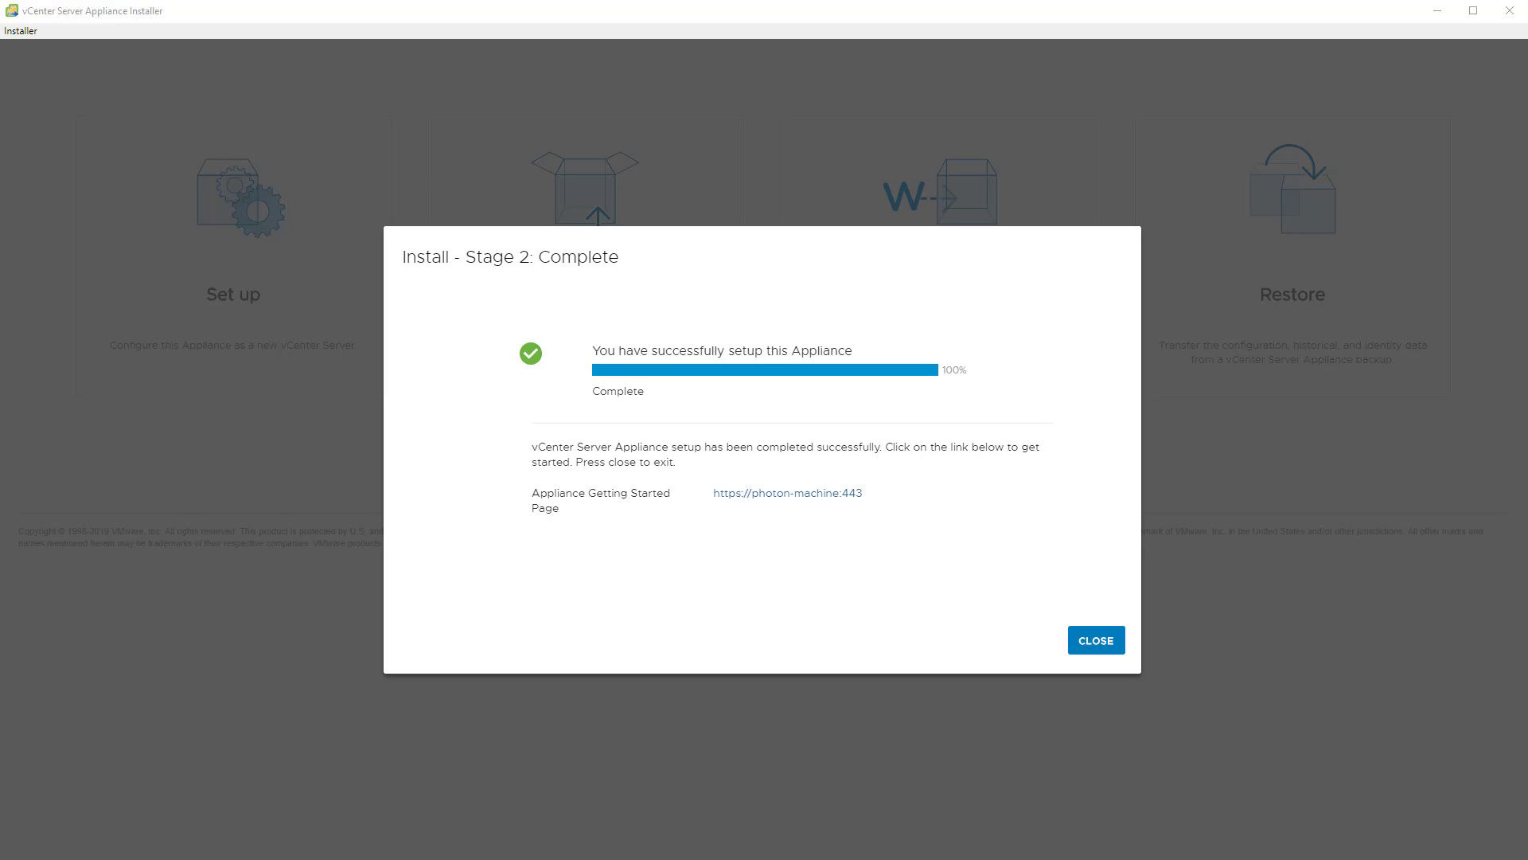
Step: Close the completed stage 2 setup
drag(872, 493, 715, 492)
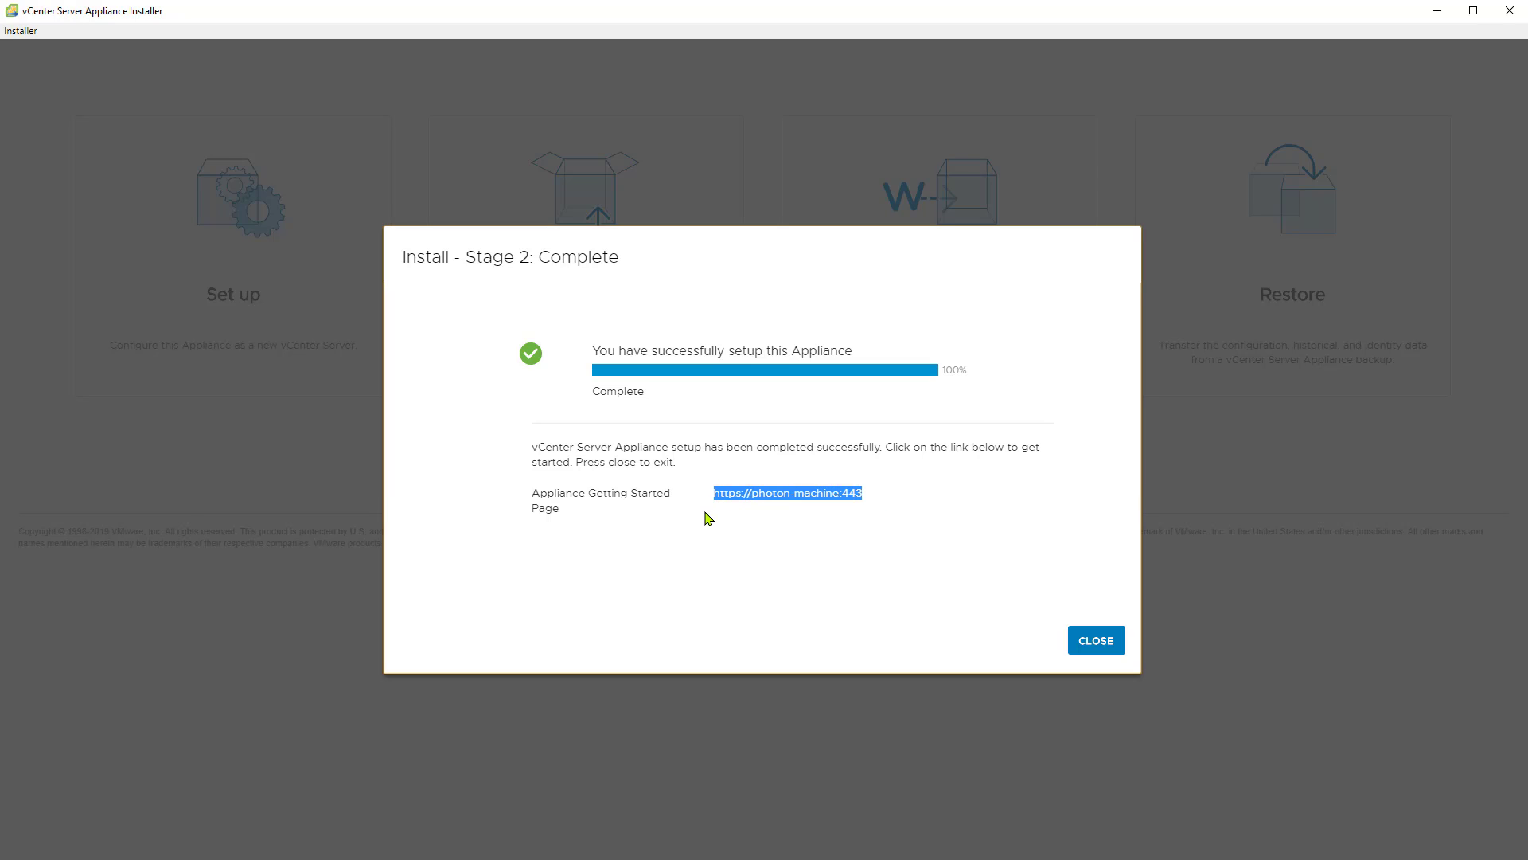
click(788, 530)
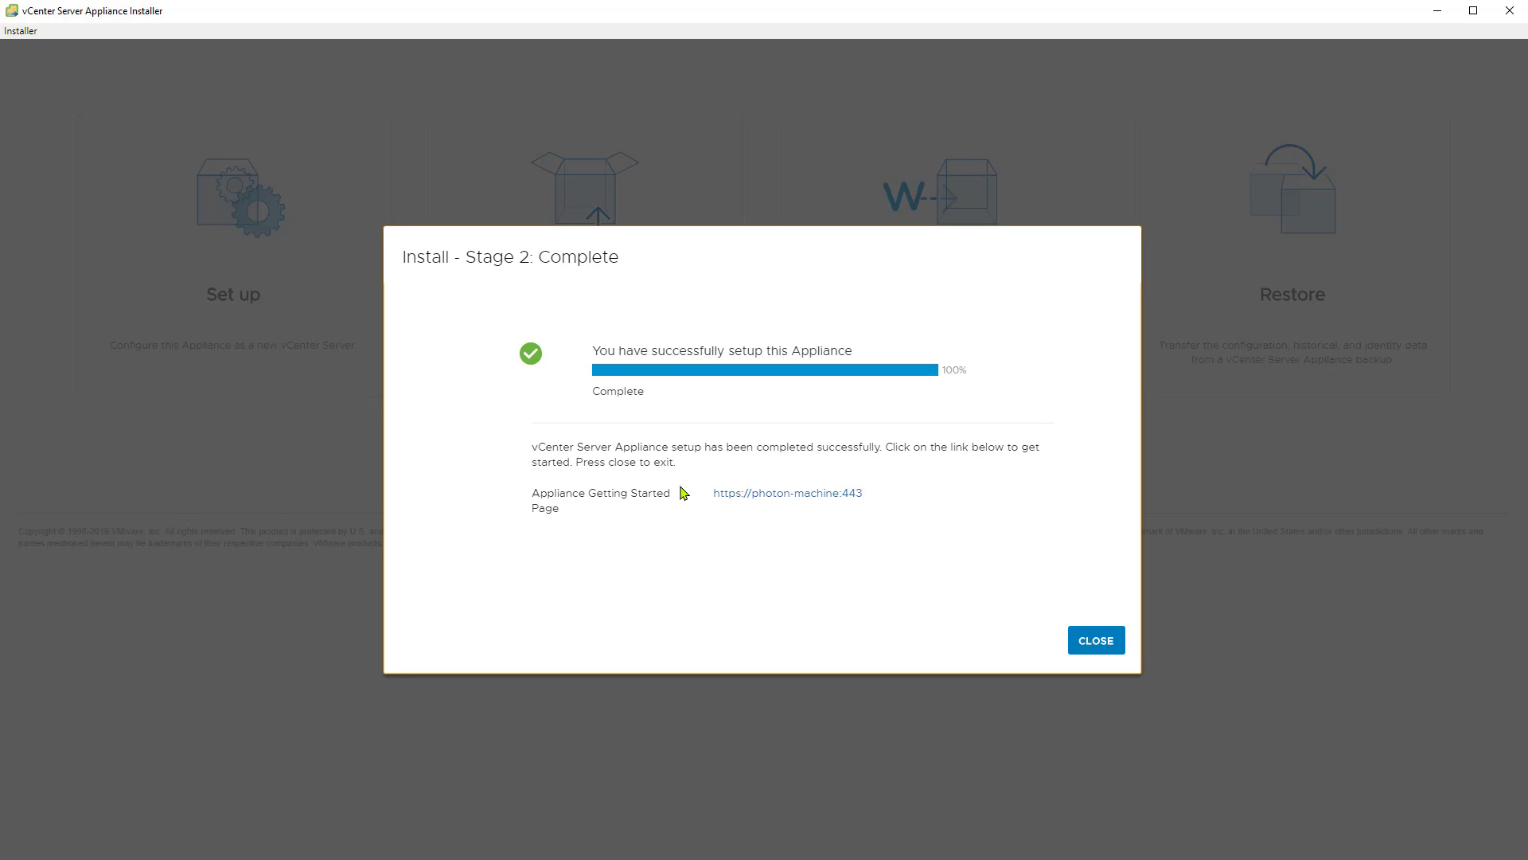
click(1087, 641)
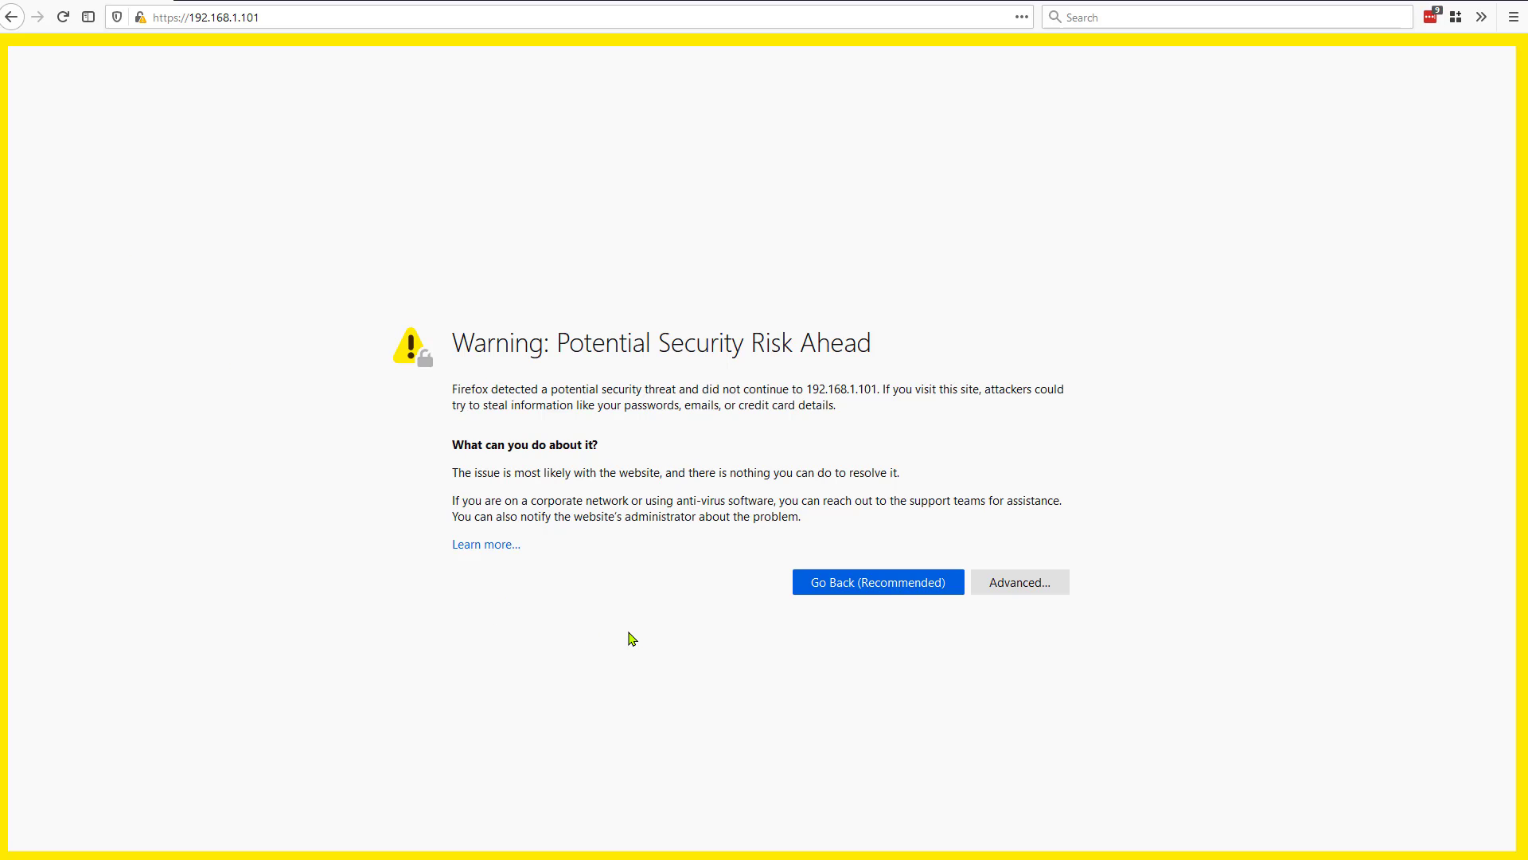
click(1027, 585)
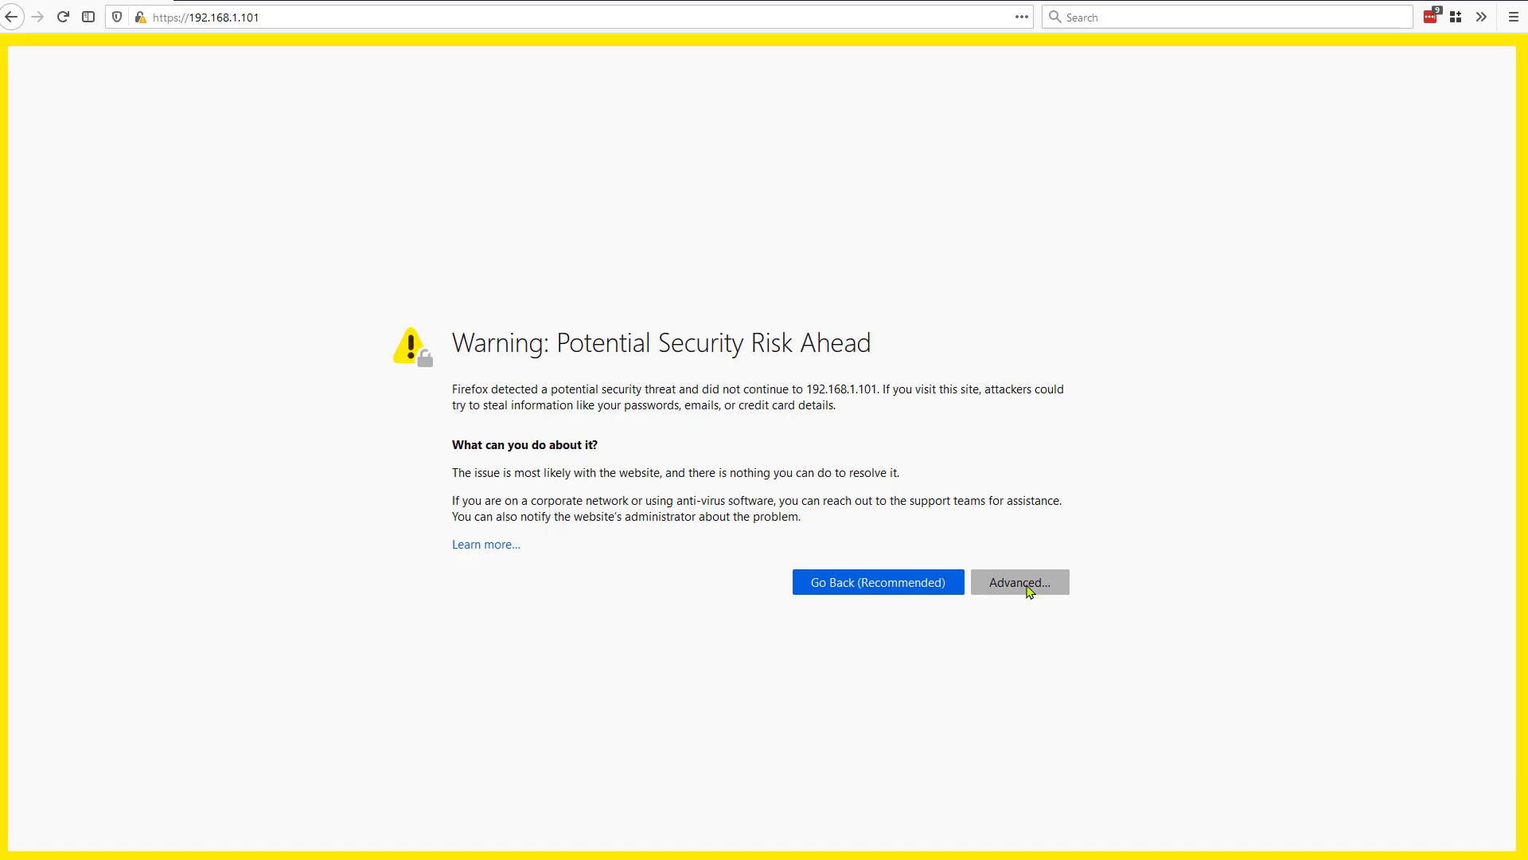
scroll(667, 499, down, 2)
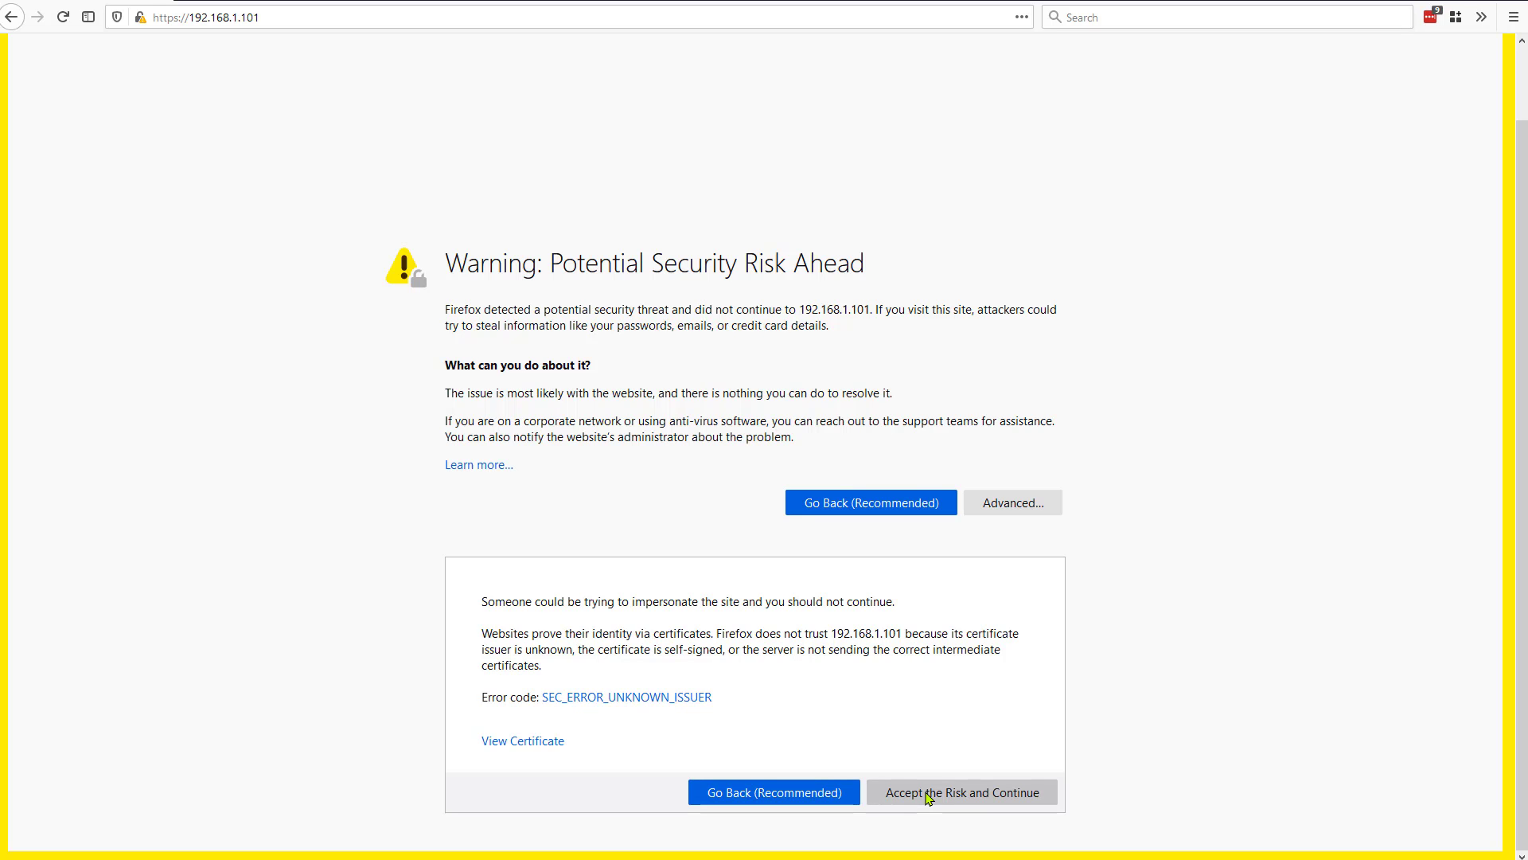
click(927, 796)
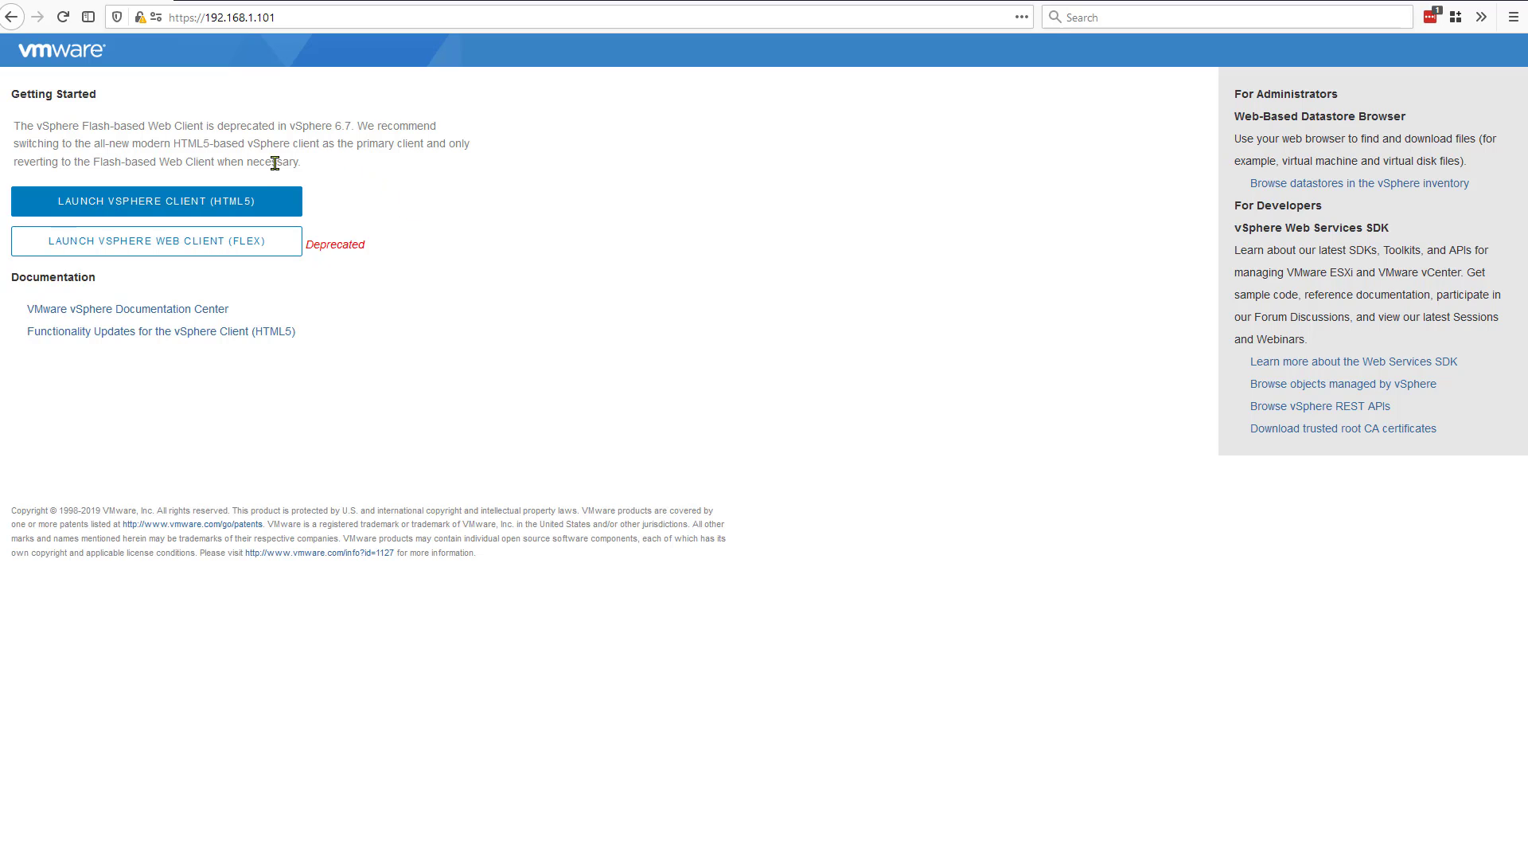
Step: Log in to the HTML5 vSphere Client as the Single Sign-On administrator and dismiss the expiring-licenses banner
click(254, 198)
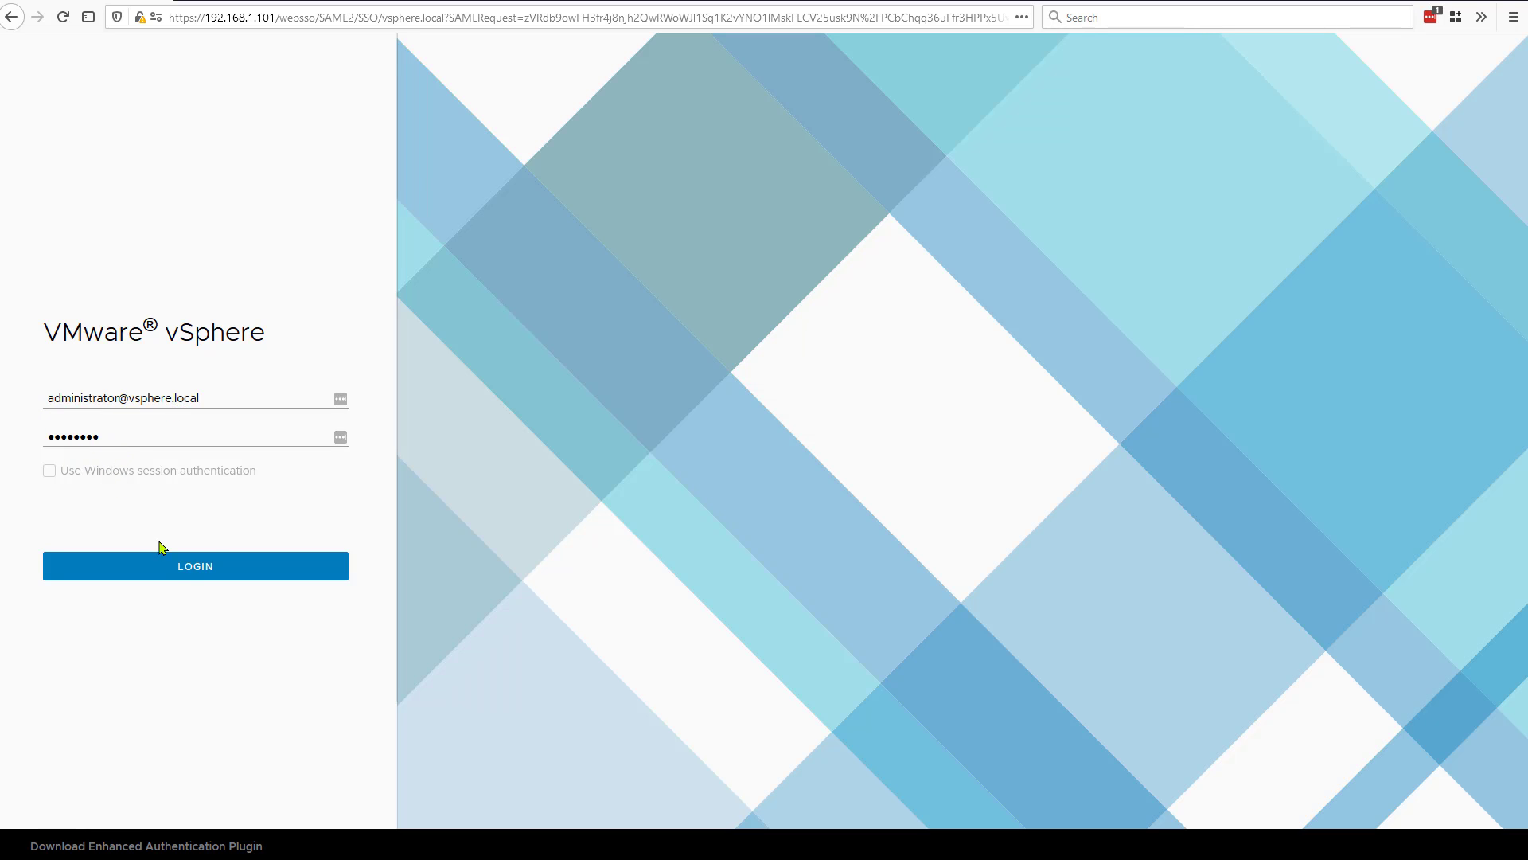
click(194, 568)
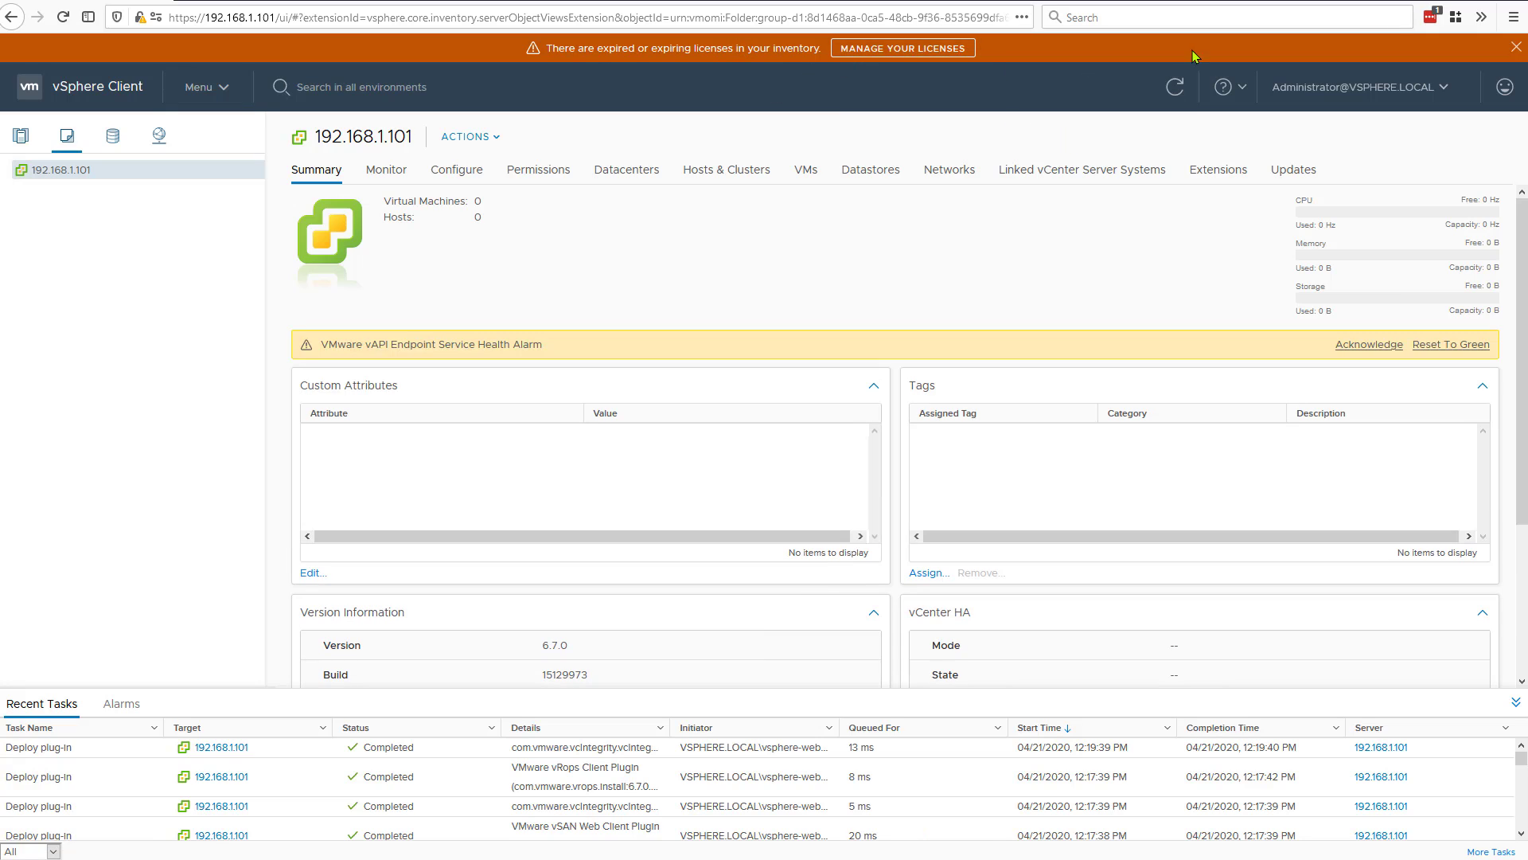
click(1516, 48)
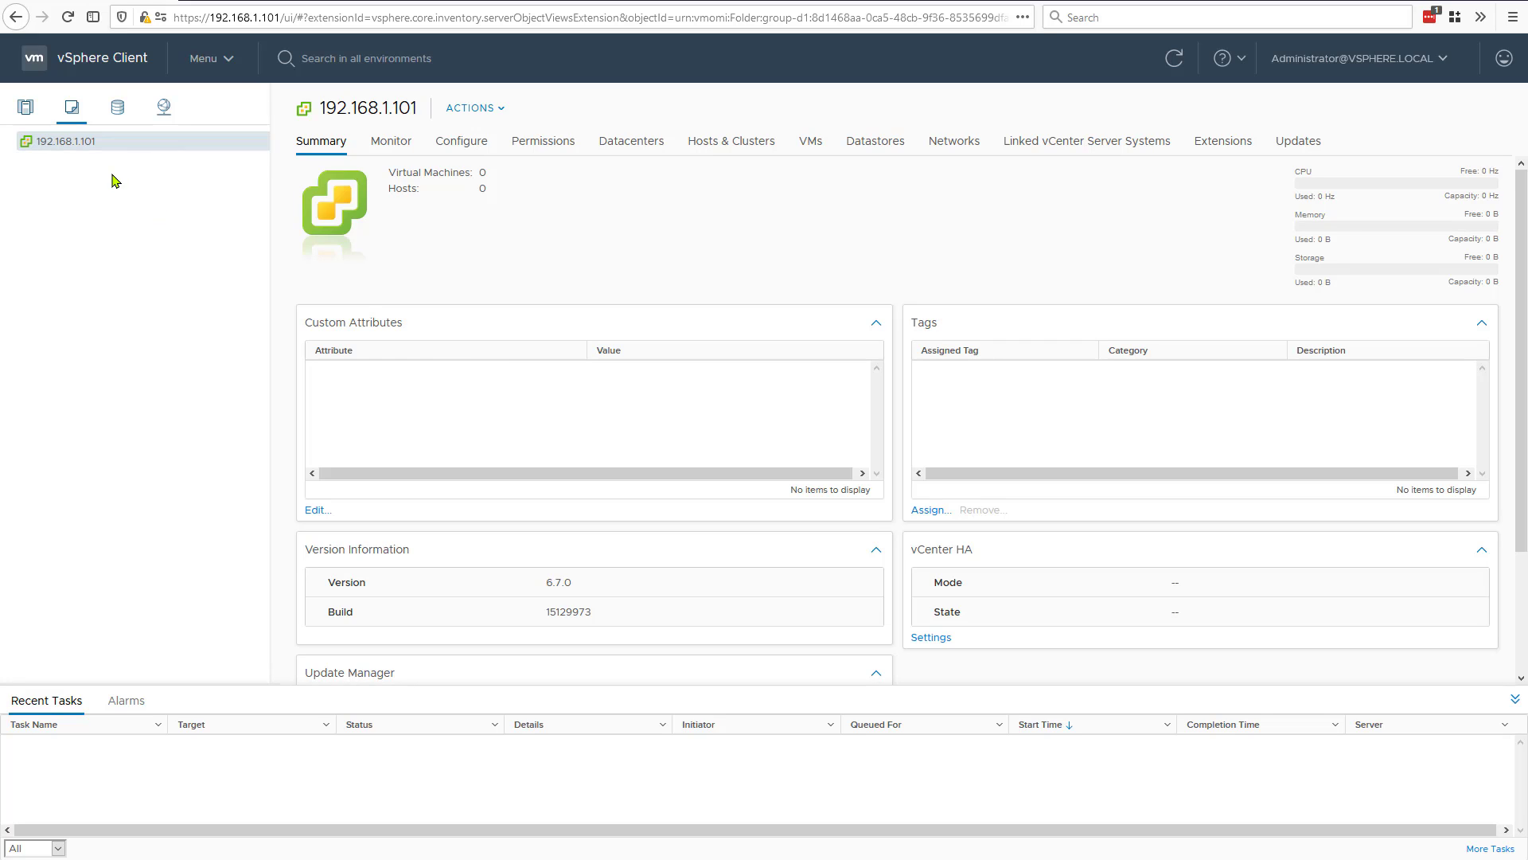
Step: Create a new datacenter named Datacenter under the vCenter Server 192.168.1.101
right_click(66, 145)
click(97, 180)
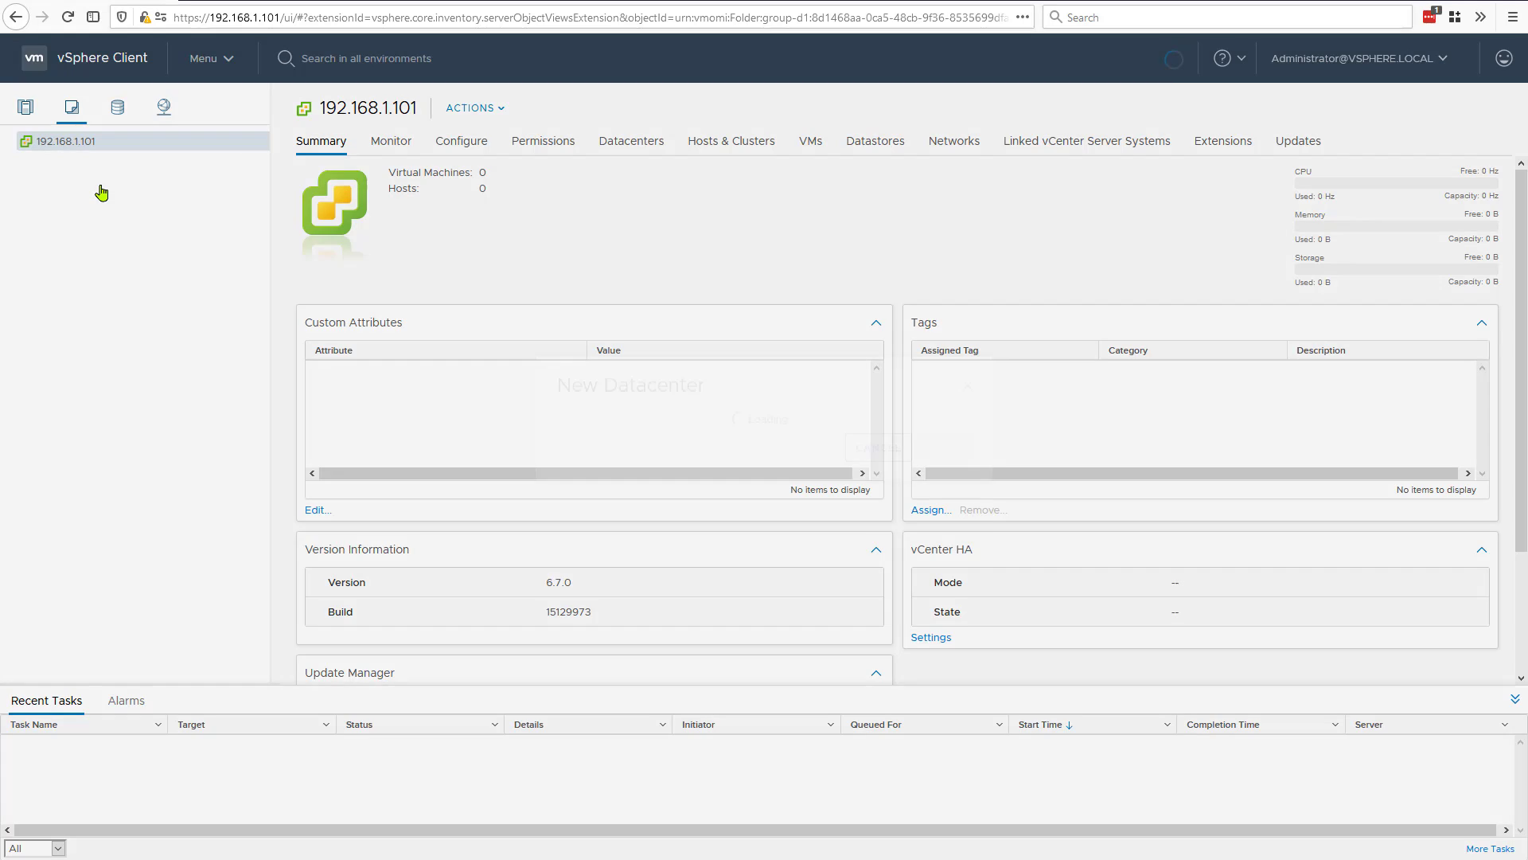
key(ctrl+a)
key(BackSpace)
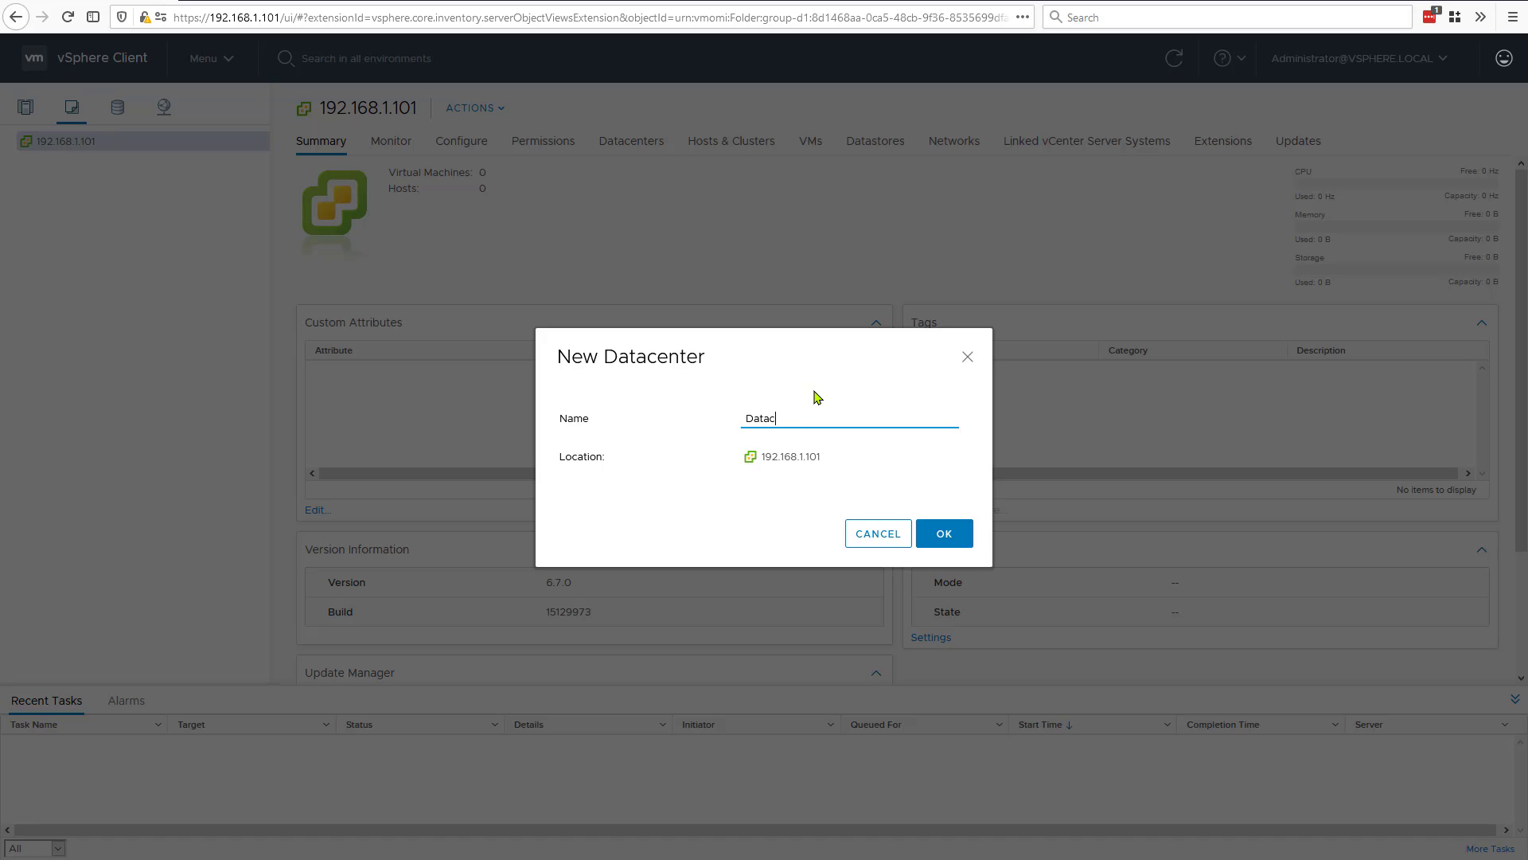
text(ter)
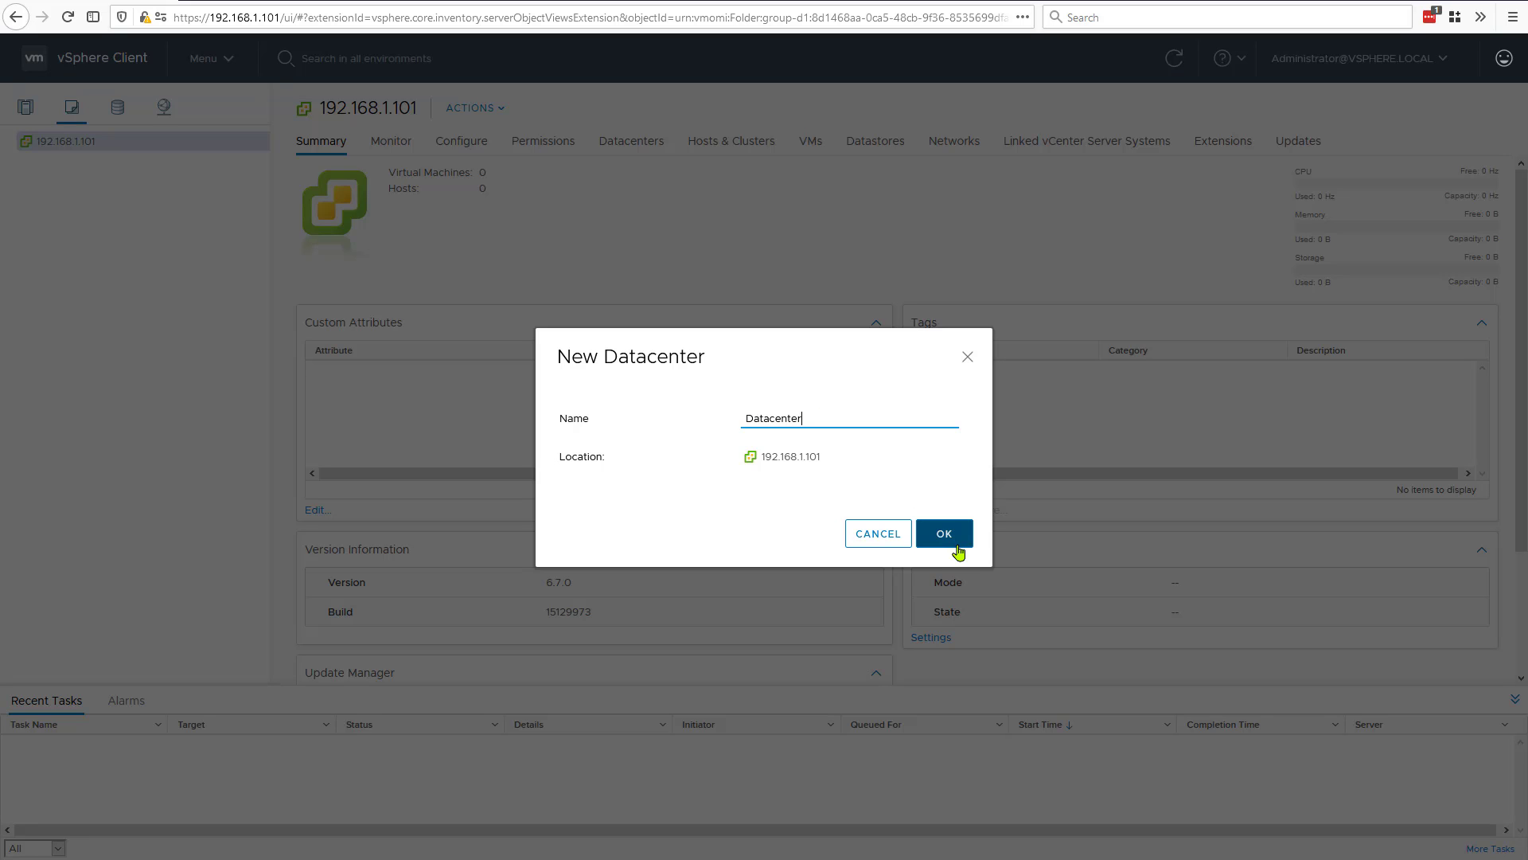
click(948, 539)
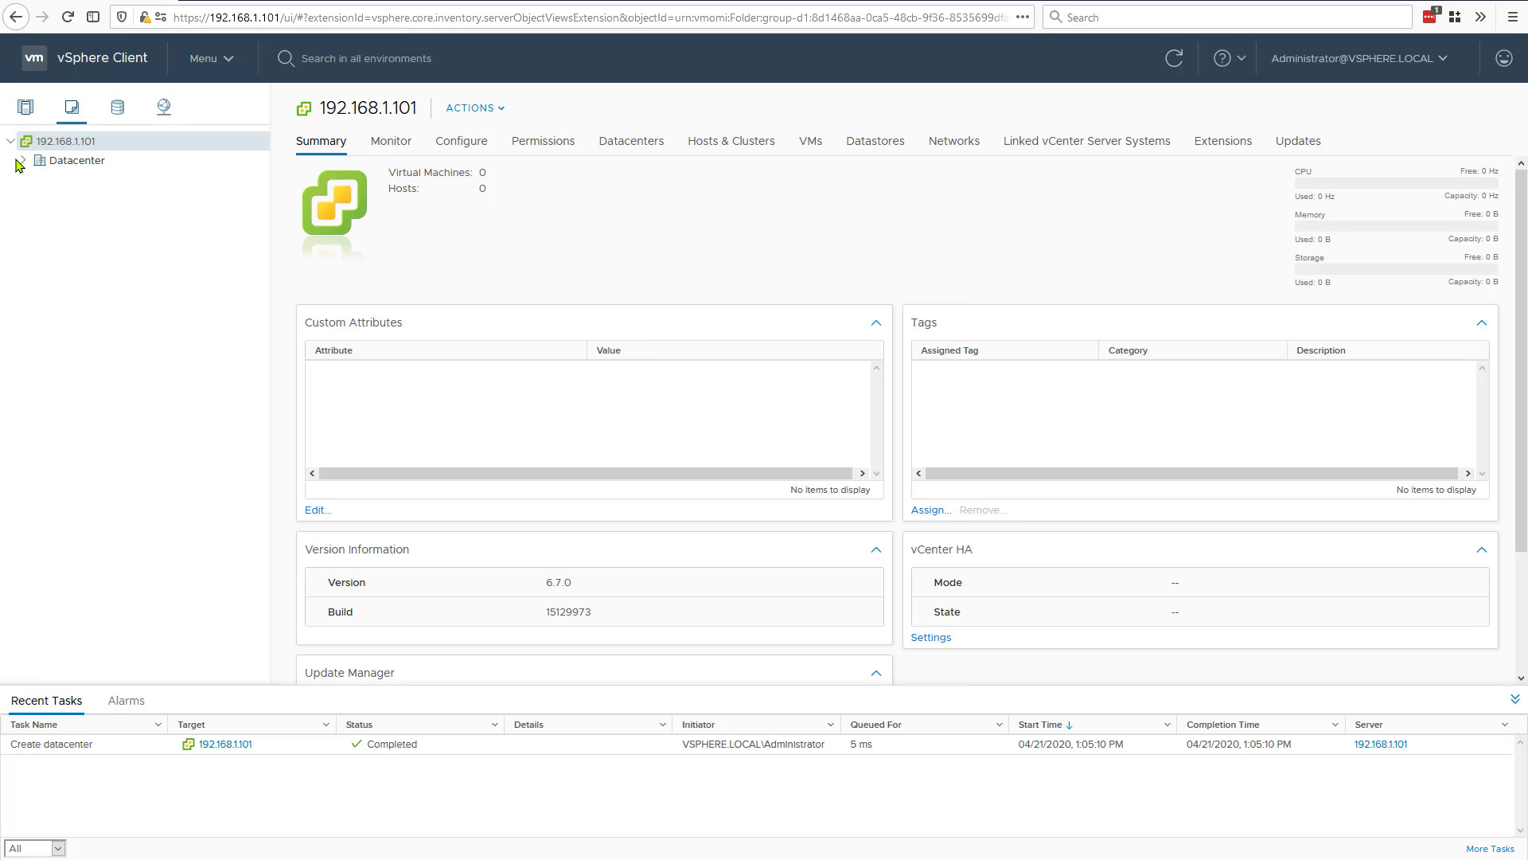
Step: Start adding a host to Datacenter with the IP address 192.168.1.100
click(64, 163)
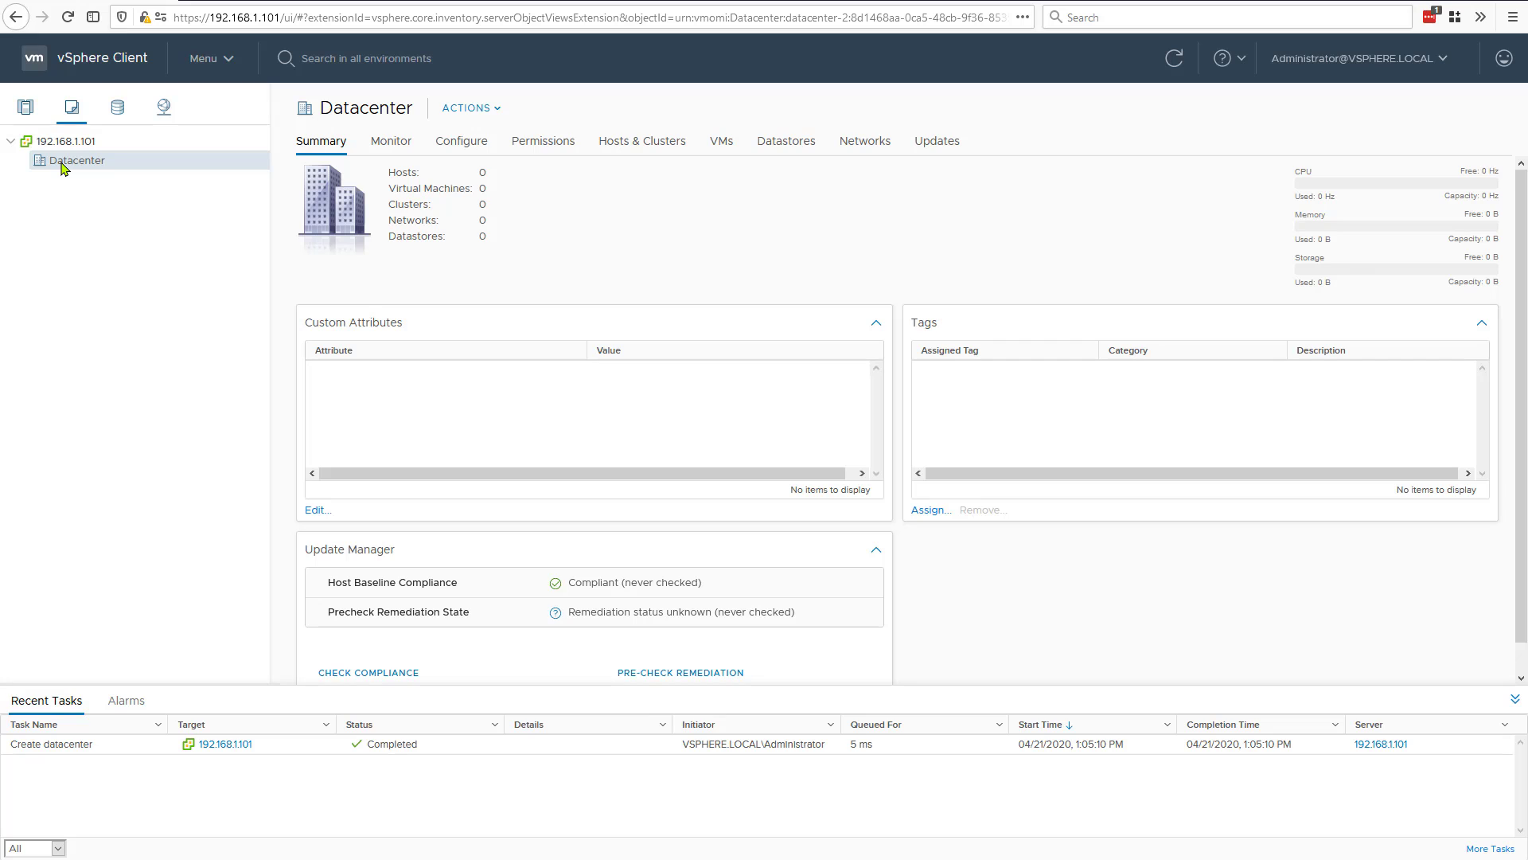
right_click(63, 168)
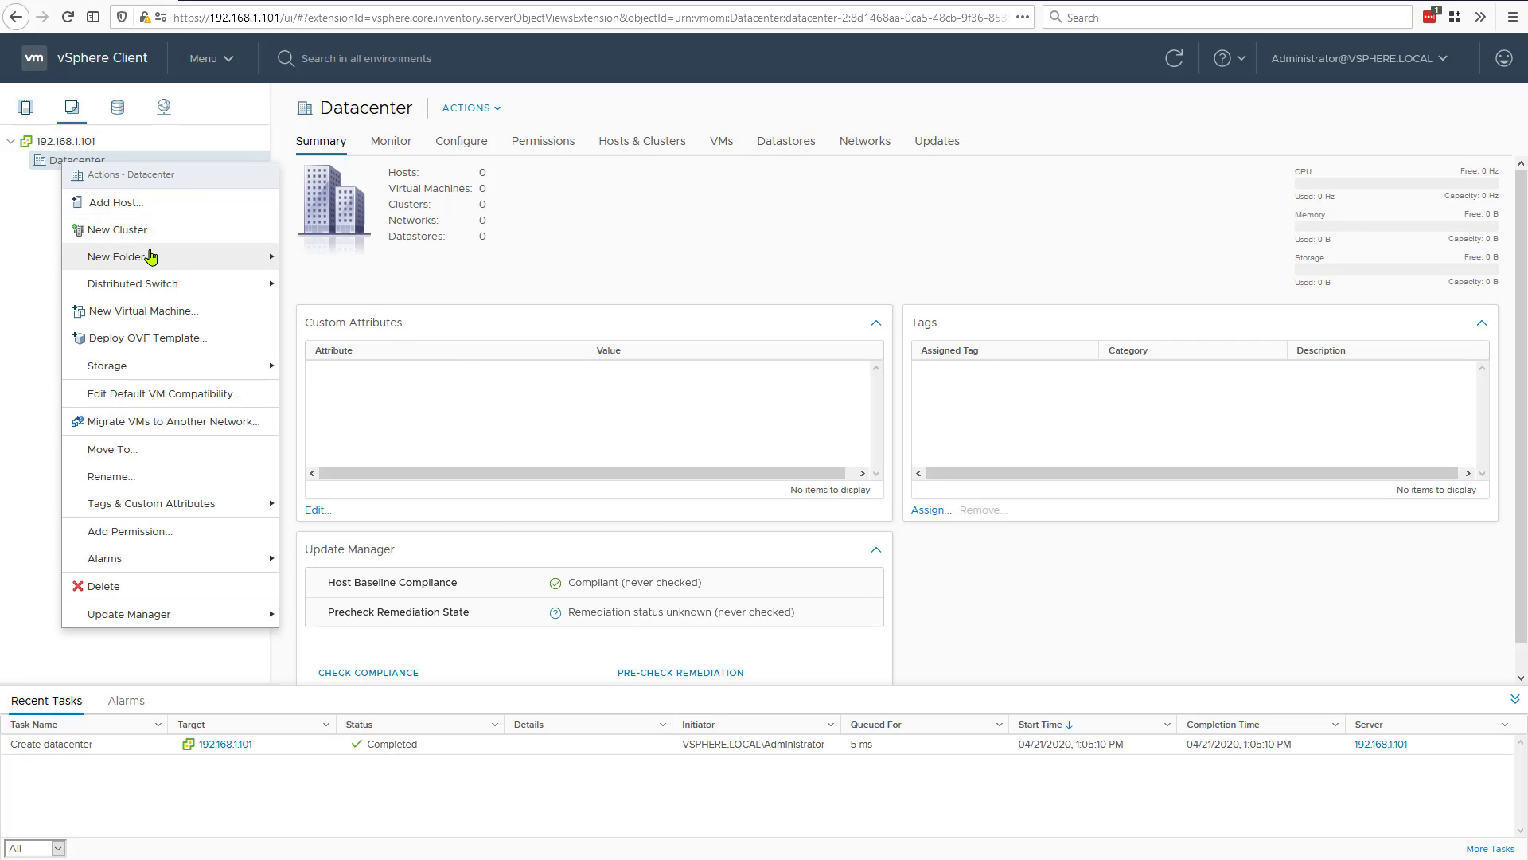
mouse_move(152, 257)
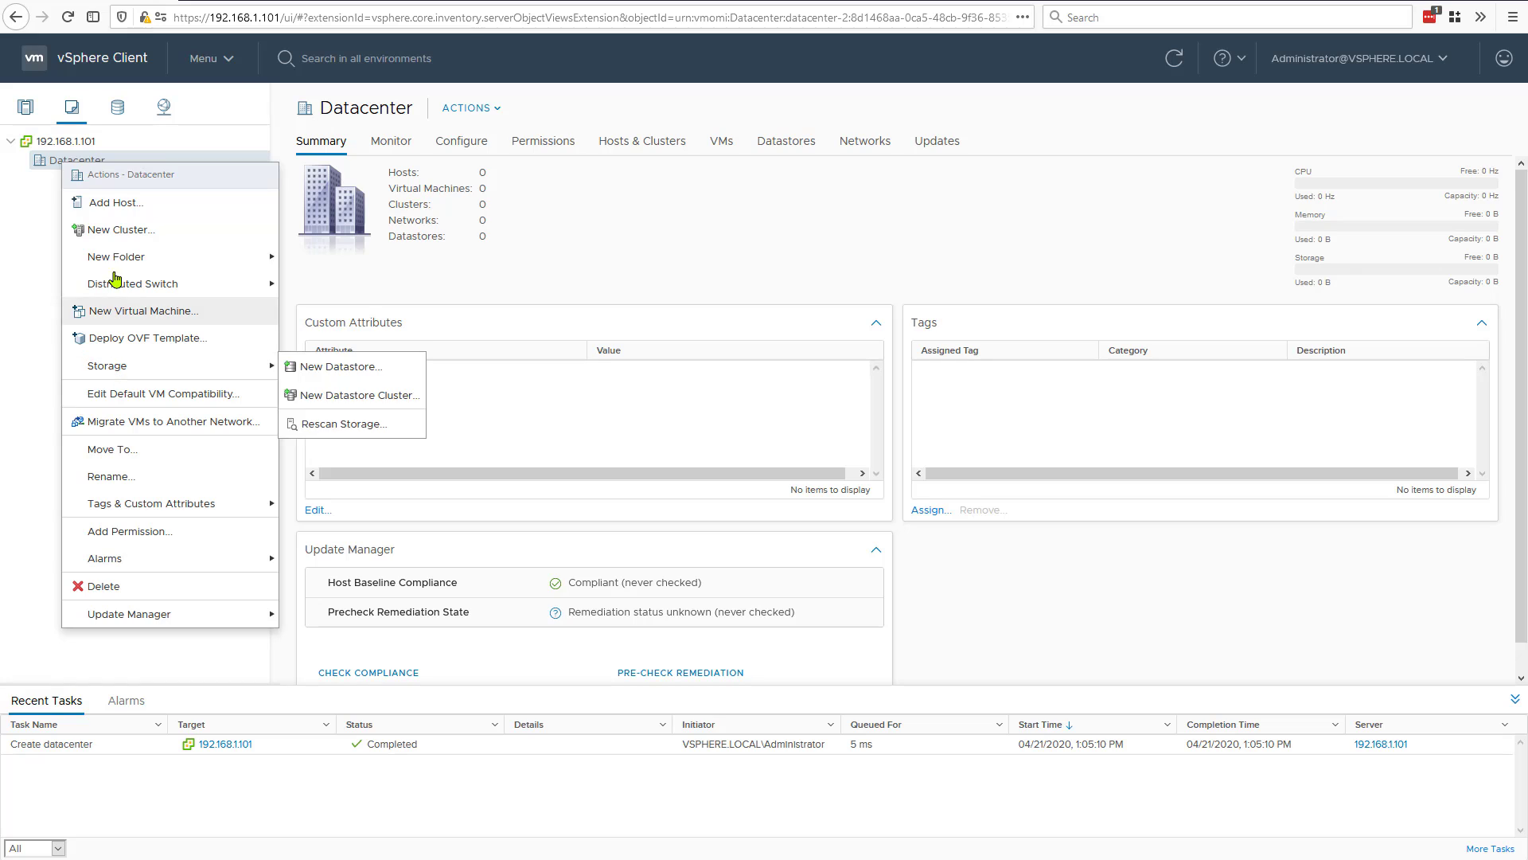
click(110, 210)
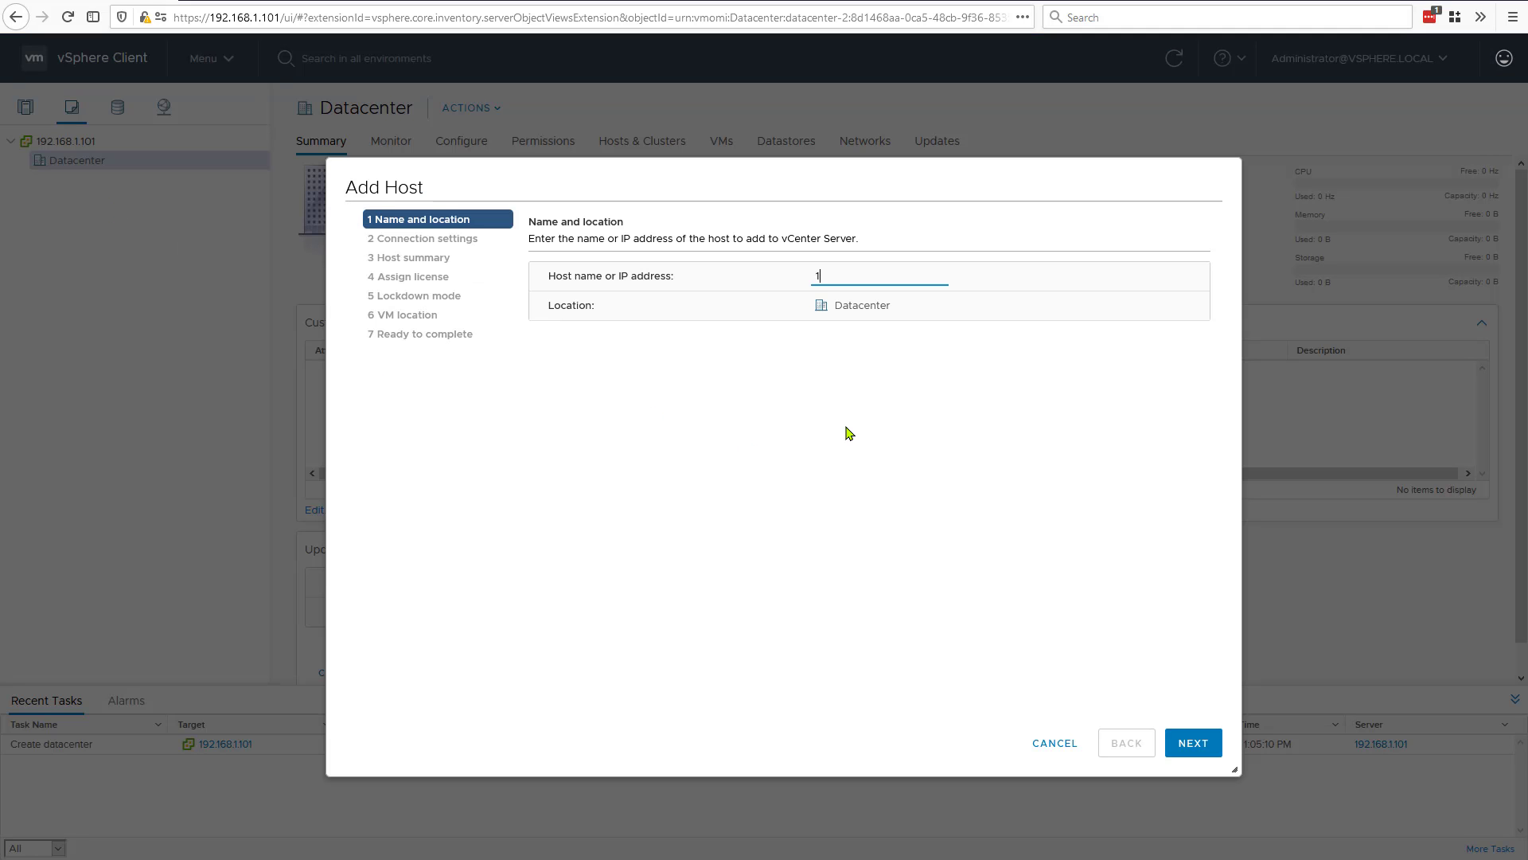
text(192.168.1.100)
click(1193, 744)
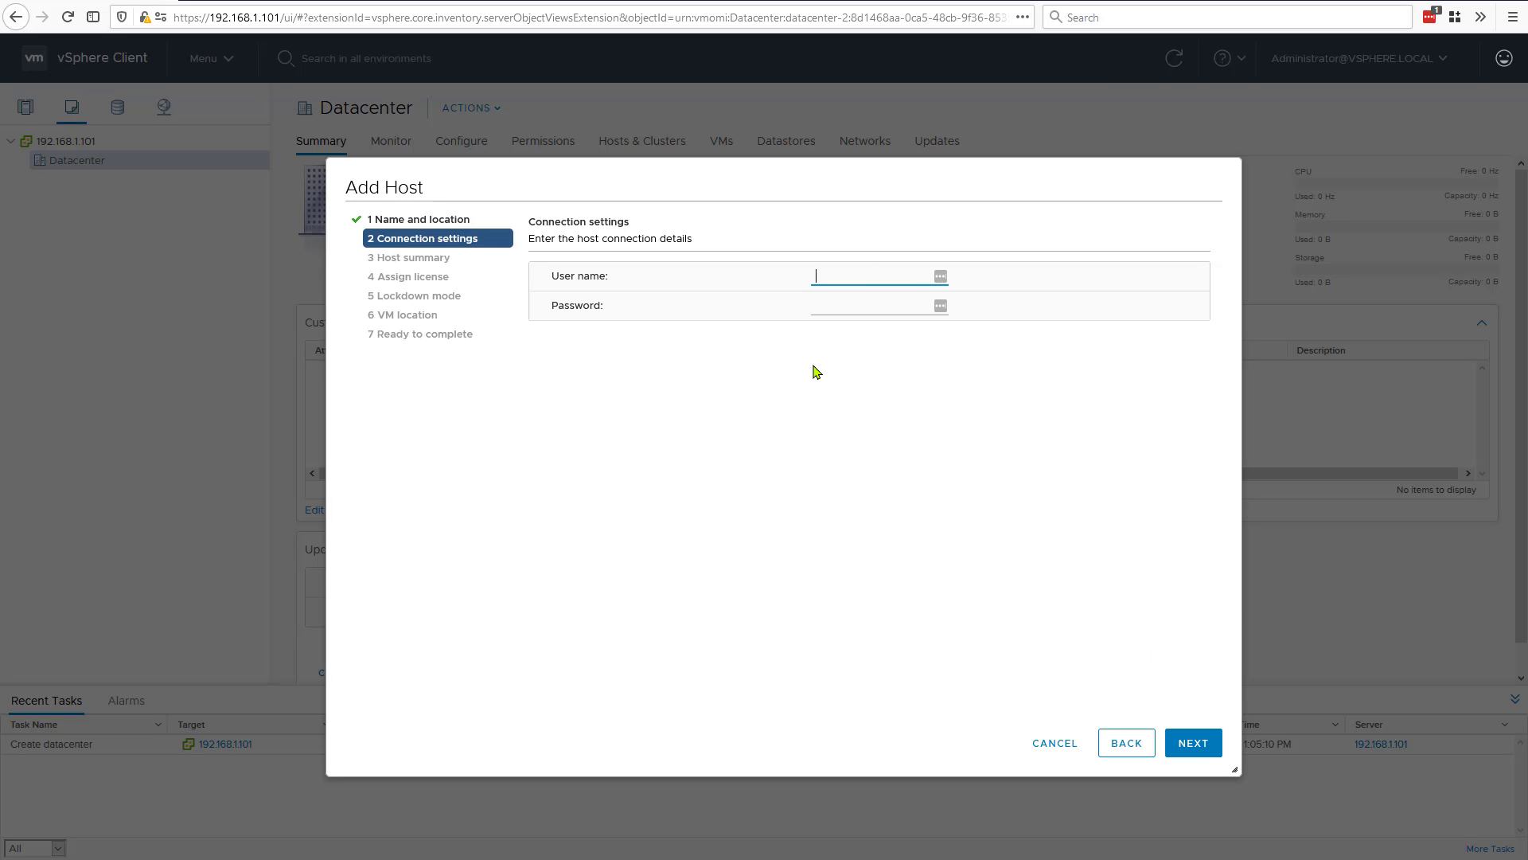
Step: Enter the host's user name root and its password, and agree to replace the host's certificate
text(root)
key(Tab)
text(********)
click(1192, 743)
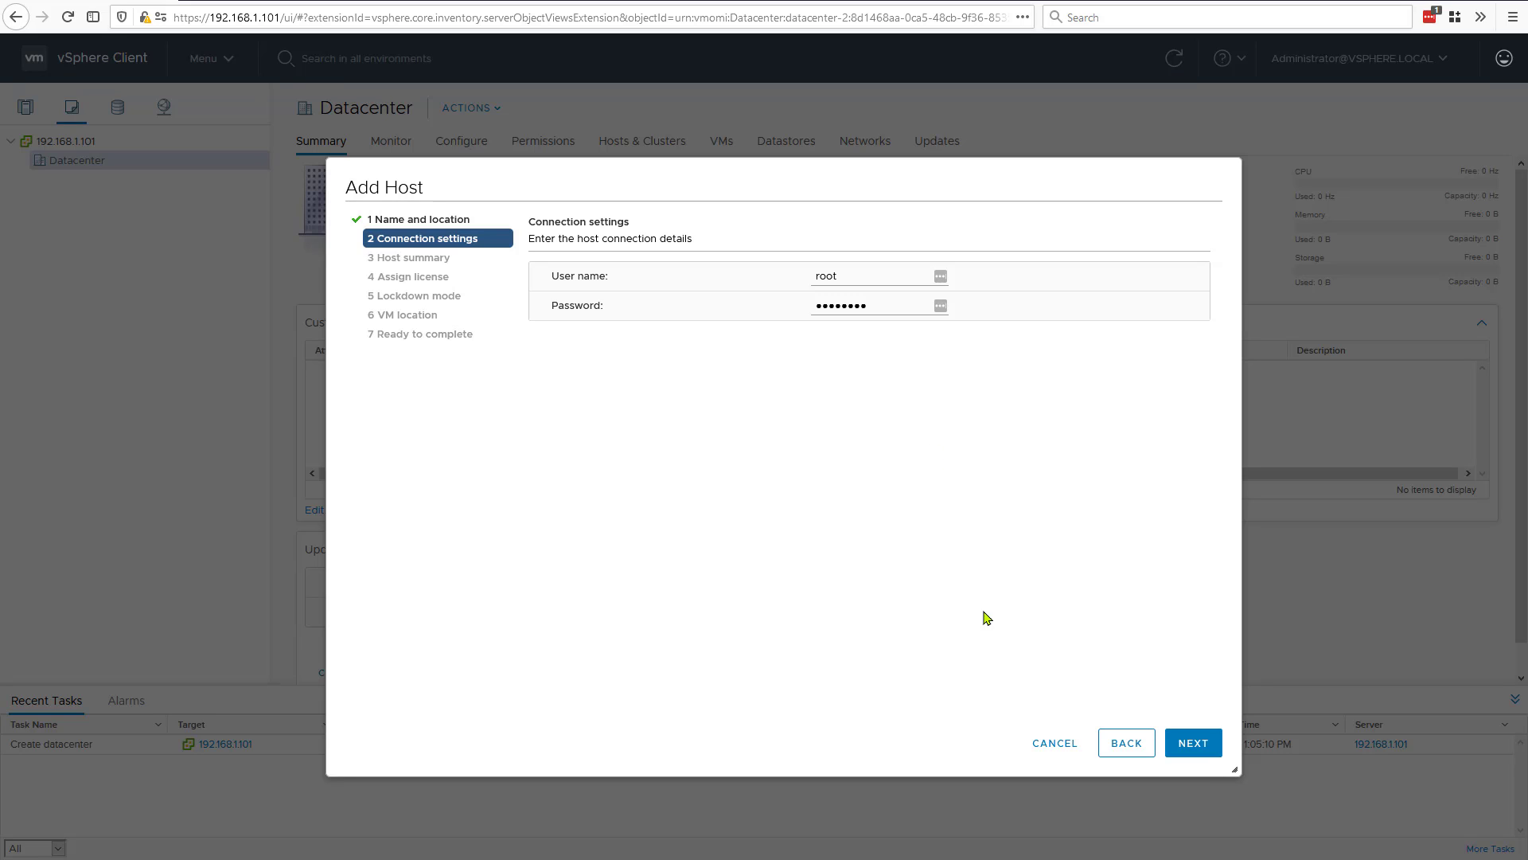
click(1196, 743)
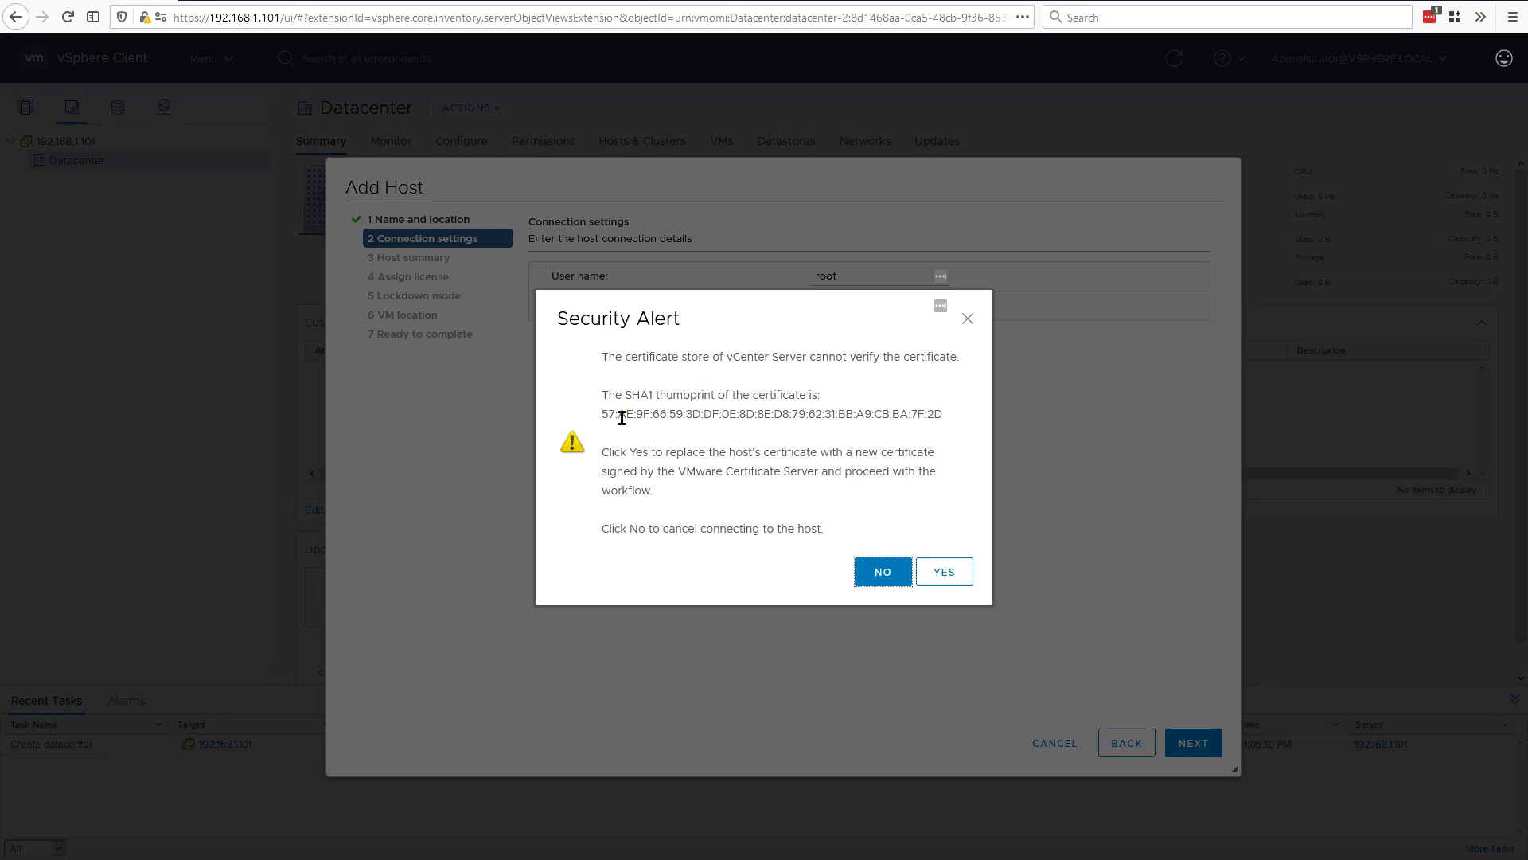
click(958, 573)
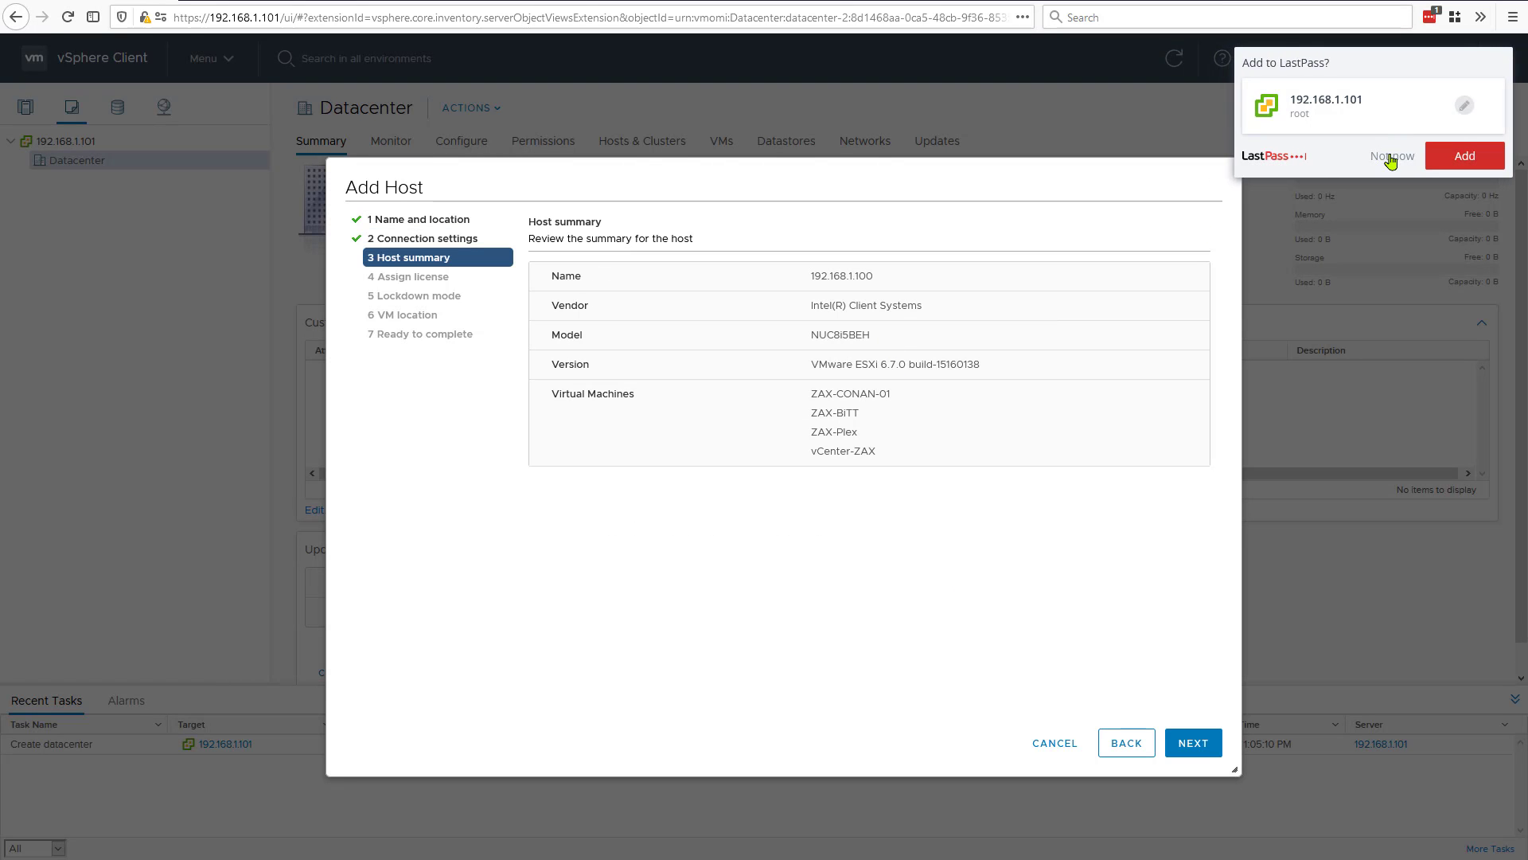
Step: Decline saving the login in LastPass and add the host with the Evaluation License, lockdown mode disabled and Datacenter as VM location
click(1392, 161)
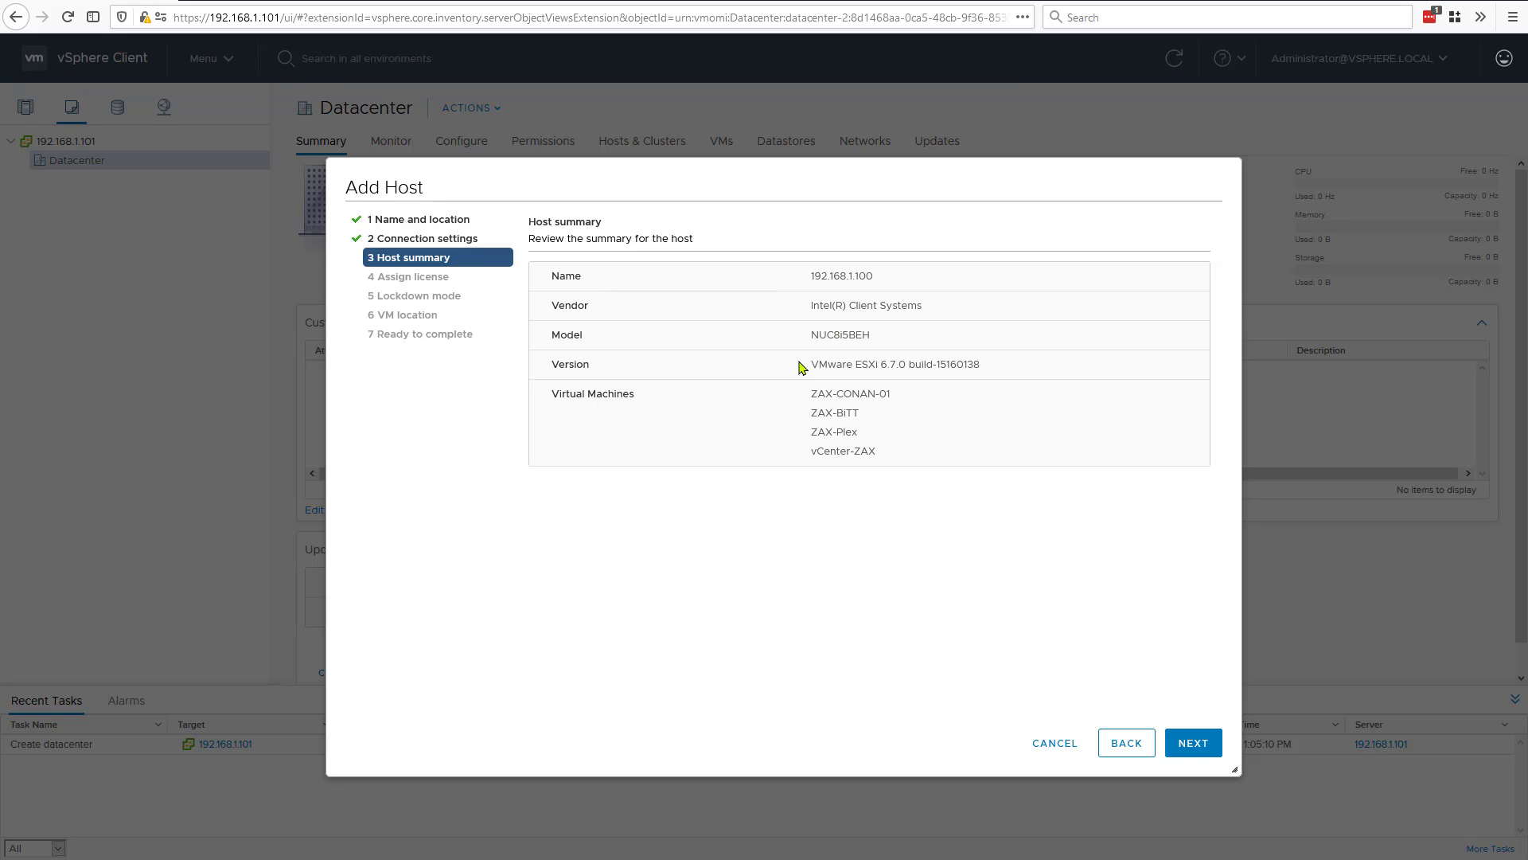
click(1193, 745)
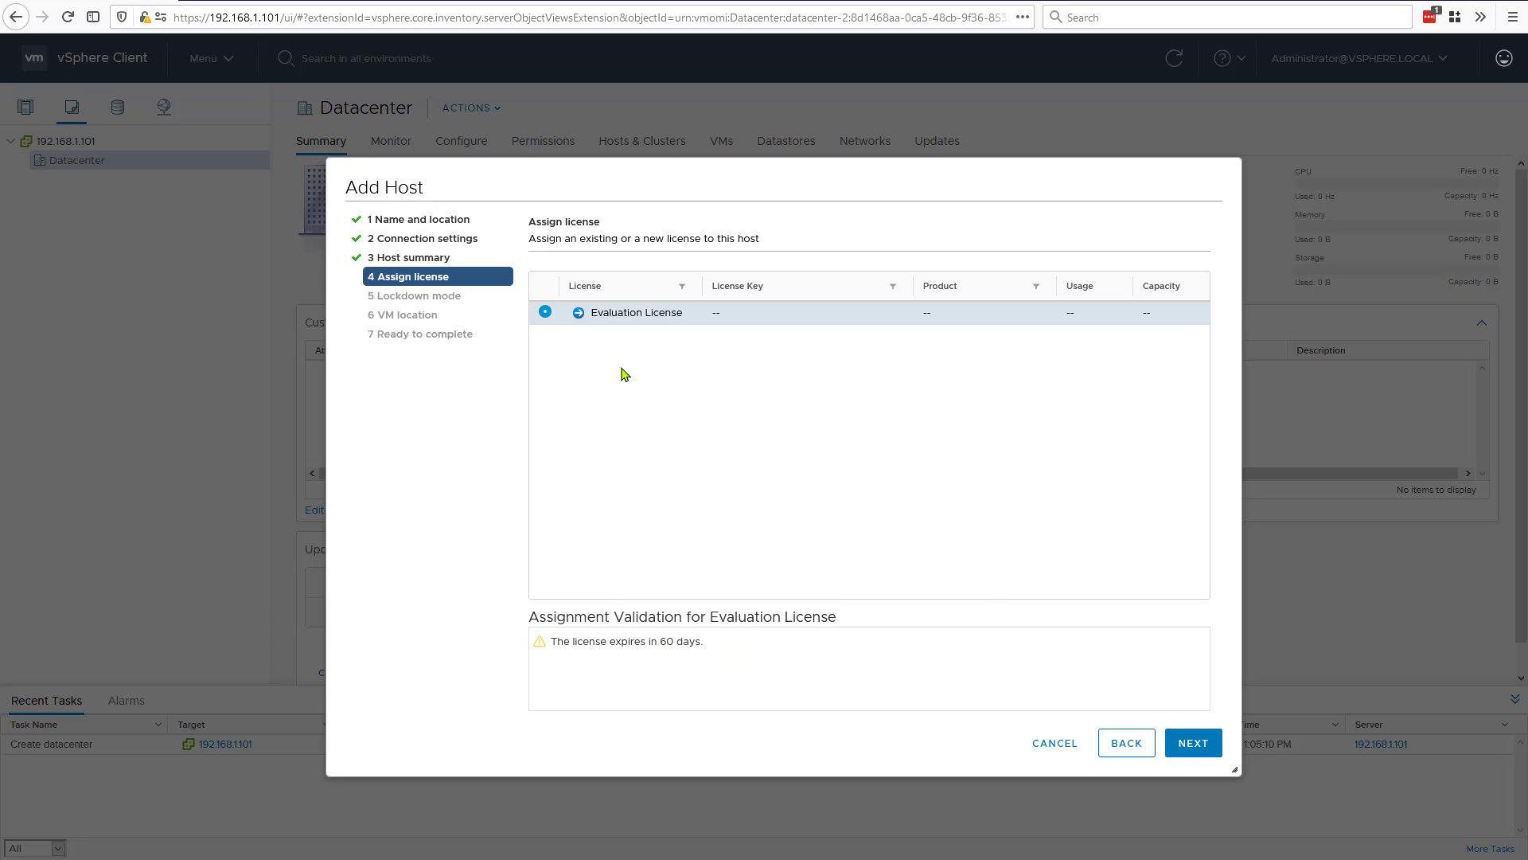
click(1193, 743)
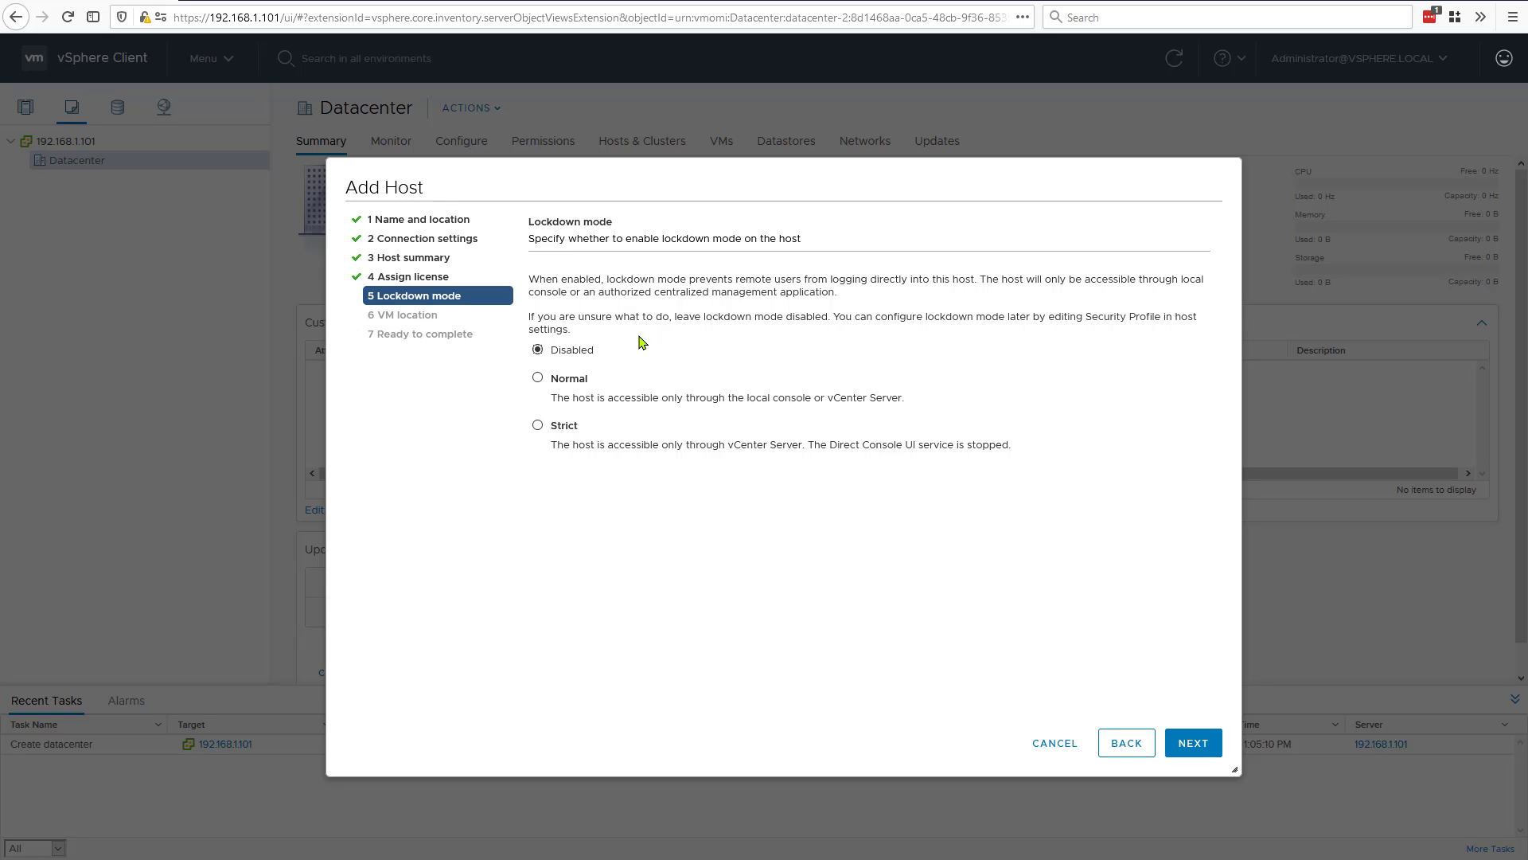
click(1193, 741)
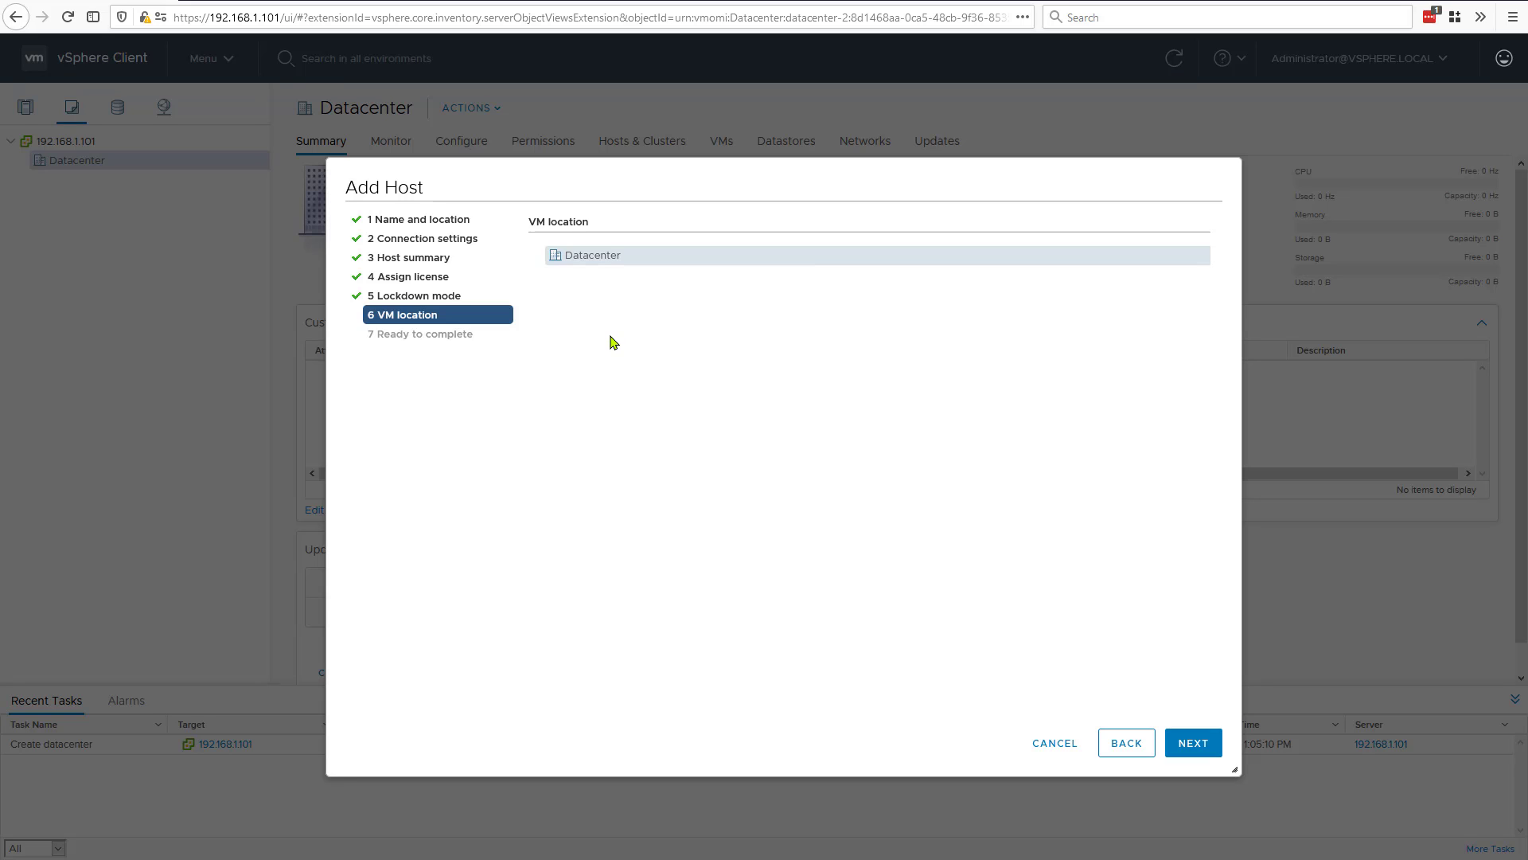
click(1194, 744)
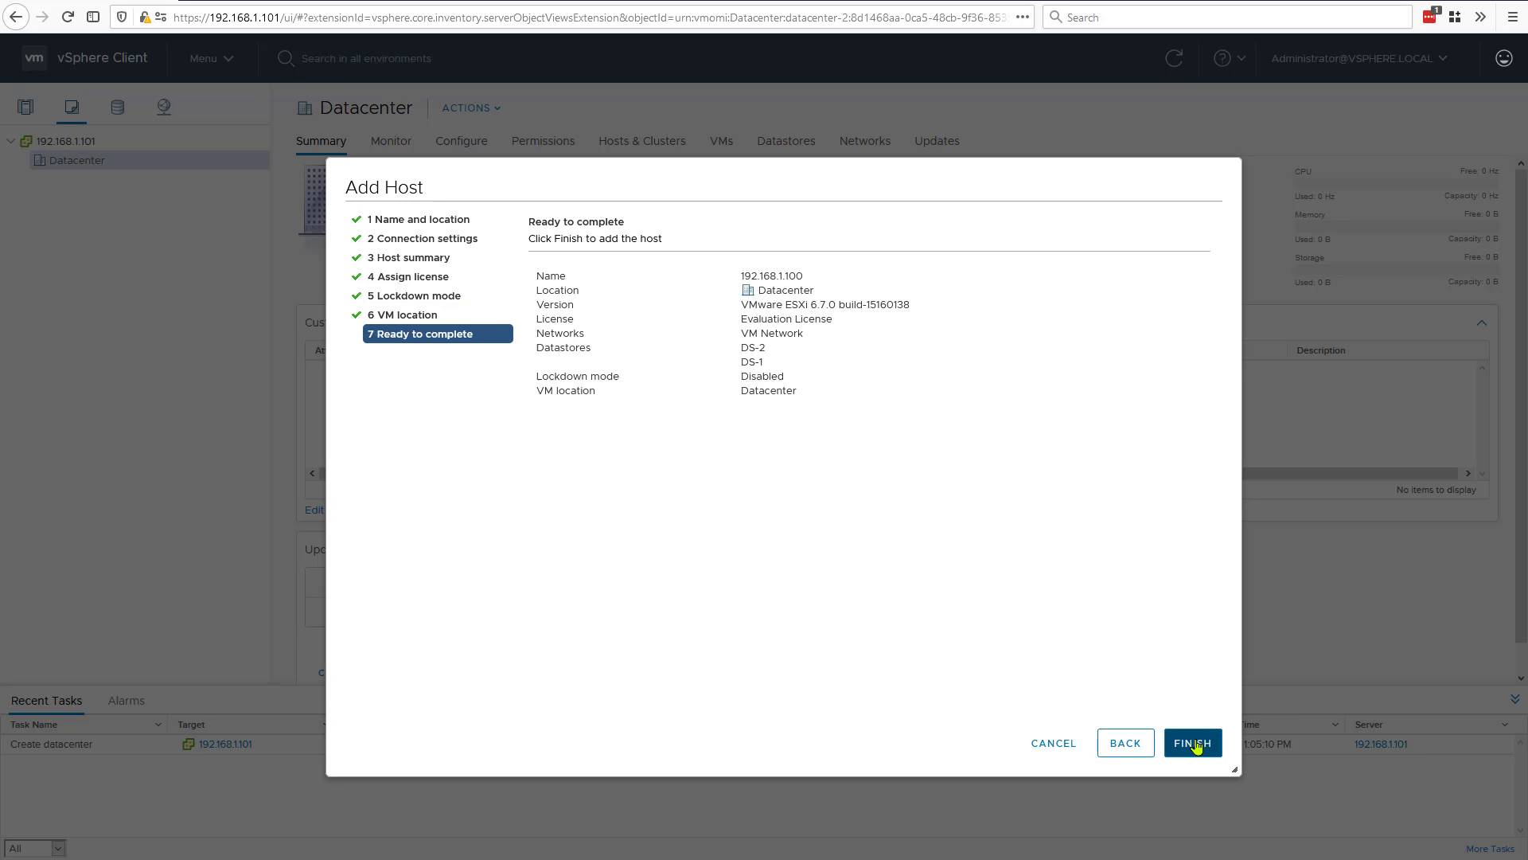
click(1194, 744)
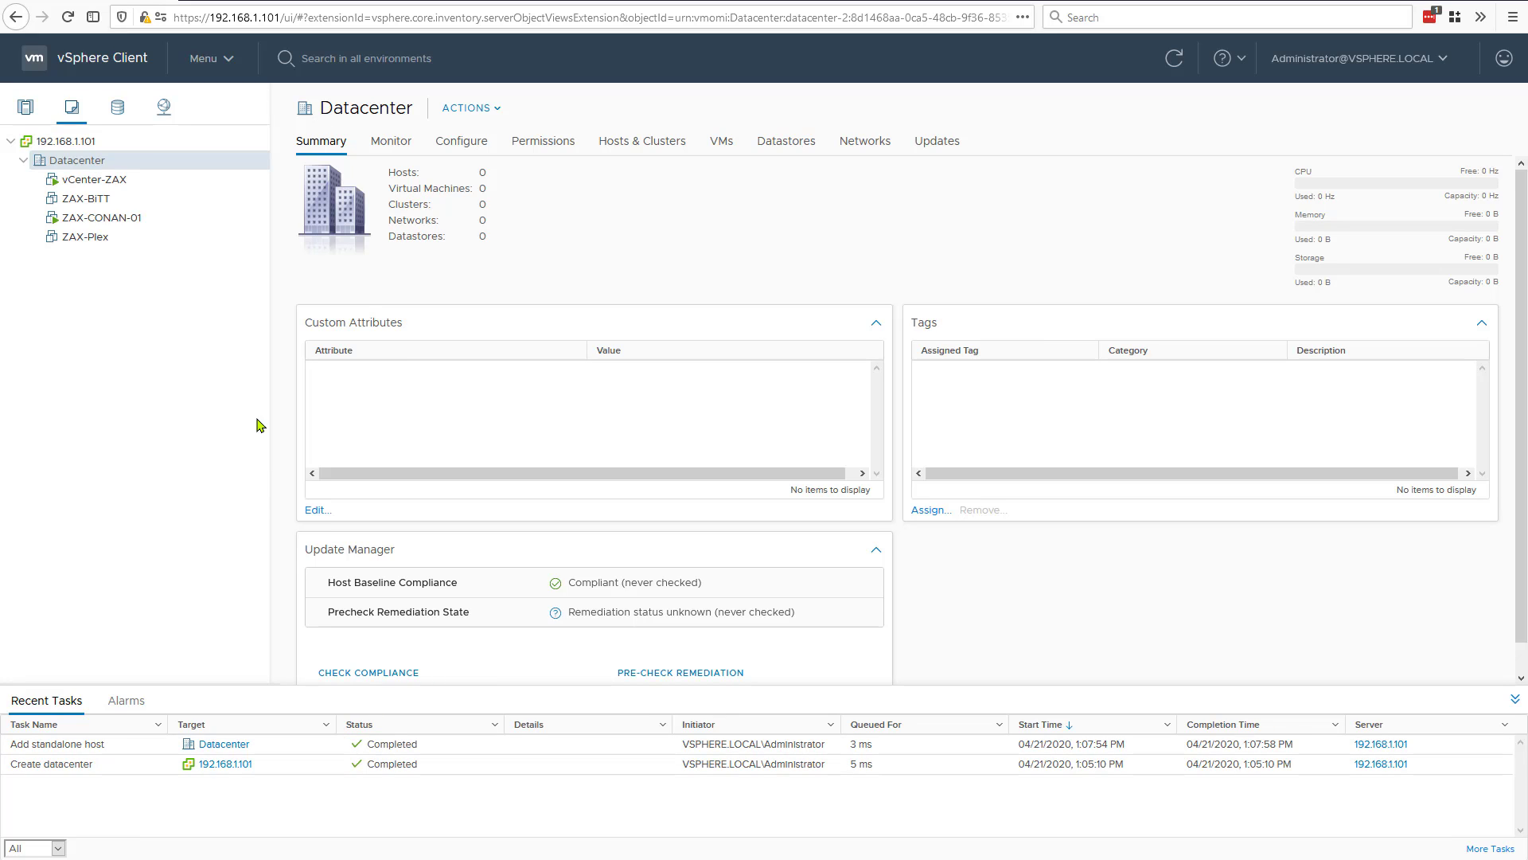
Step: Open the summary of the vCenter-ZAX virtual machine
click(127, 181)
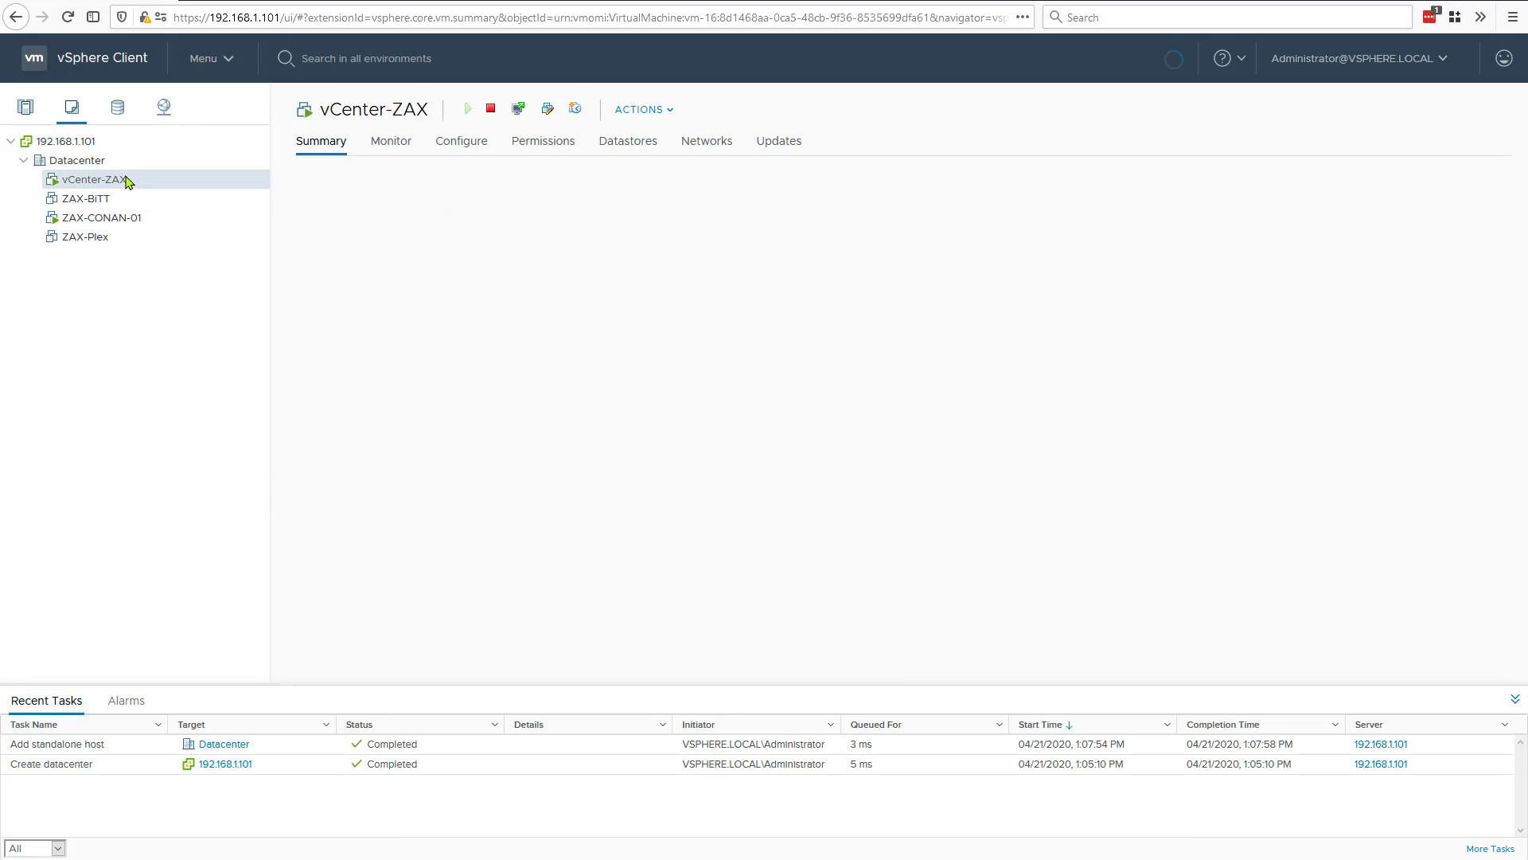
Step: View the summaries of ZAX-CONAN-01 and ZAX-Plex, and expand Datacenter and host 192.168.1.100 in the Hosts and Clusters inventory
click(84, 220)
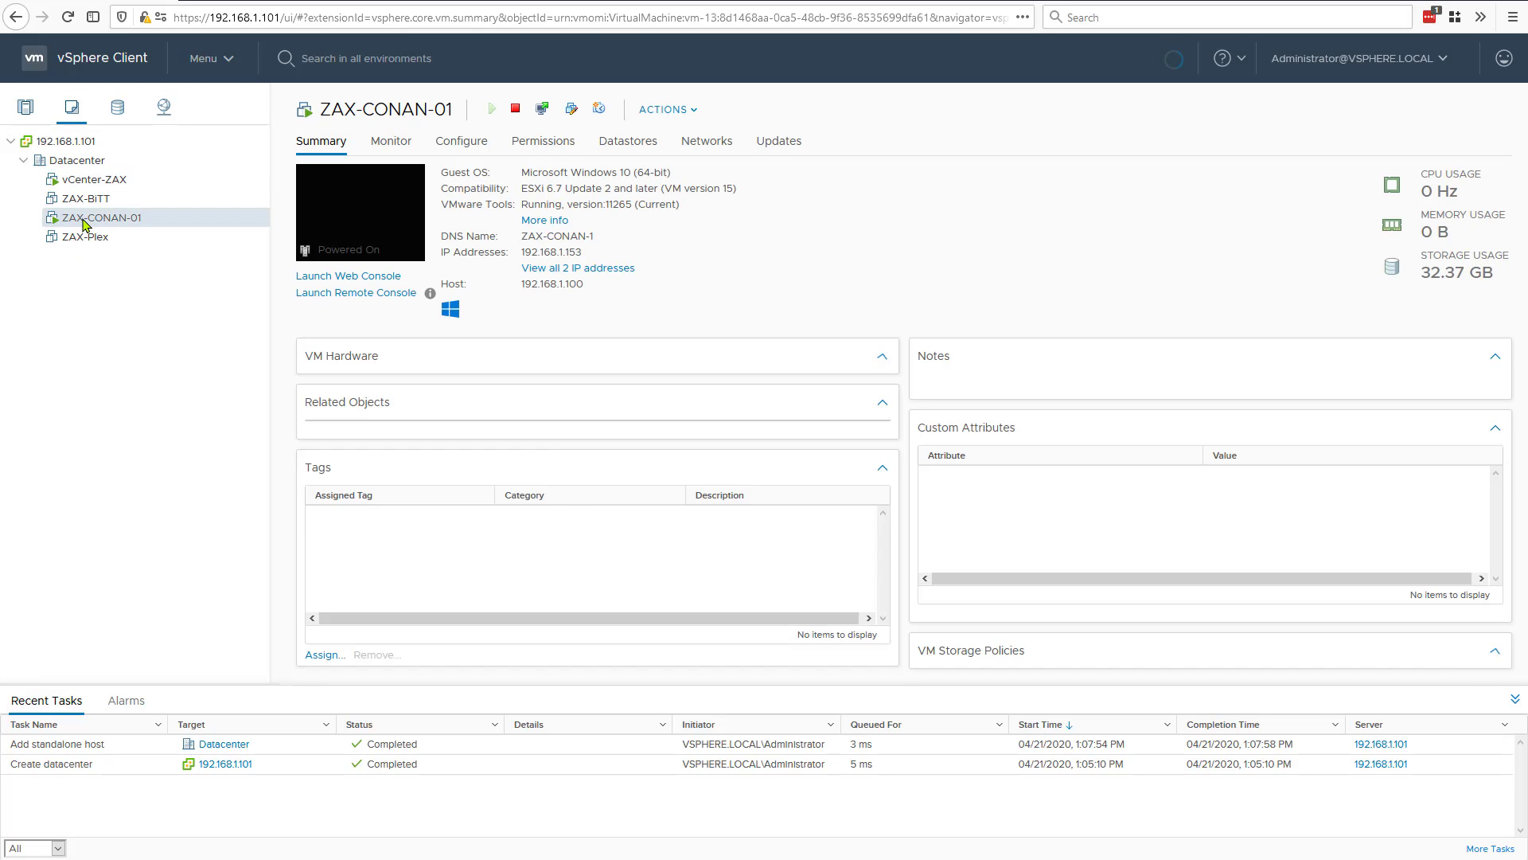
click(70, 237)
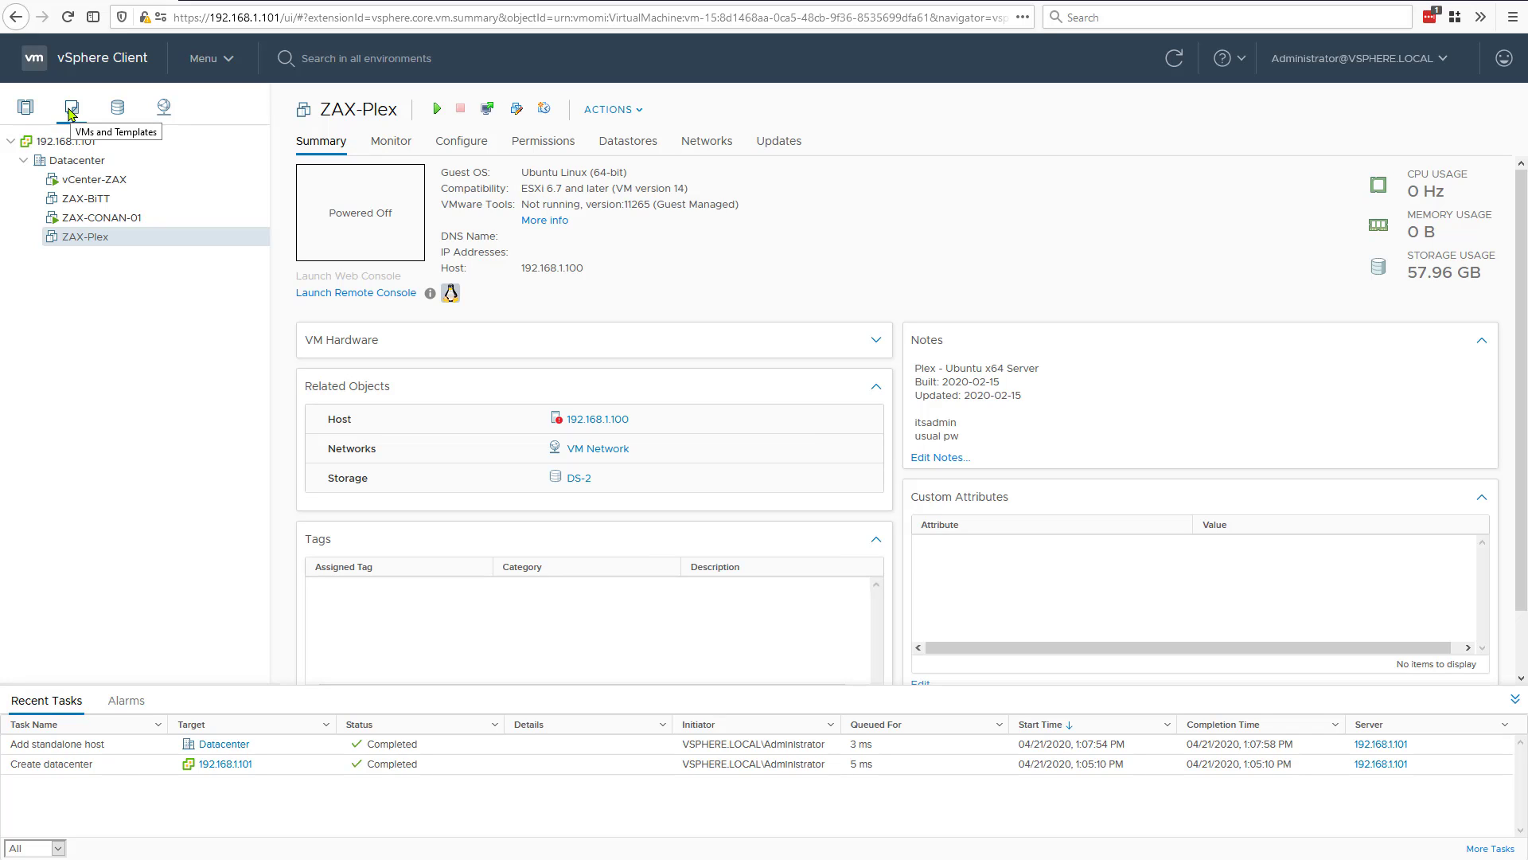
click(25, 108)
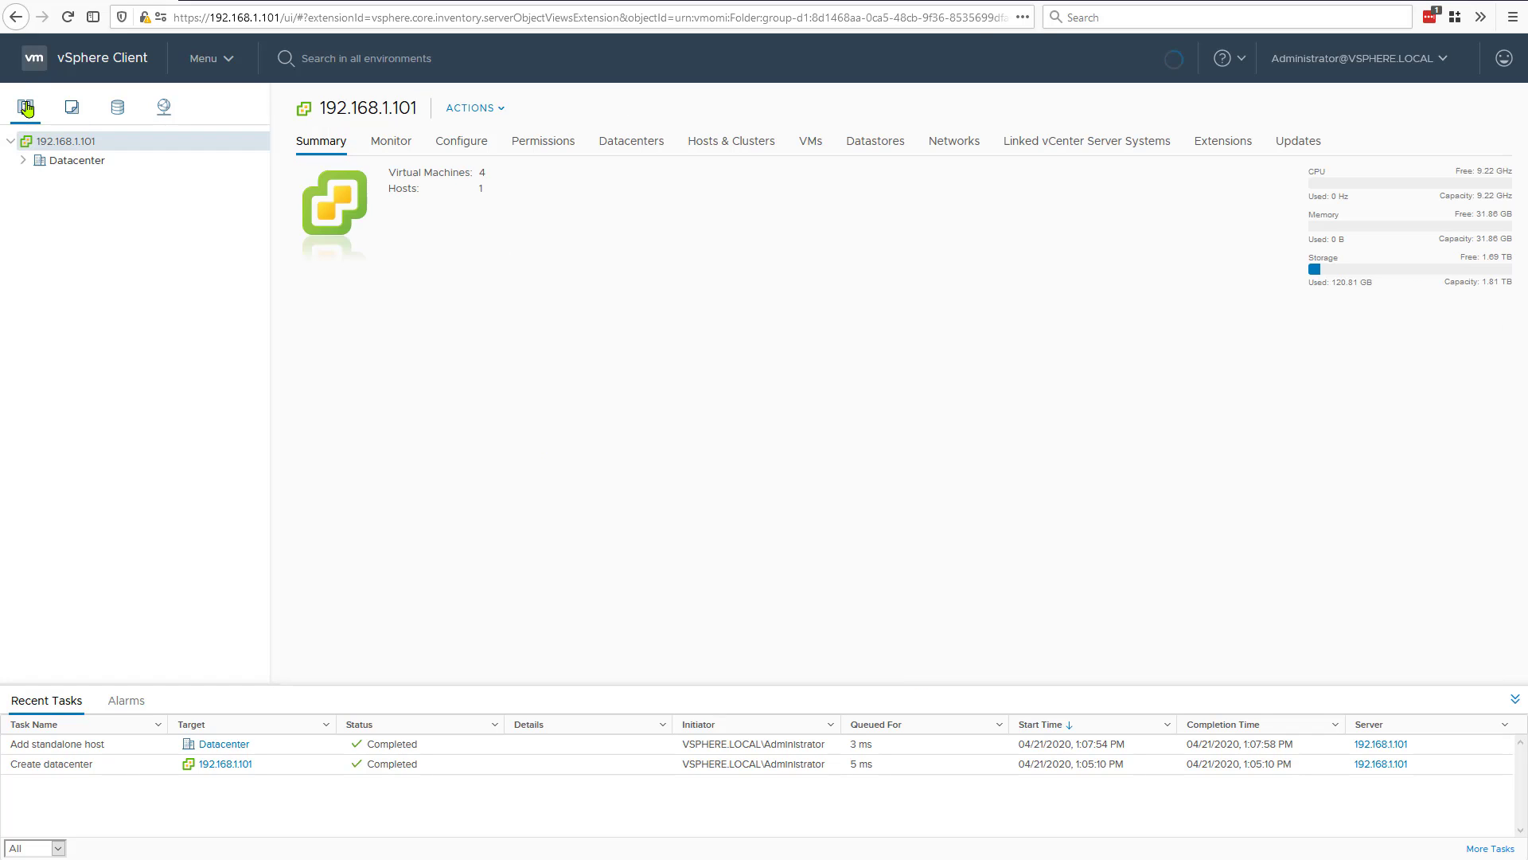
click(23, 160)
click(36, 180)
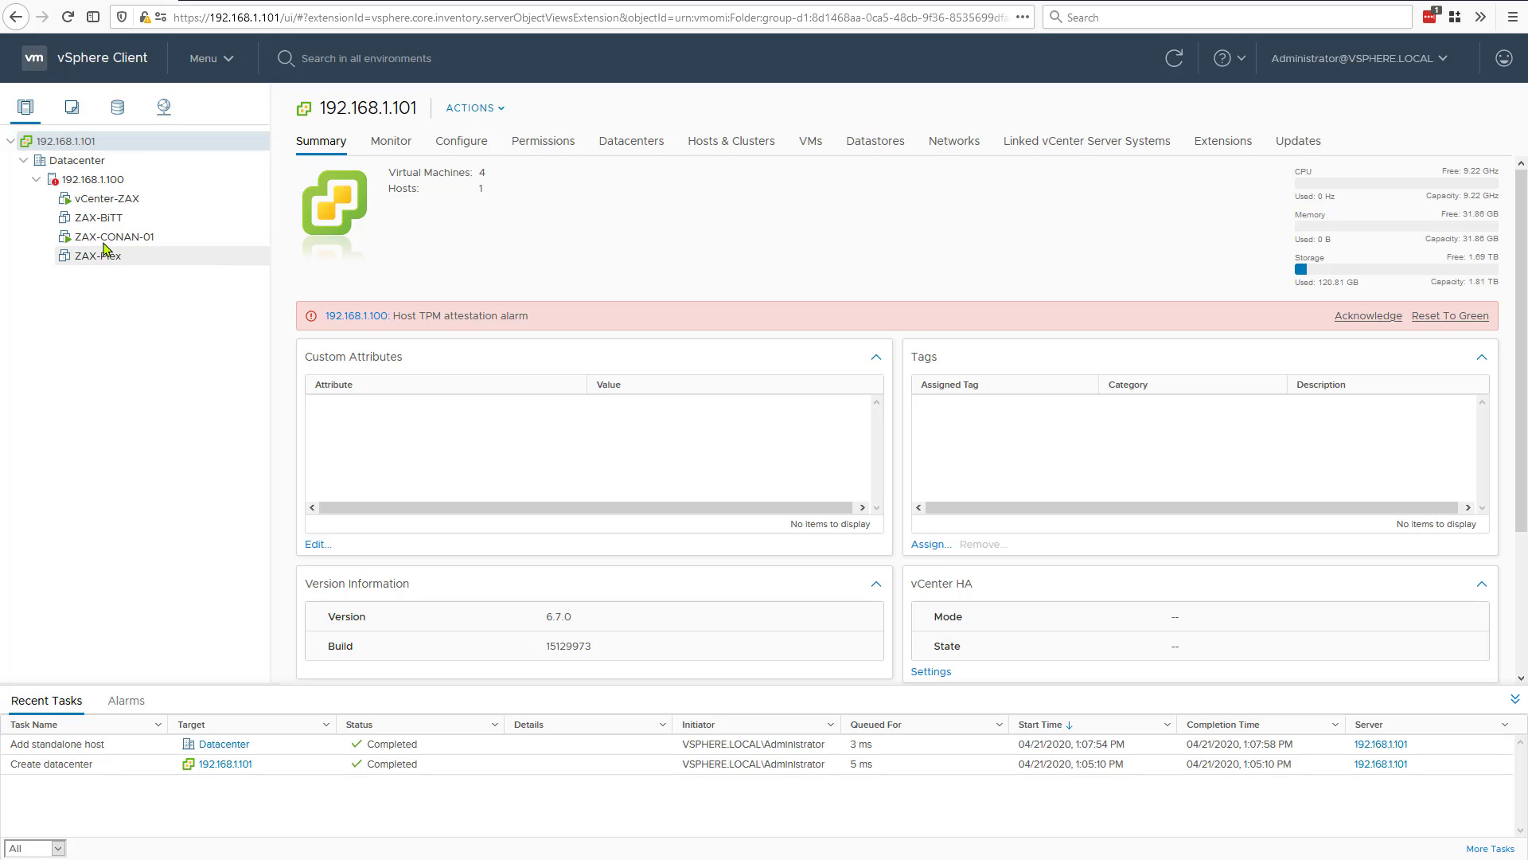
Step: Expand Datacenter in the storage inventory and view the summaries of datastores DS-1 and DS-2
click(118, 115)
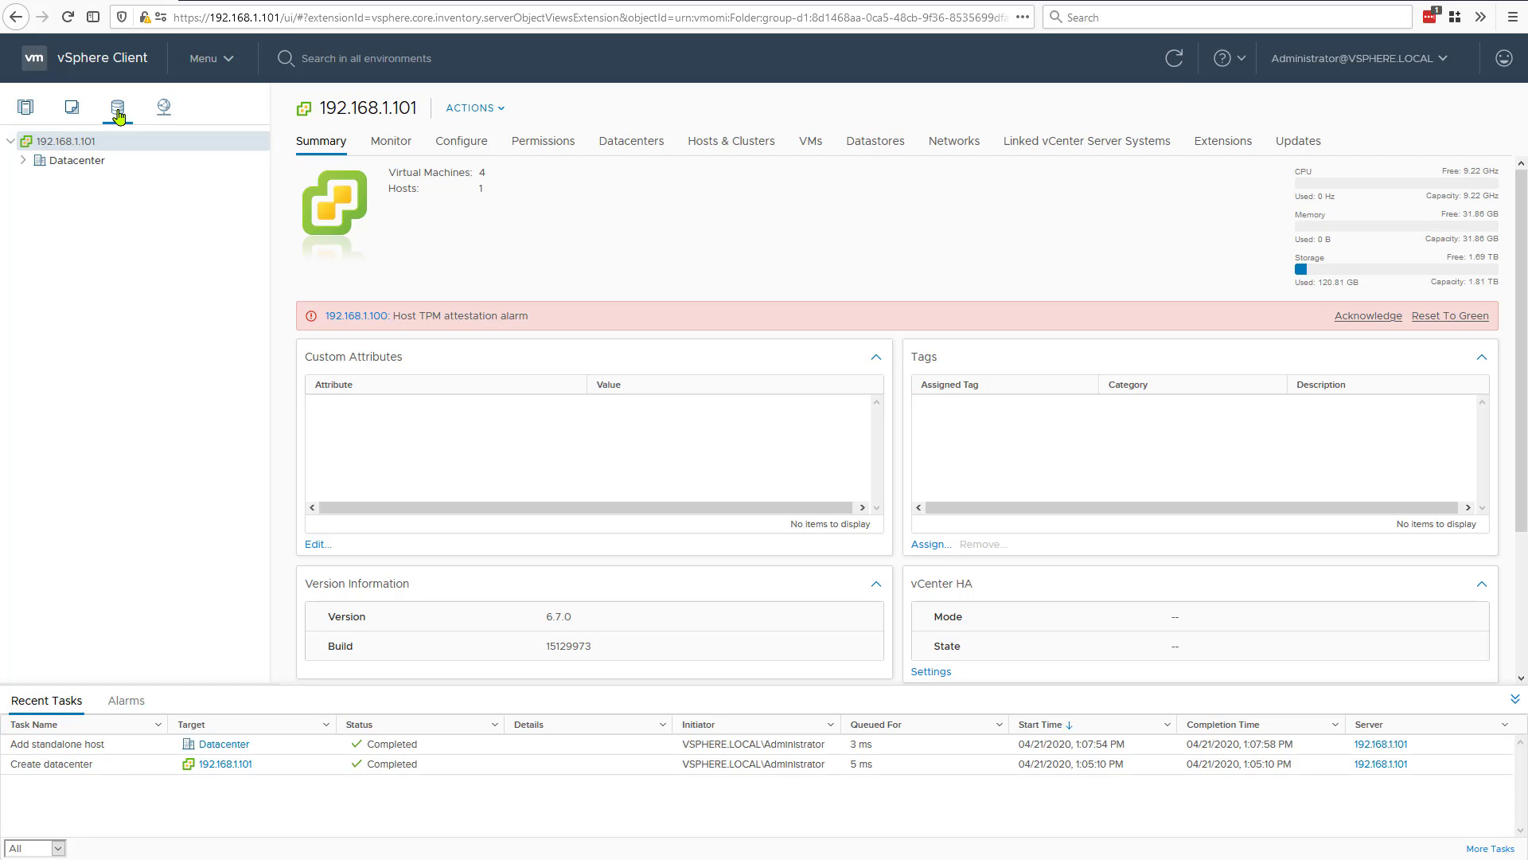
click(23, 161)
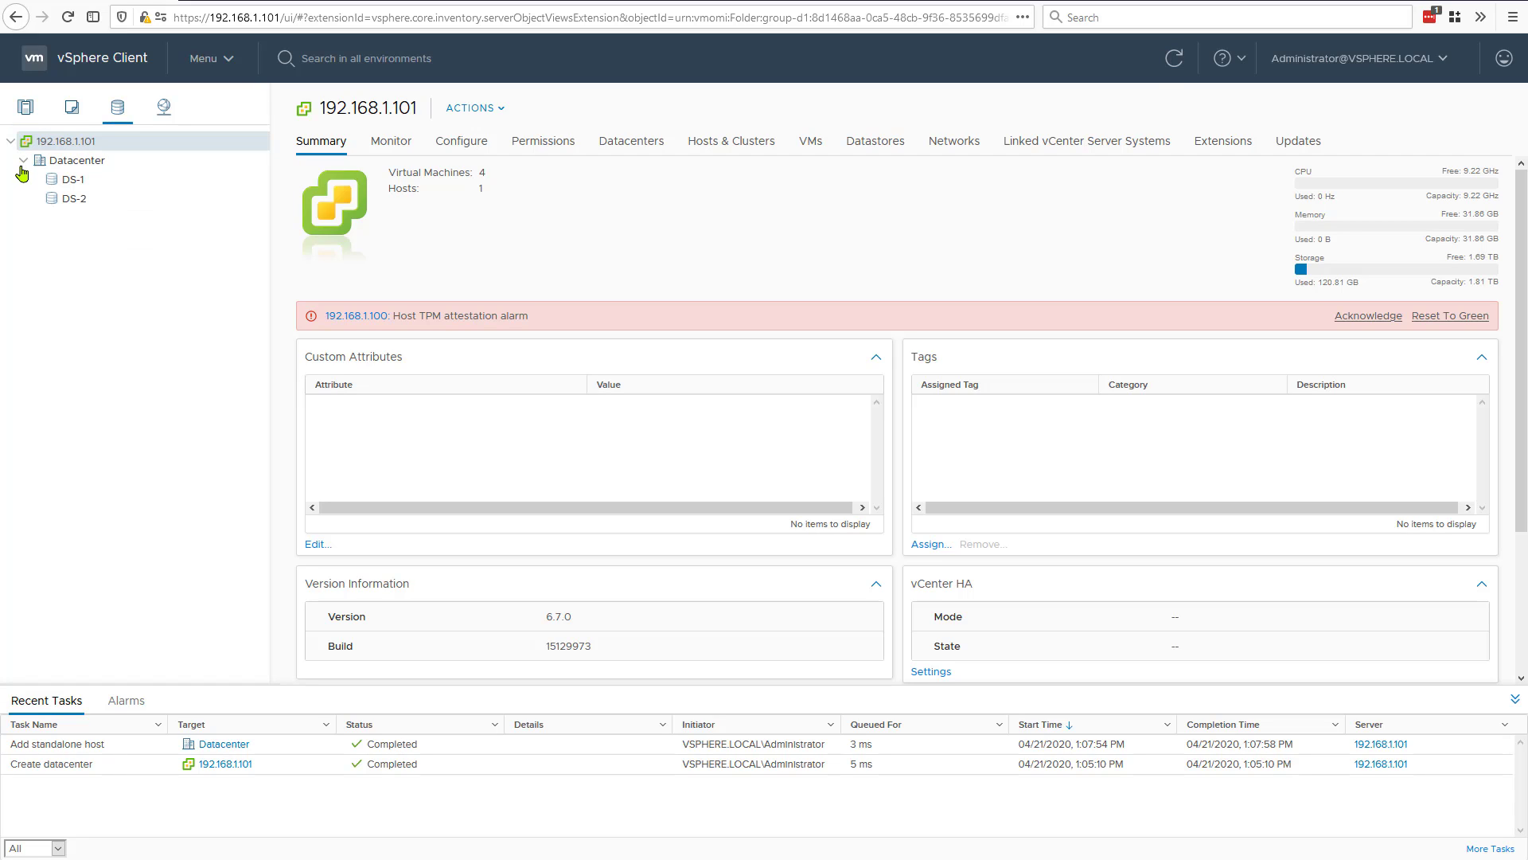
click(63, 182)
click(67, 203)
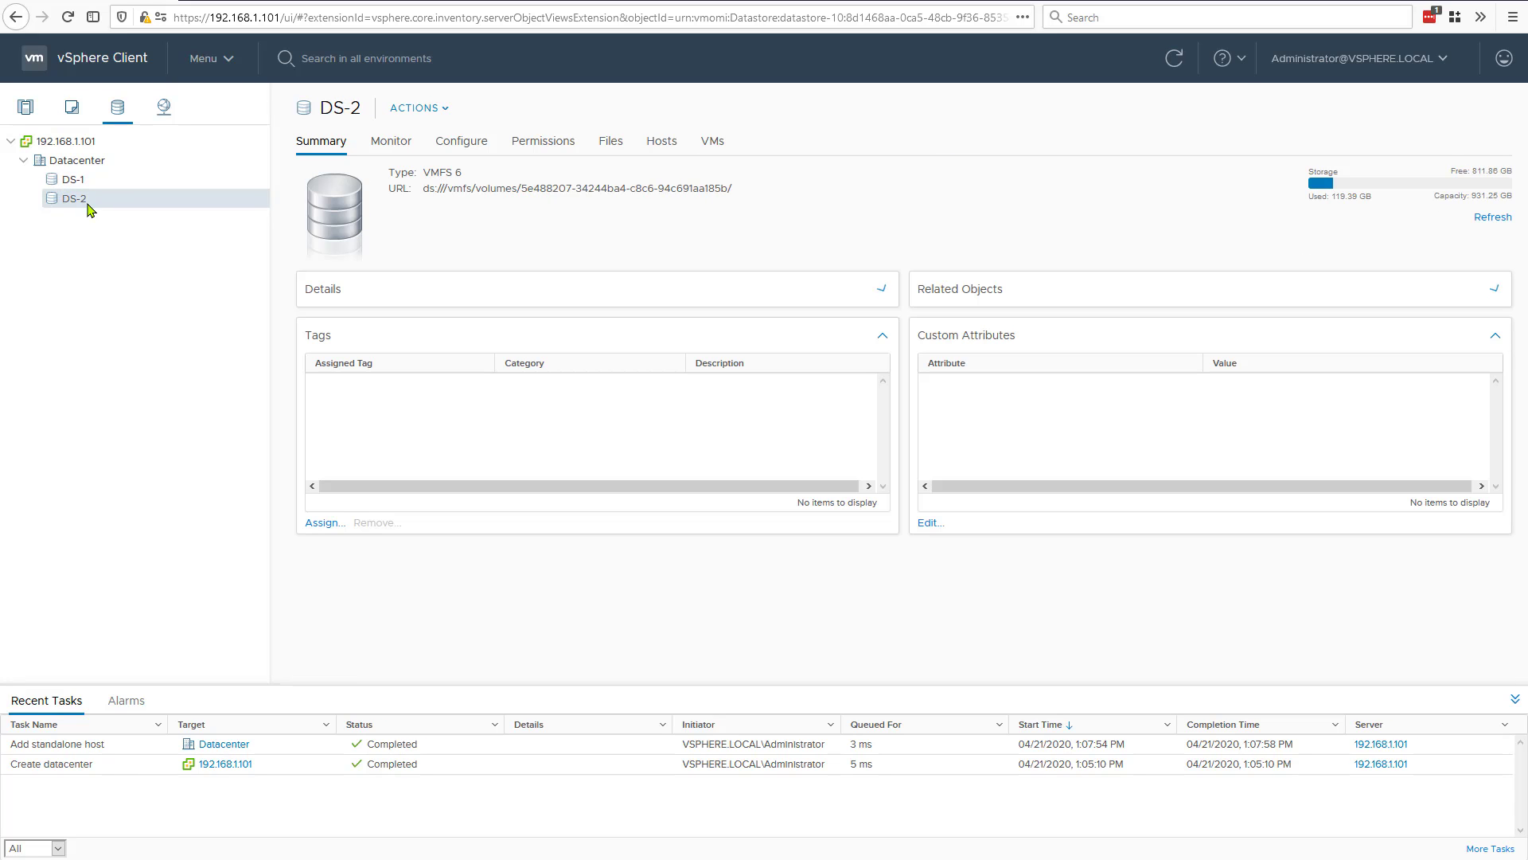
click(79, 185)
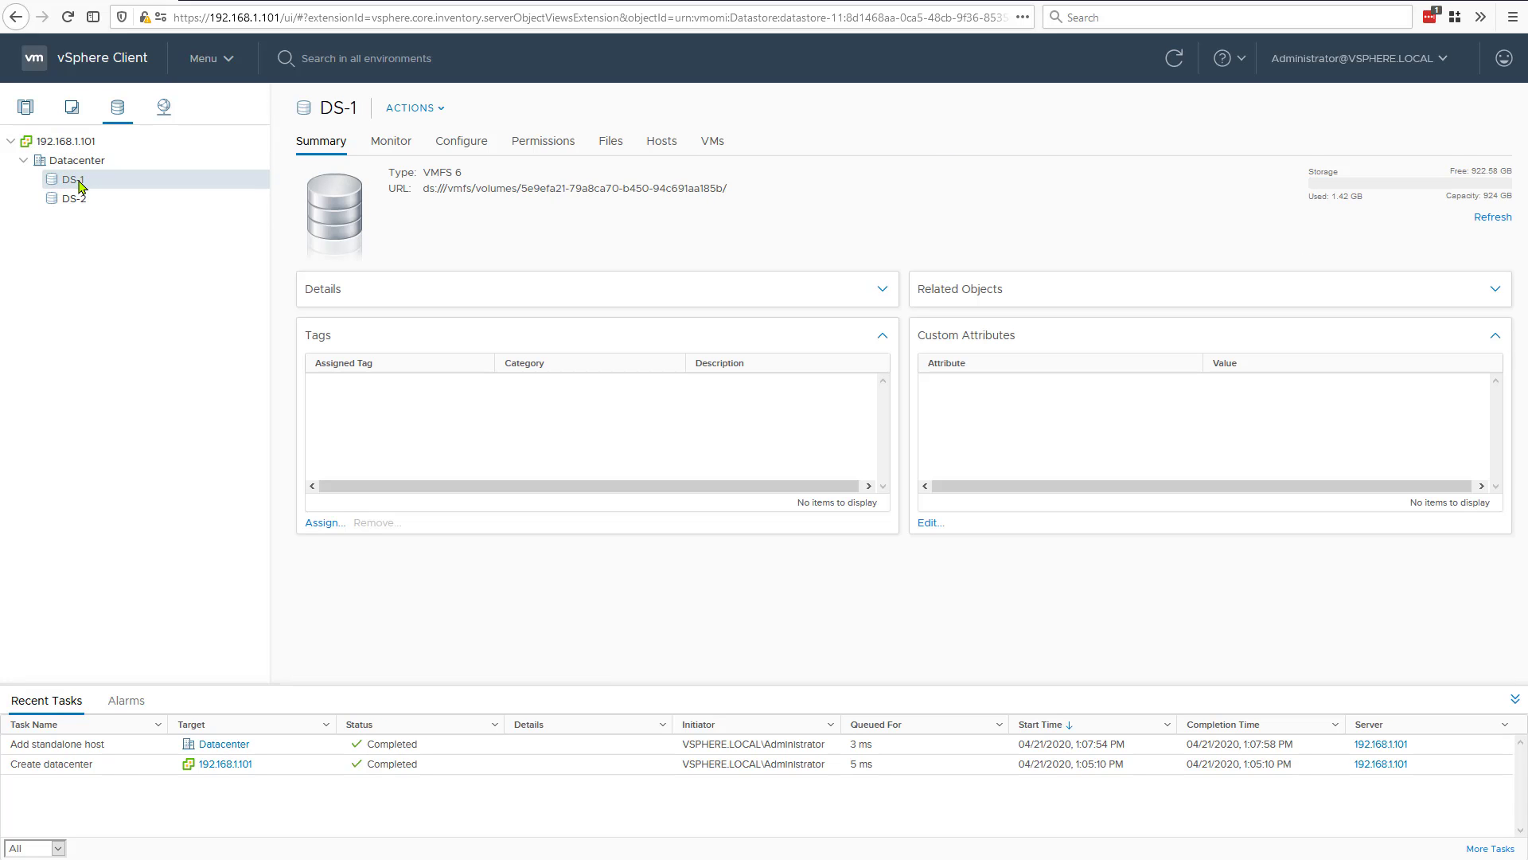
Step: Review the actions available for datastore DS-1 and for Datacenter without running any of them
right_click(80, 185)
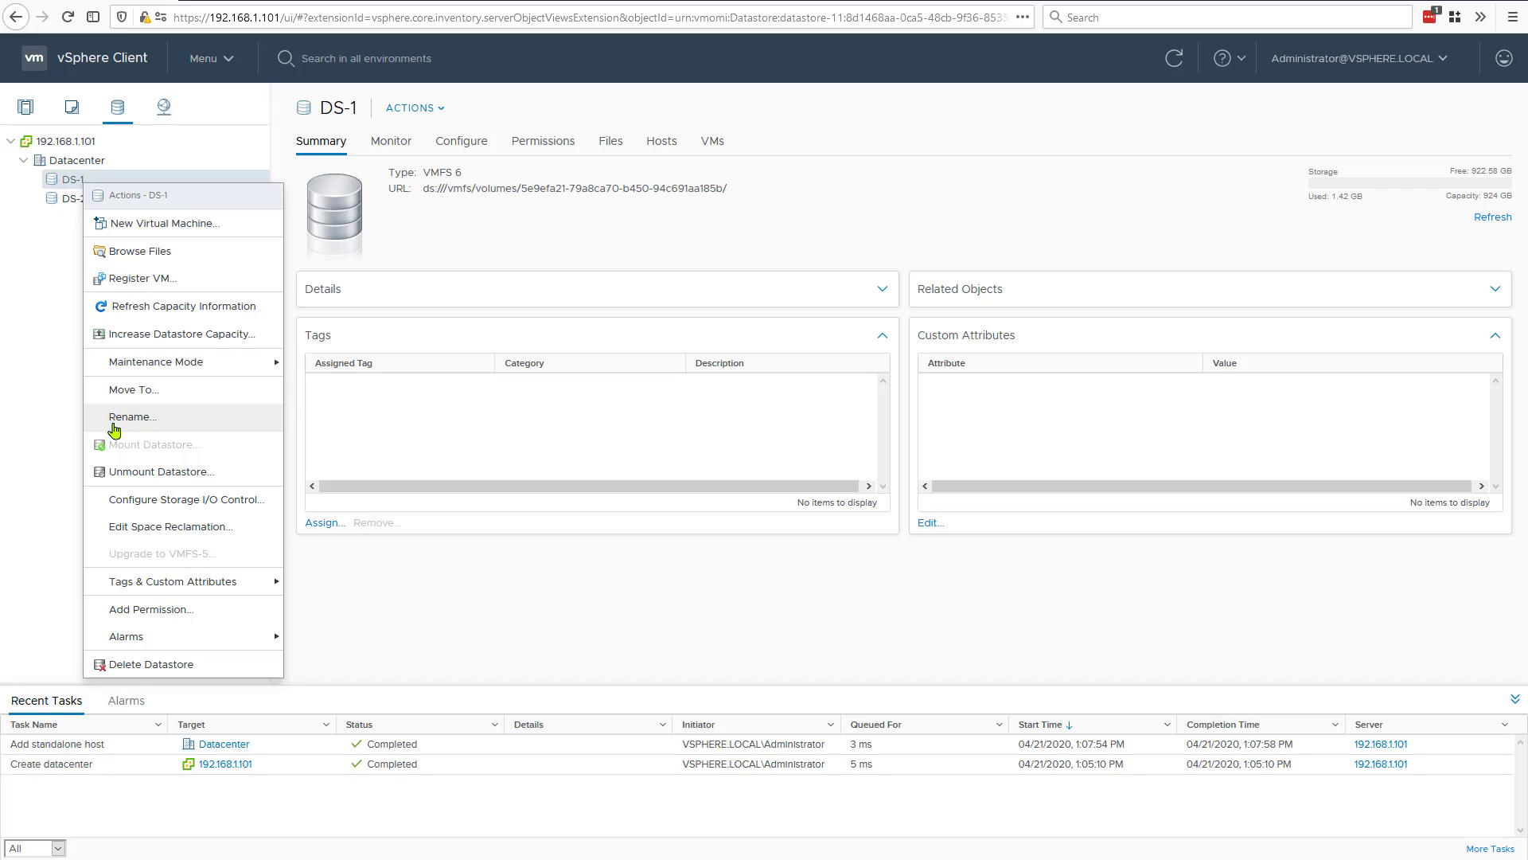
click(64, 358)
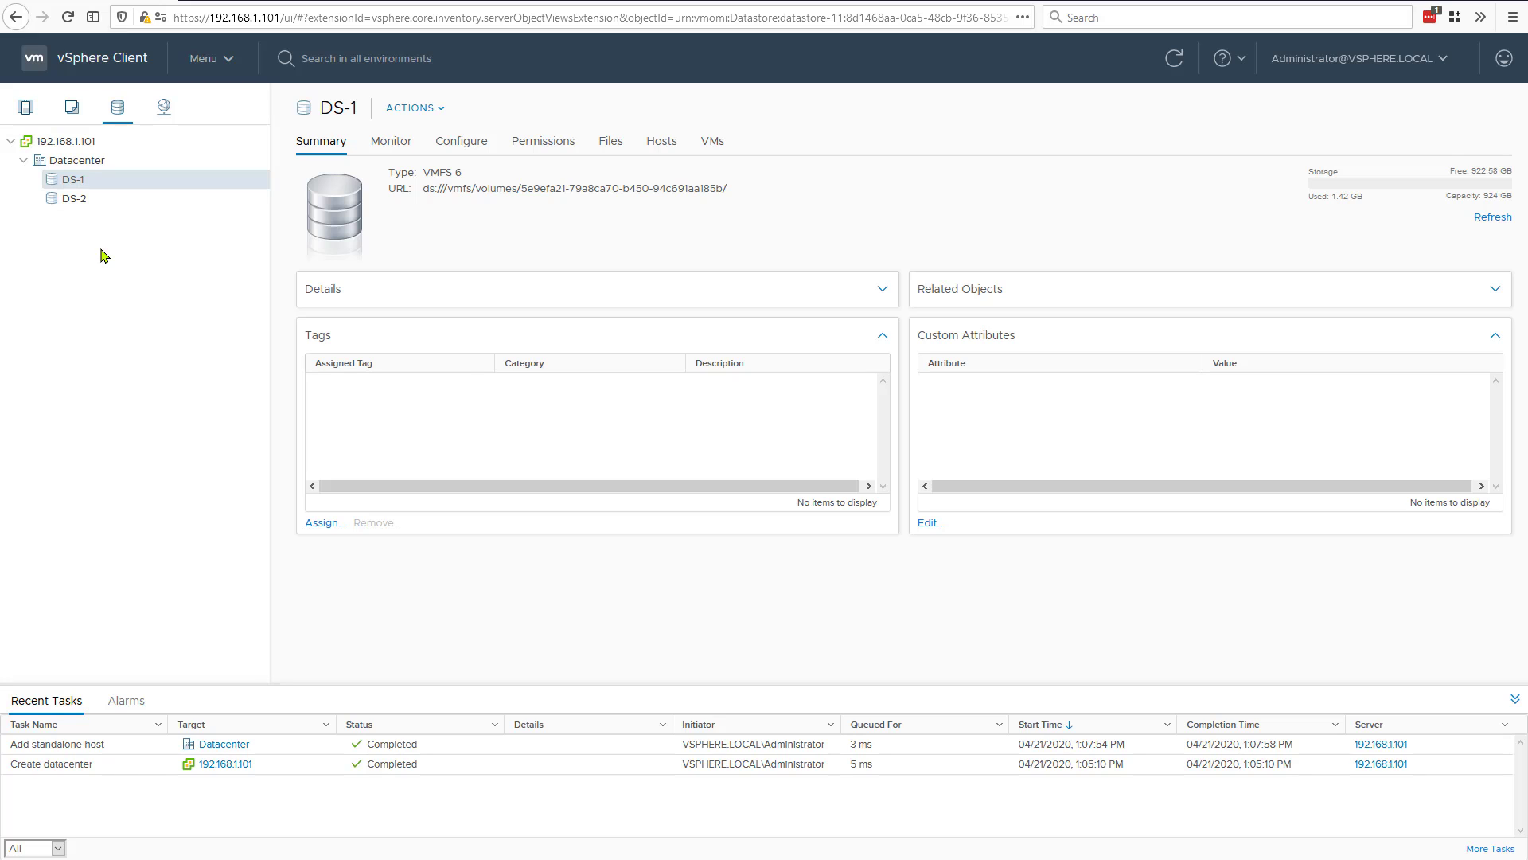
click(76, 162)
right_click(77, 162)
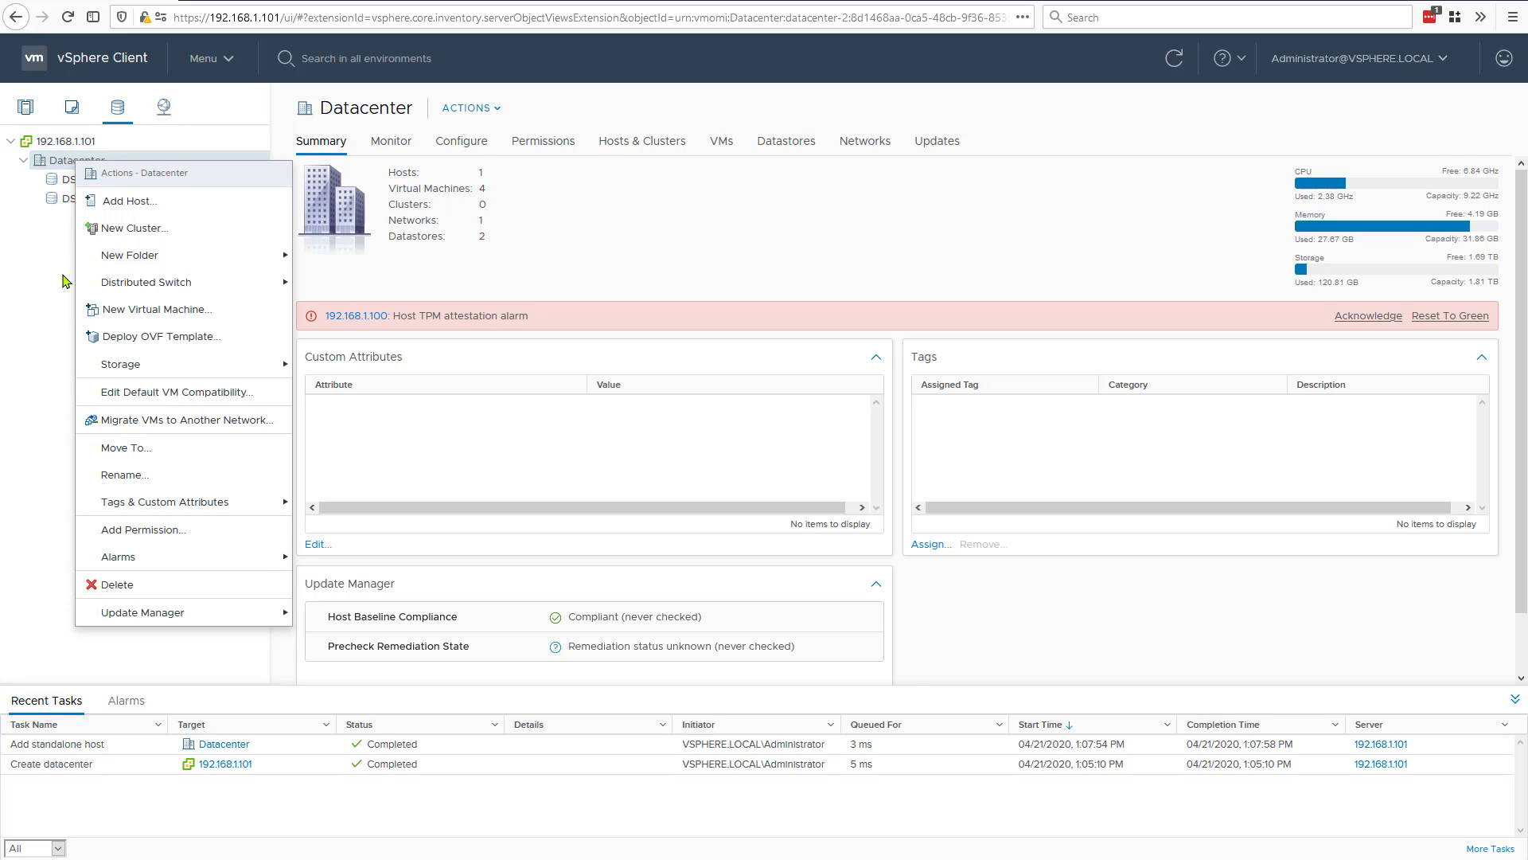
click(869, 222)
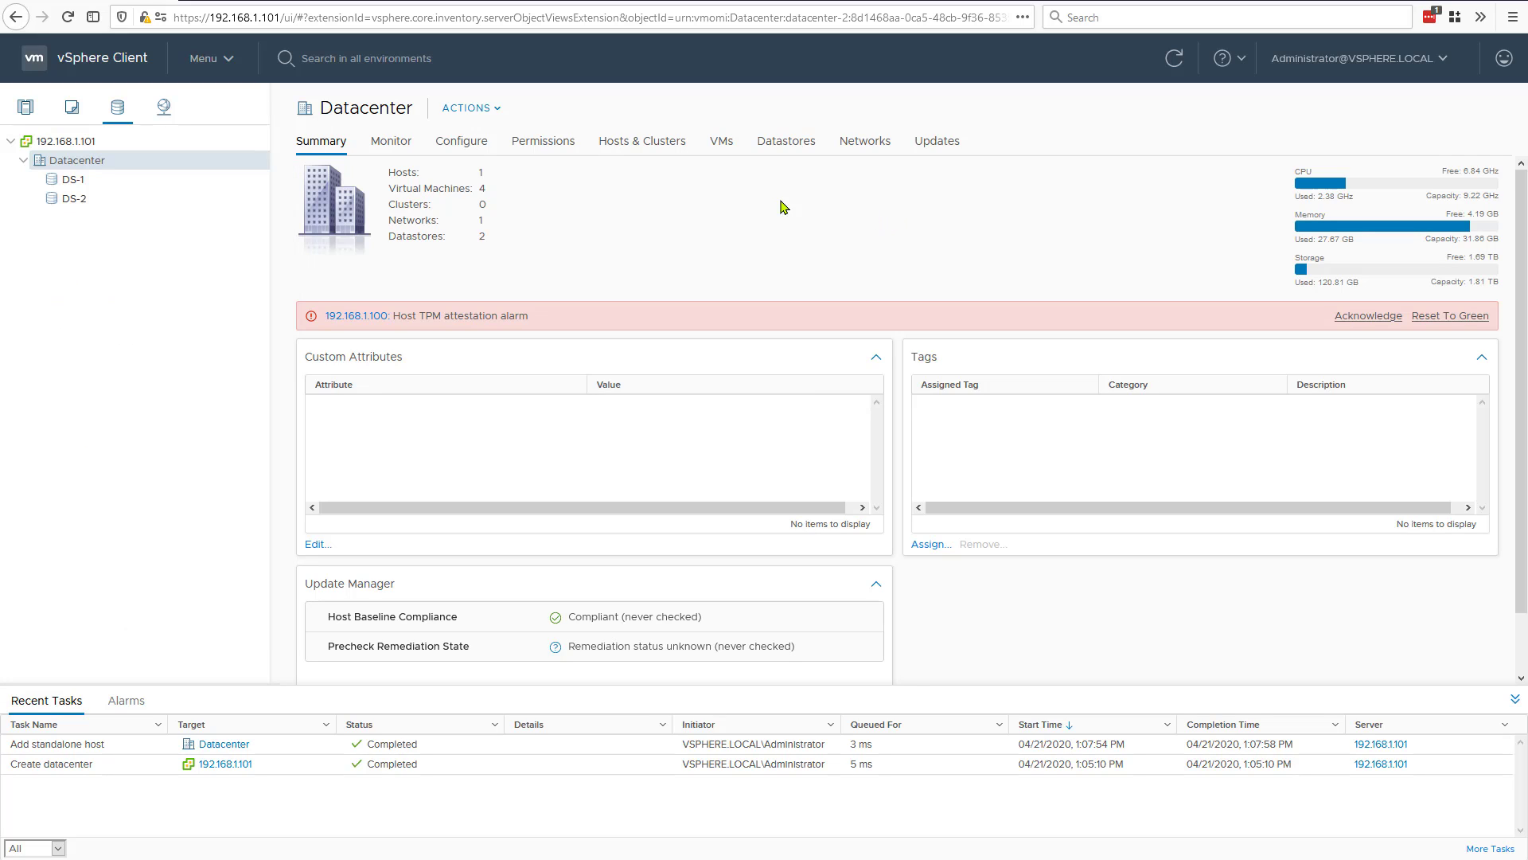
Step: Open DS-1 from Datacenter's list of datastores, and browse the files stored on DS-1 and DS-2
click(786, 140)
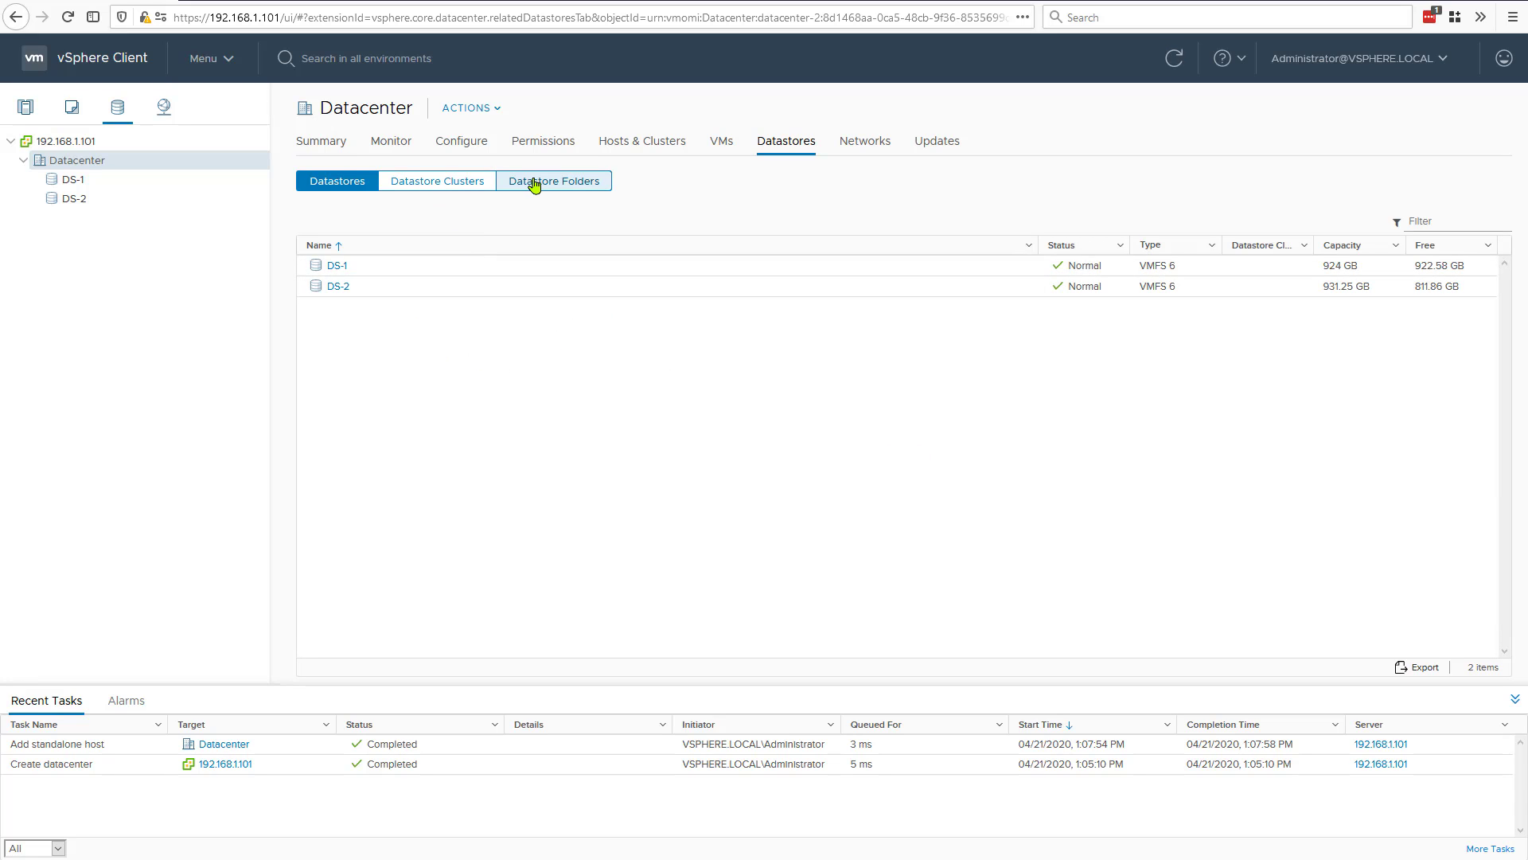
click(335, 268)
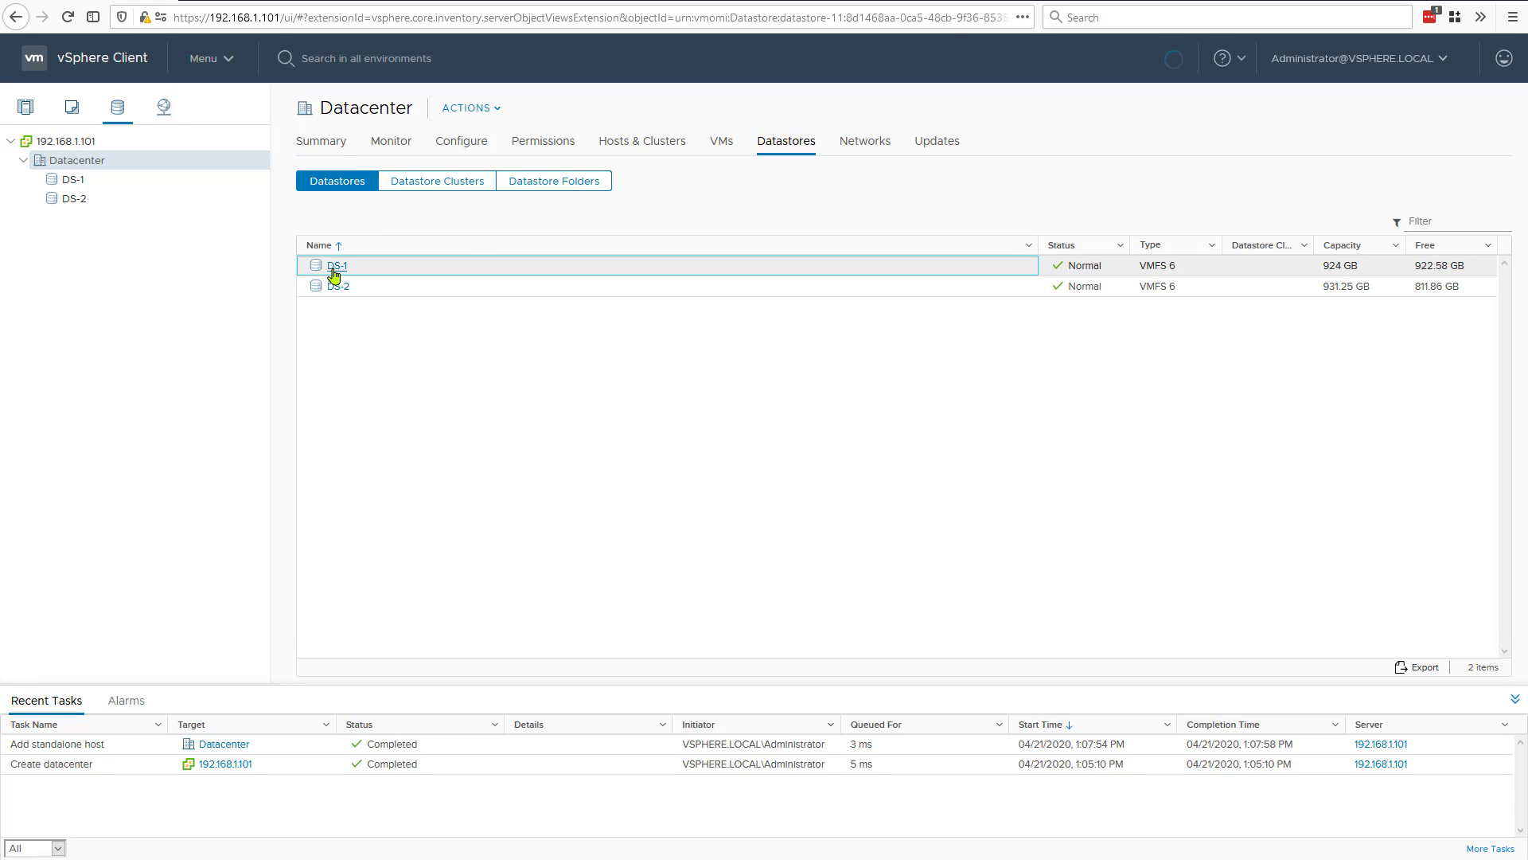
right_click(82, 182)
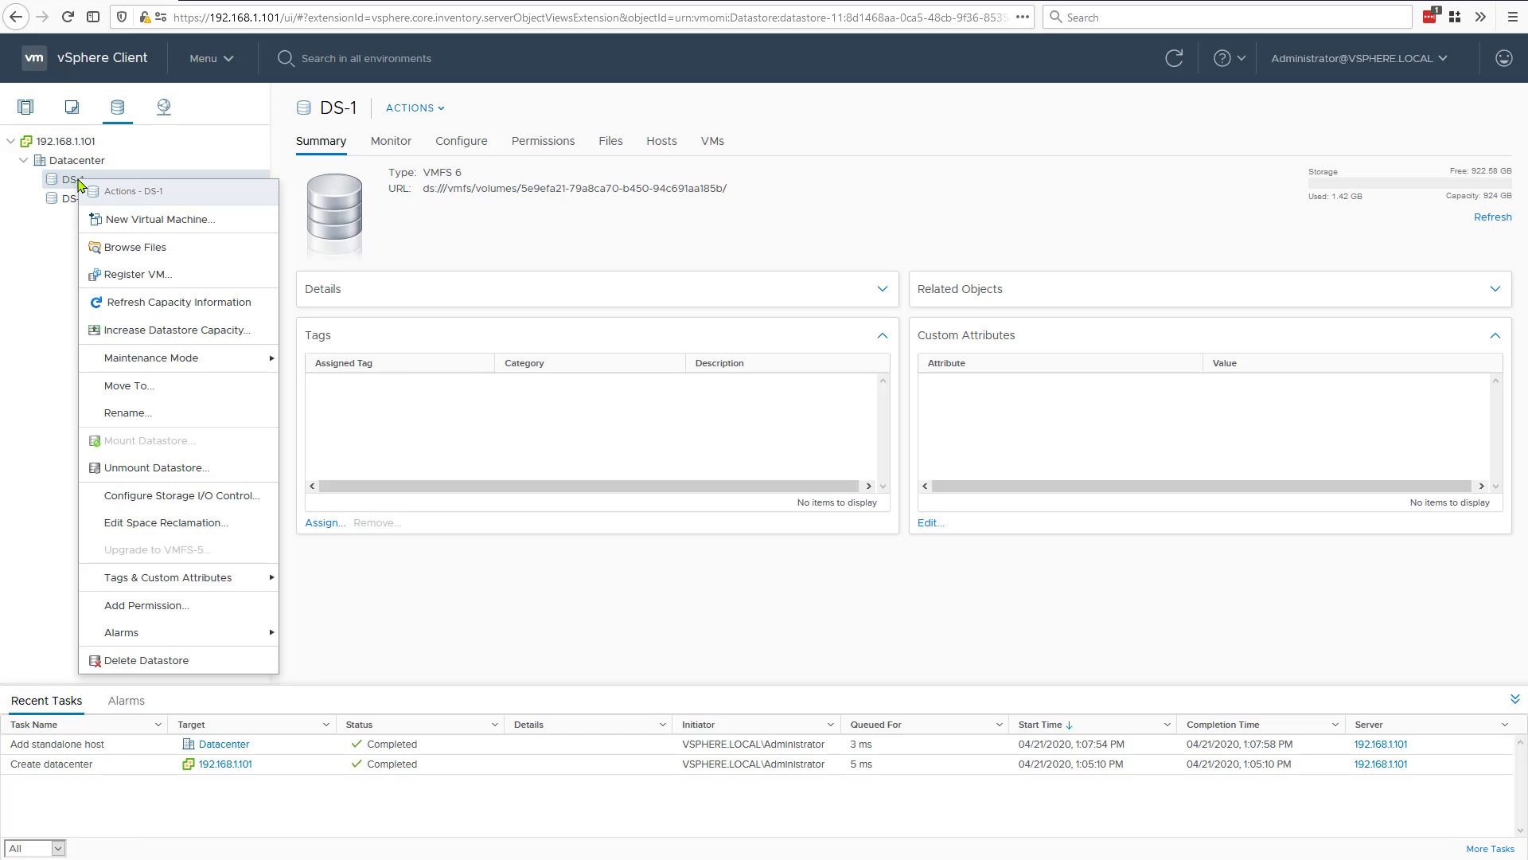
click(107, 250)
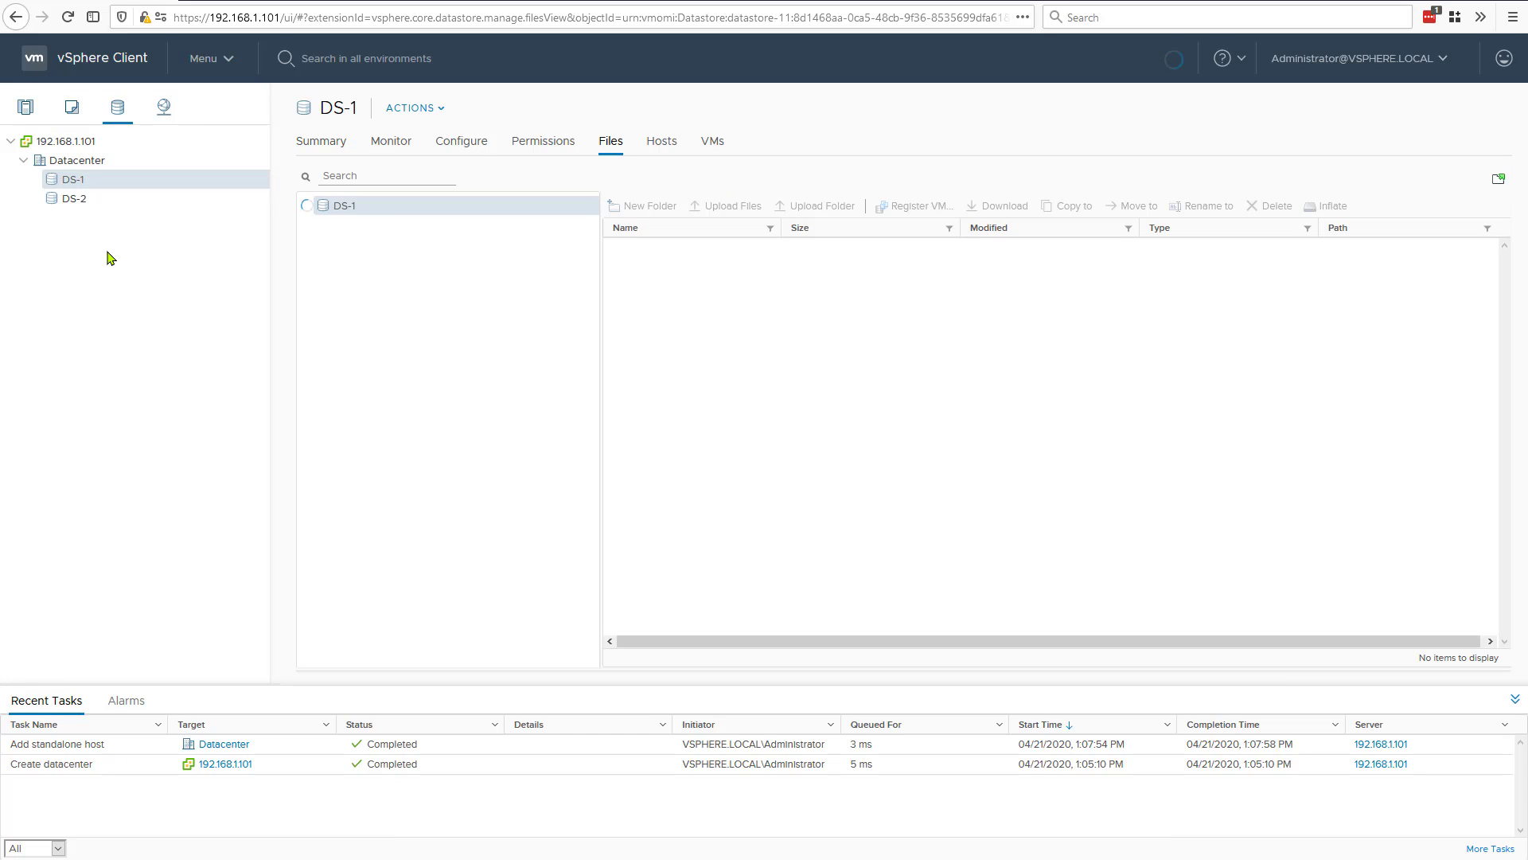
click(320, 245)
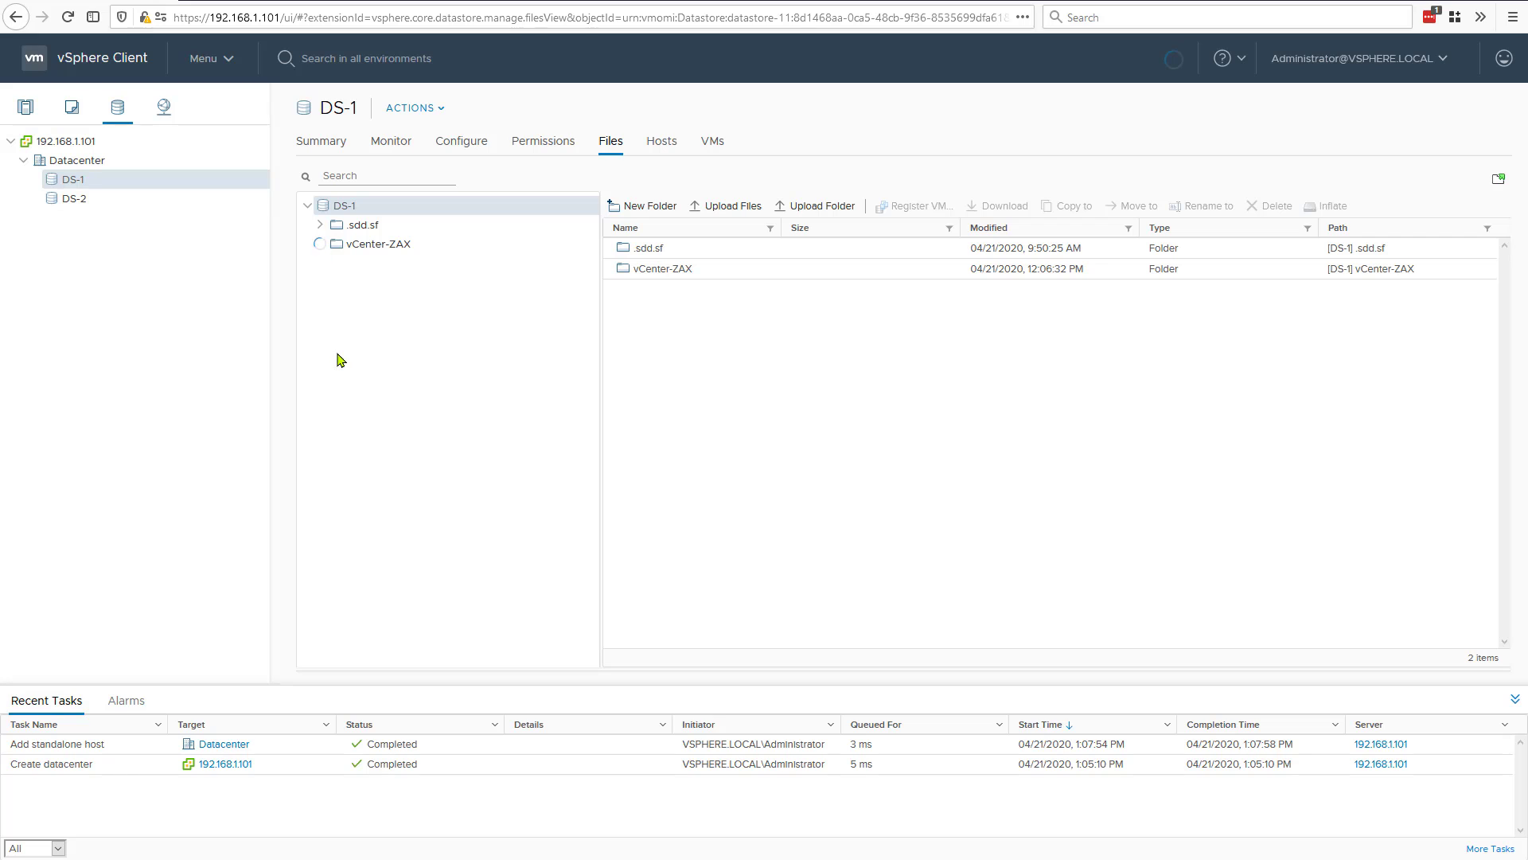
click(67, 202)
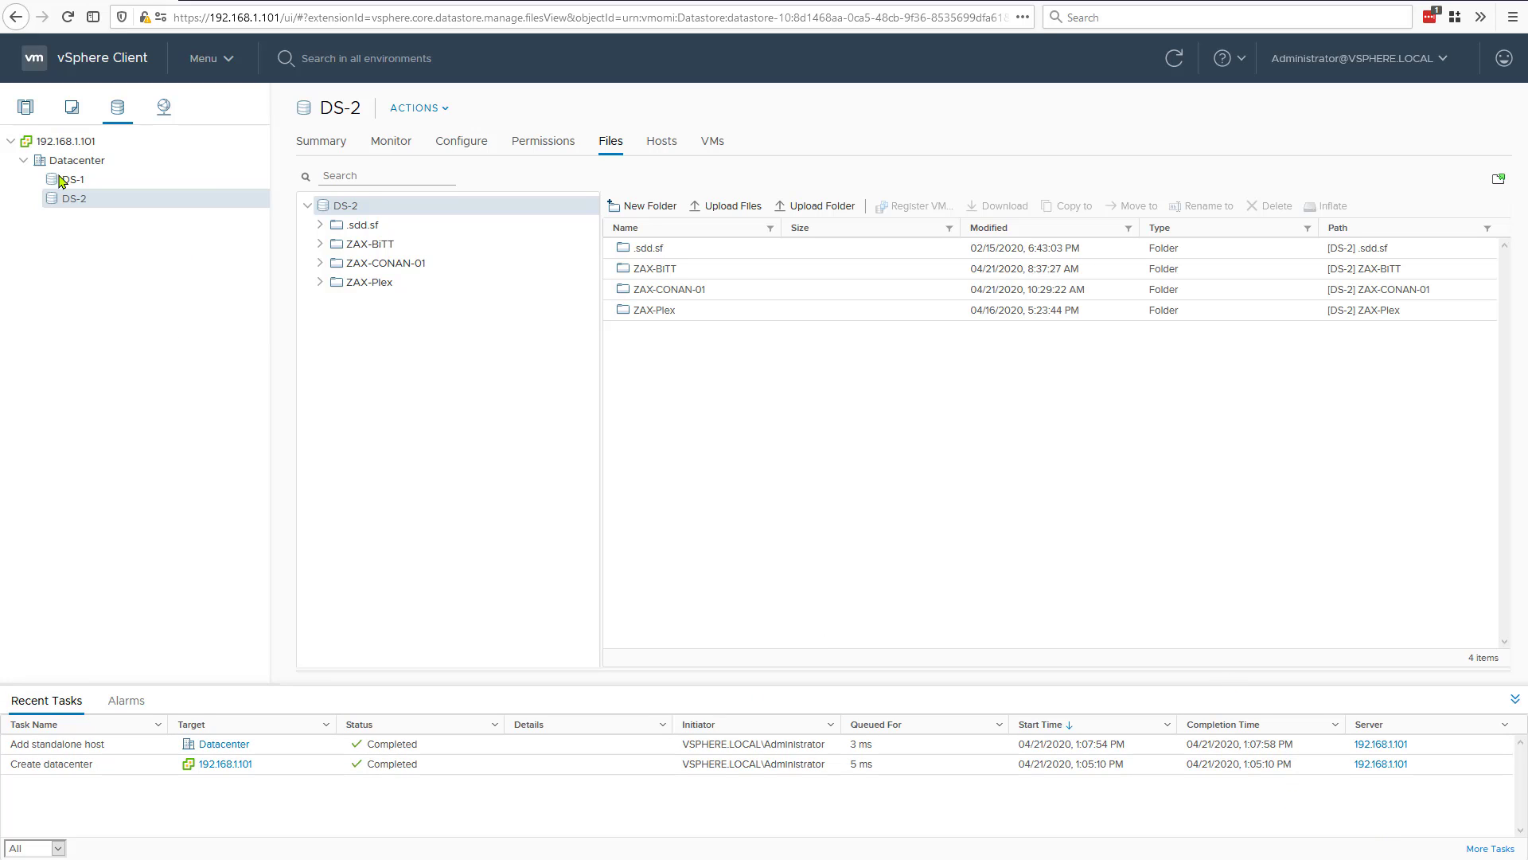
Step: View the summary of VM Network under Datacenter in the networking inventory, and return to the VMs and Templates inventory
click(158, 116)
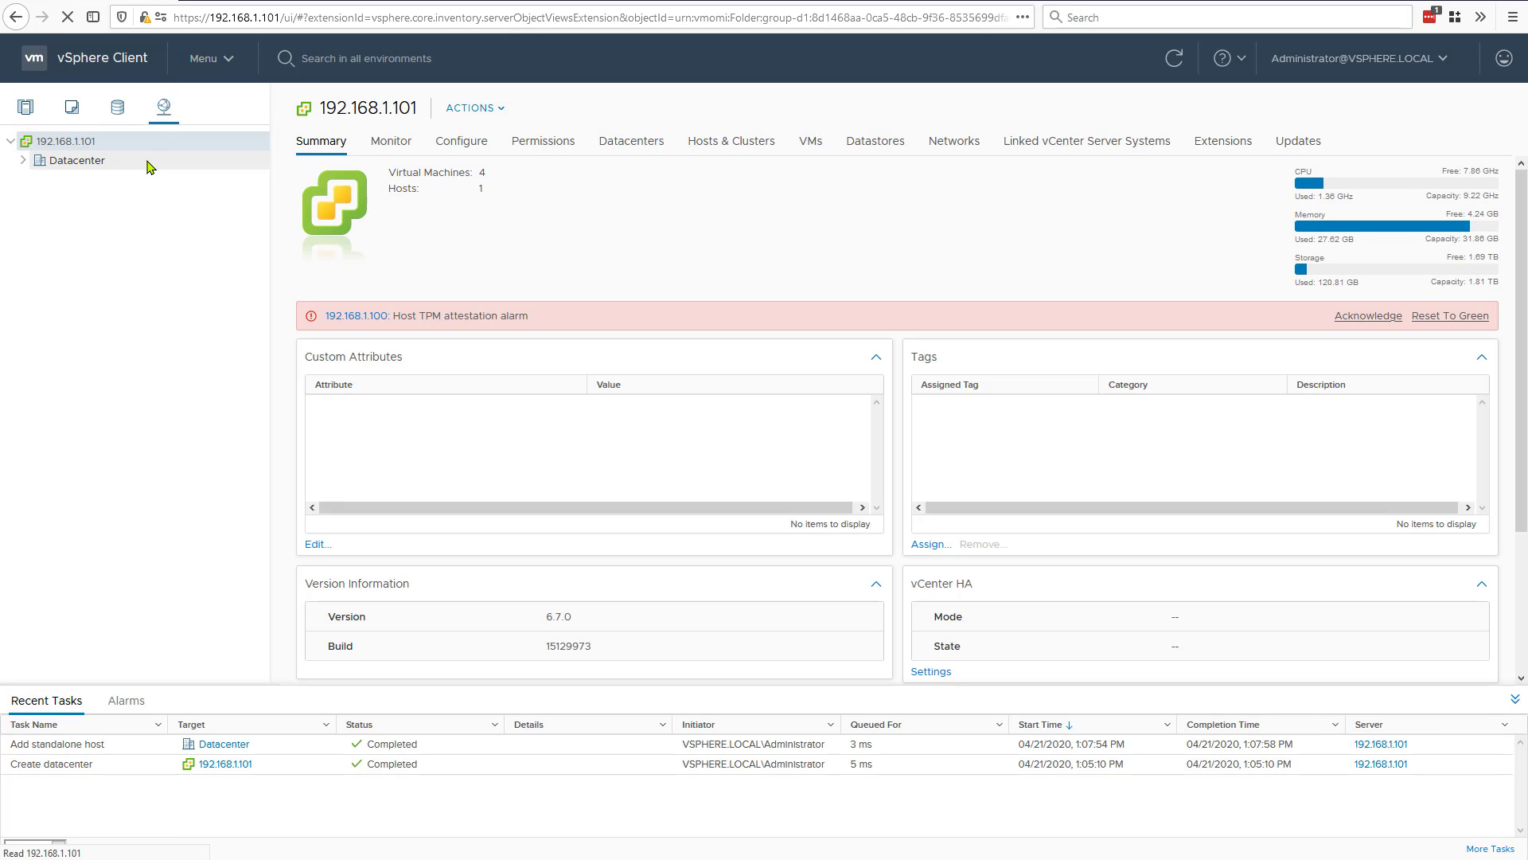
click(22, 161)
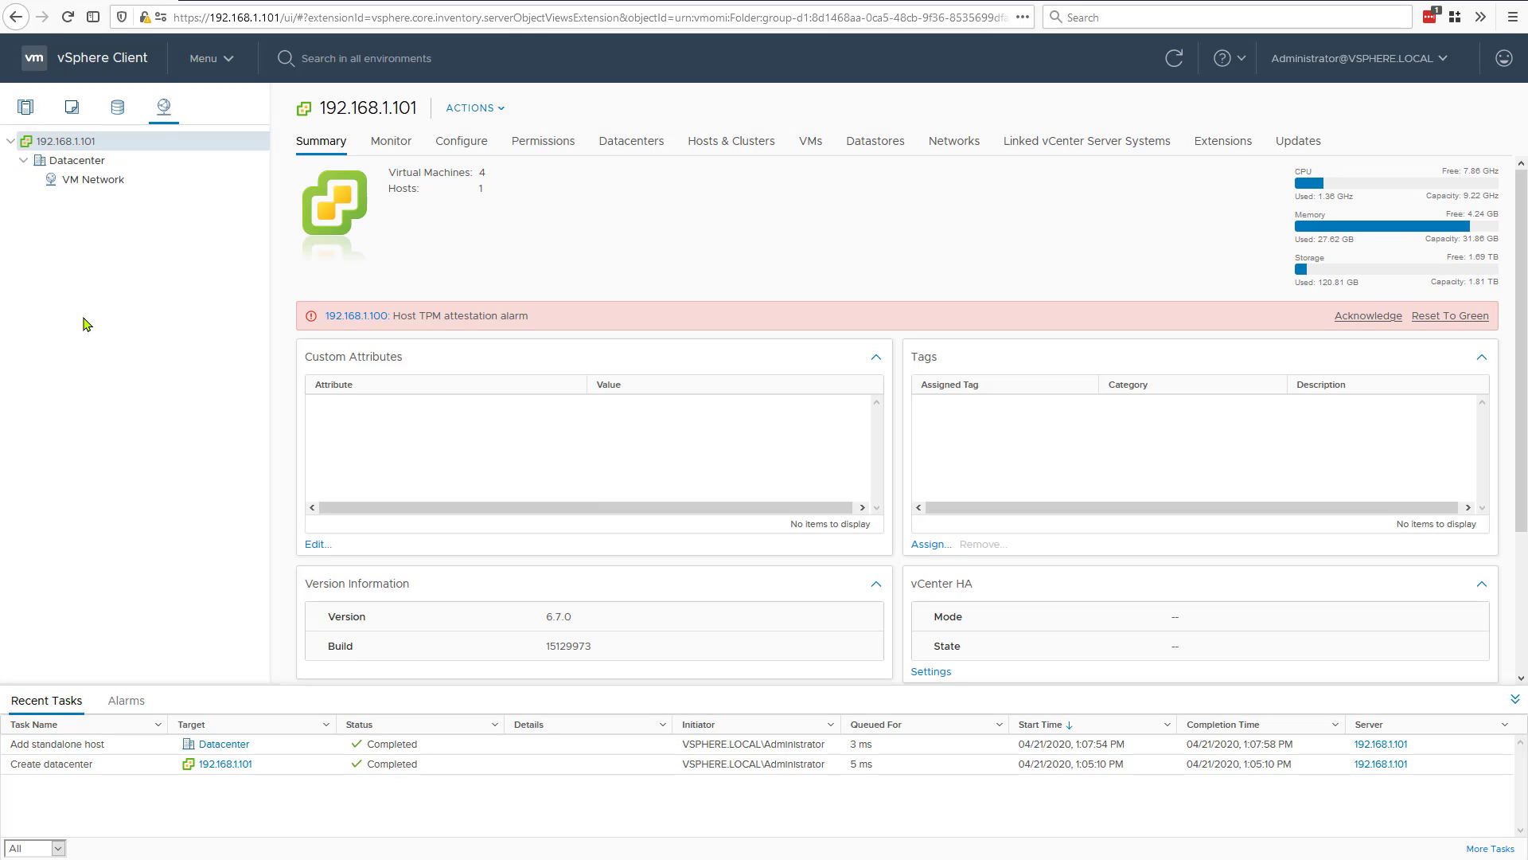
click(68, 182)
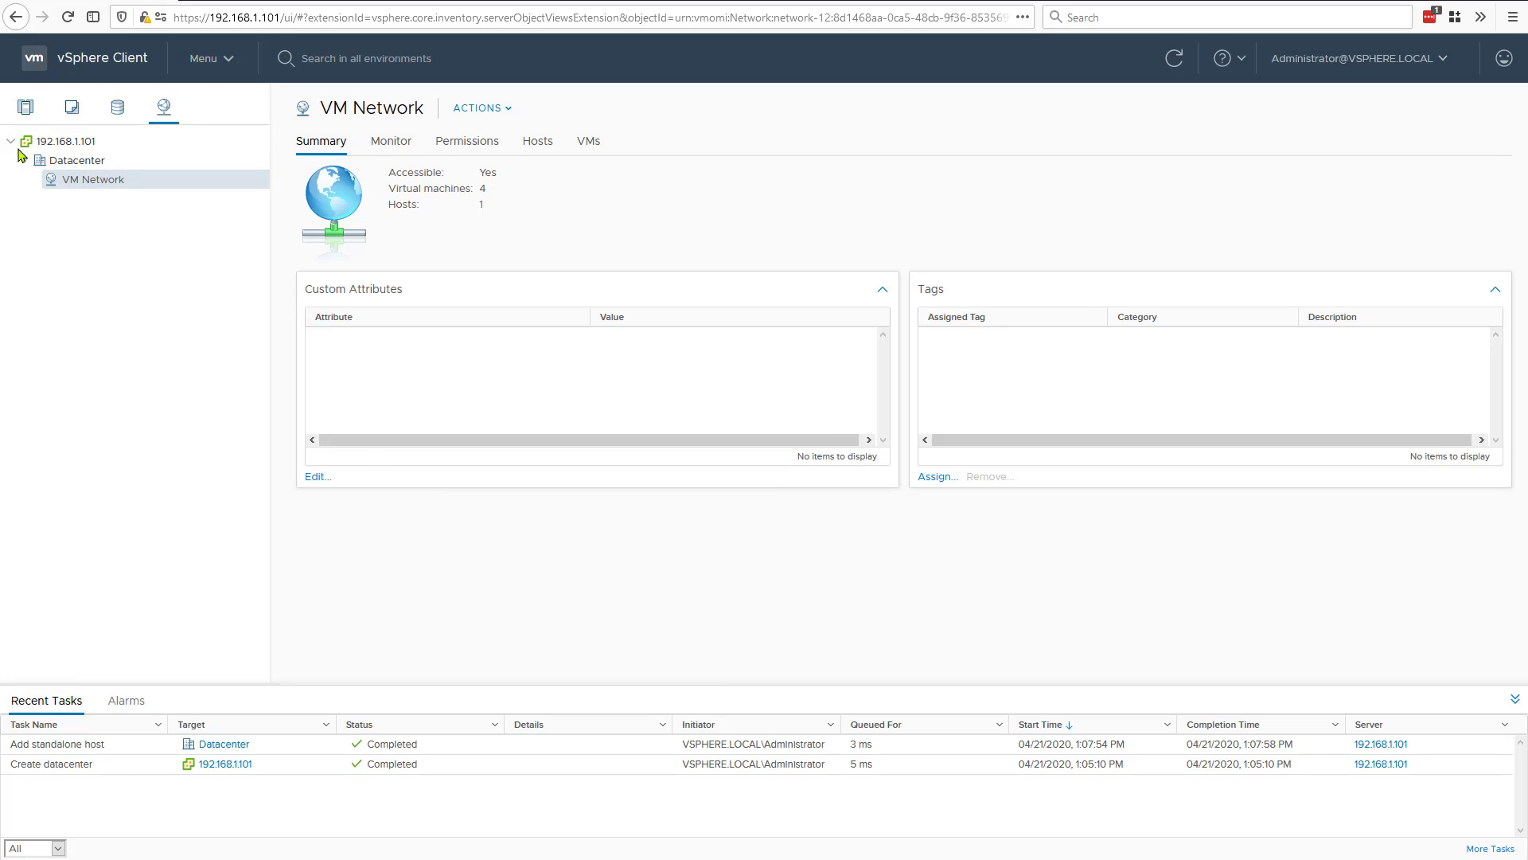
click(72, 107)
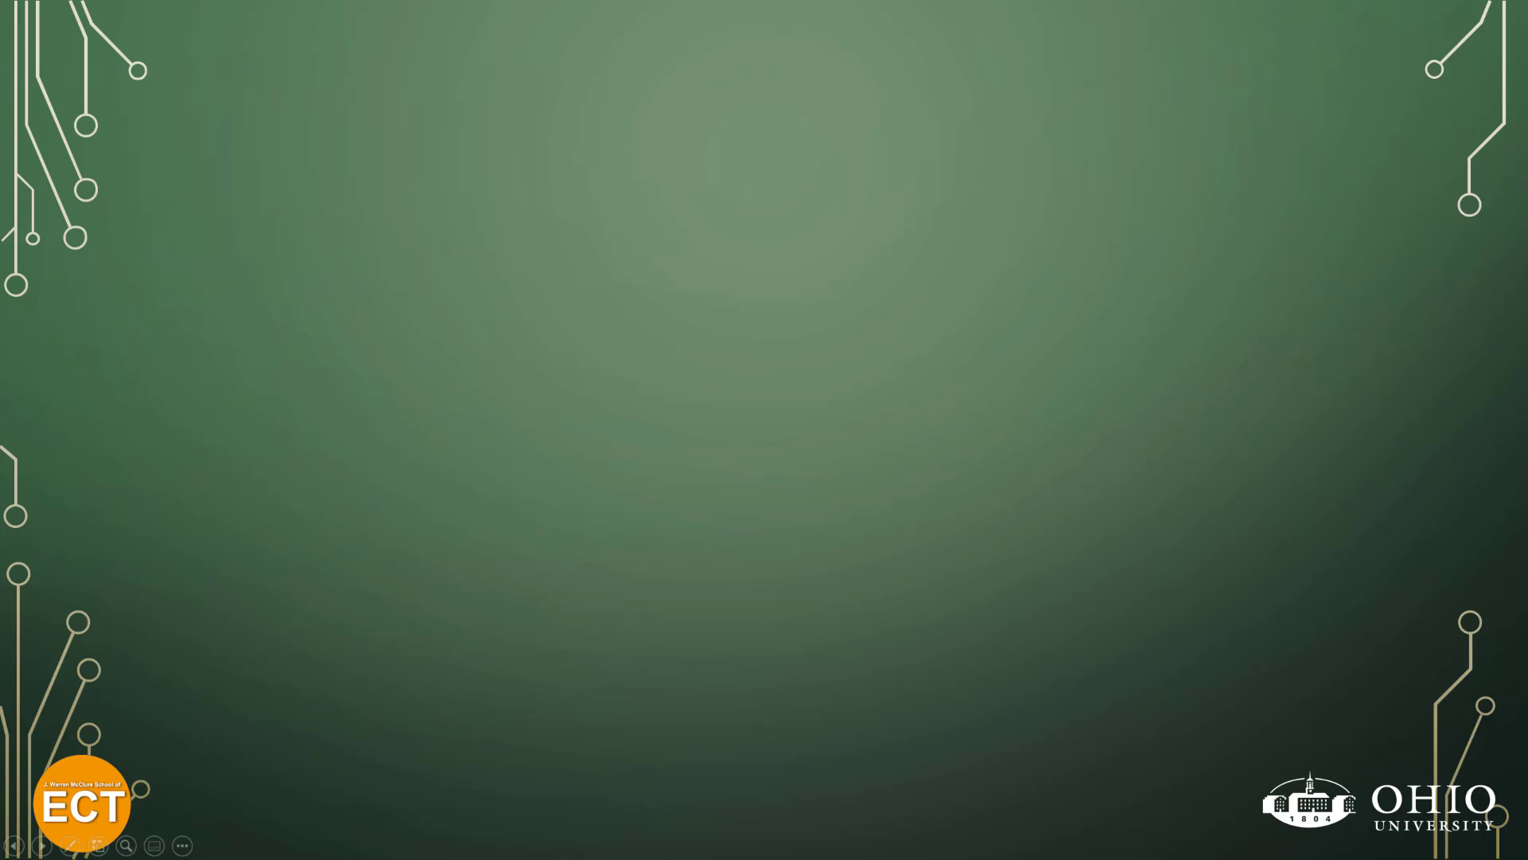
key(Right)
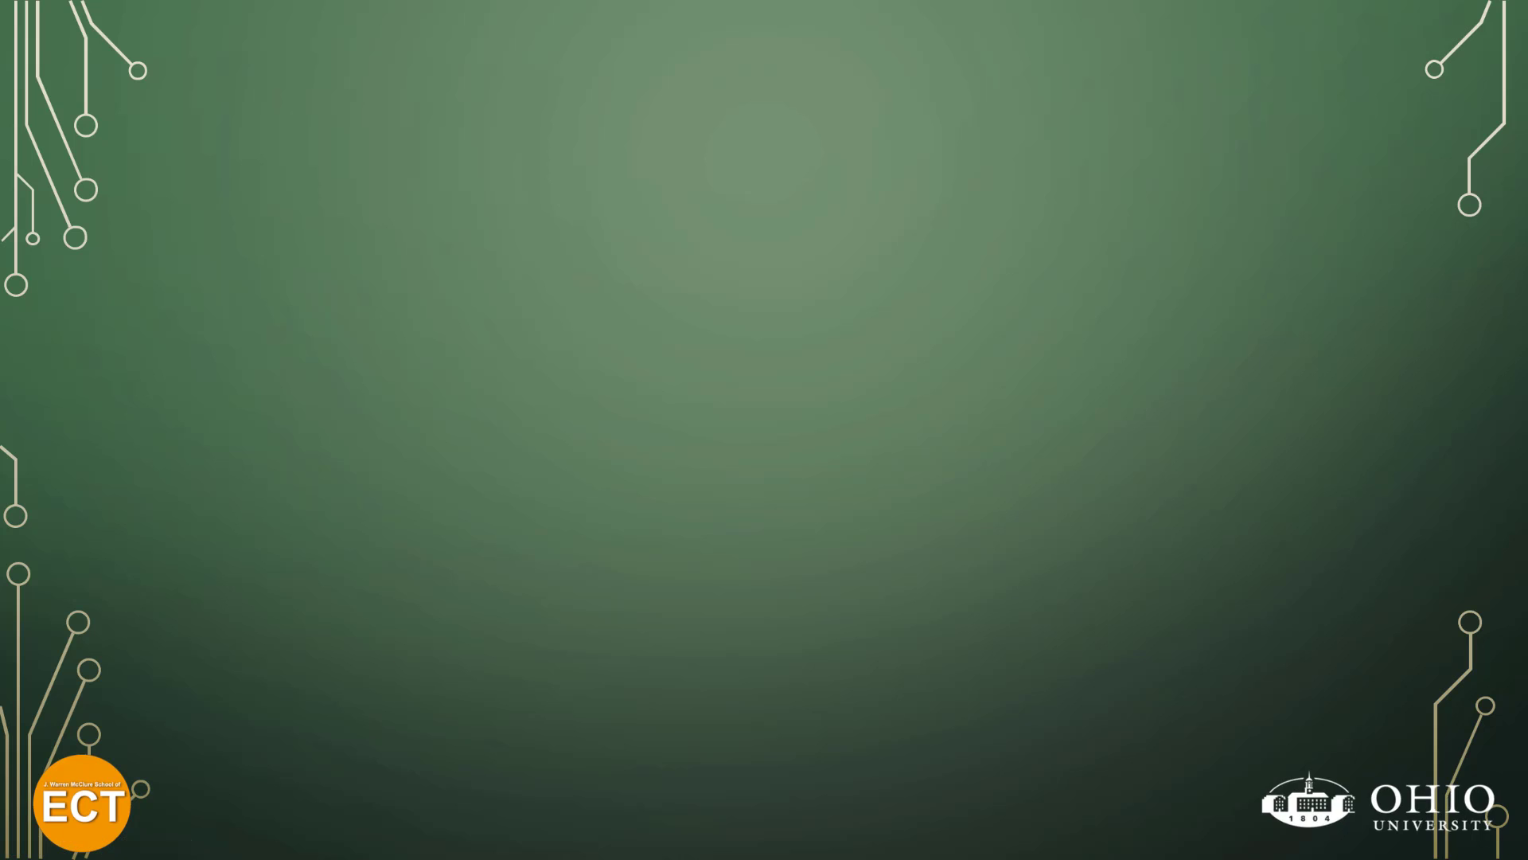